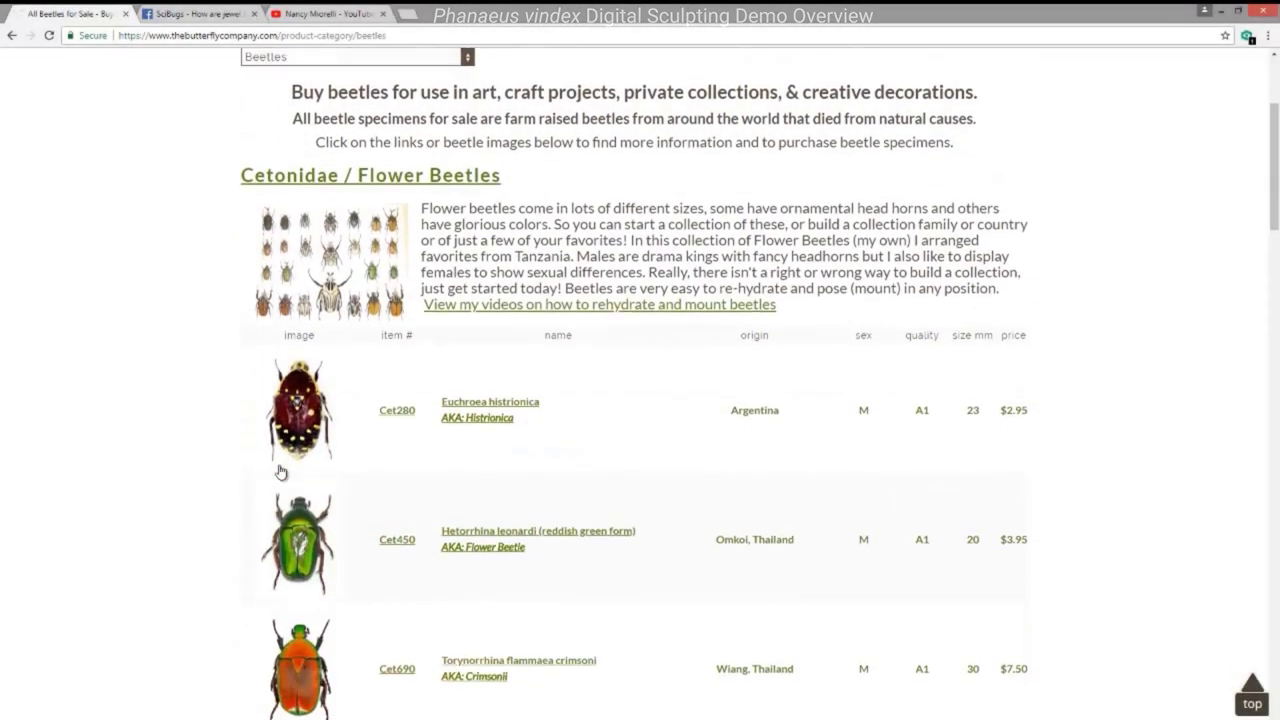
# Step: Browse the beetle specimens for sale, from the flower beetles through the metallic woodborers to the scarabs
pyautogui.scroll(-3, 281, 471)
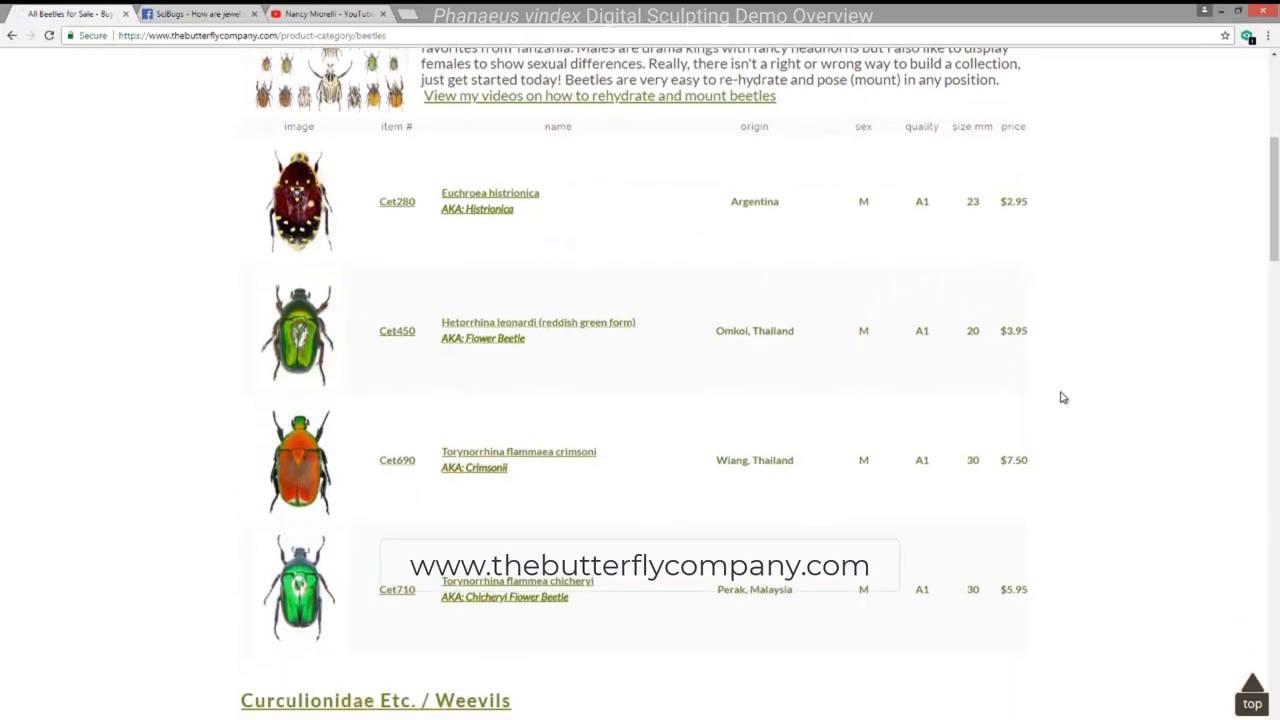
pyautogui.scroll(-7, 1060, 393)
pyautogui.scroll(-8, 1063, 392)
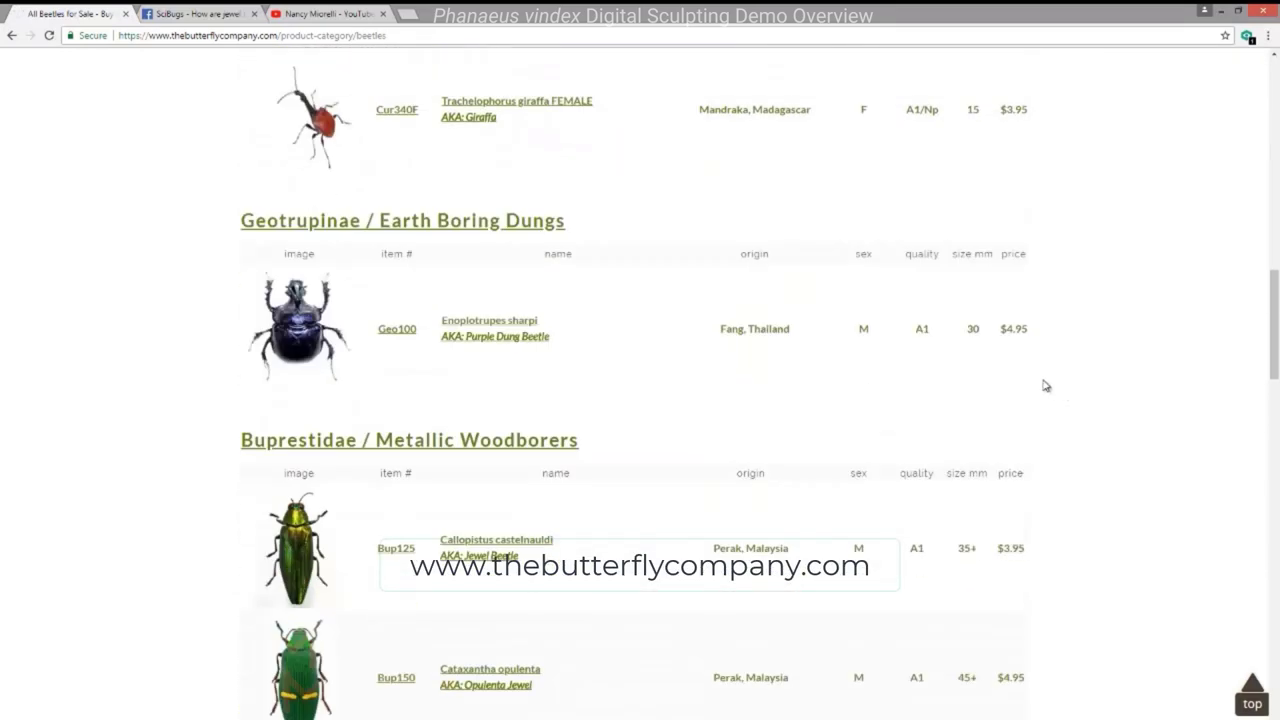
pyautogui.scroll(-6, 1020, 373)
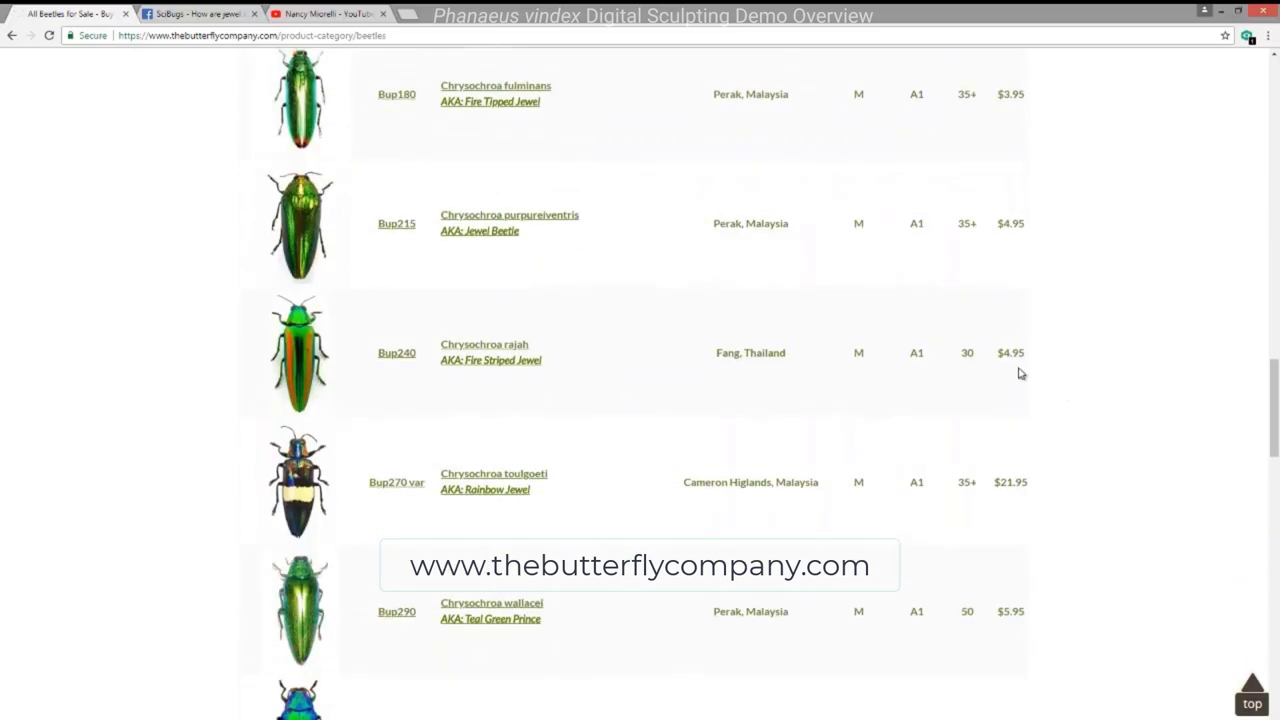
pyautogui.scroll(-8, 1020, 373)
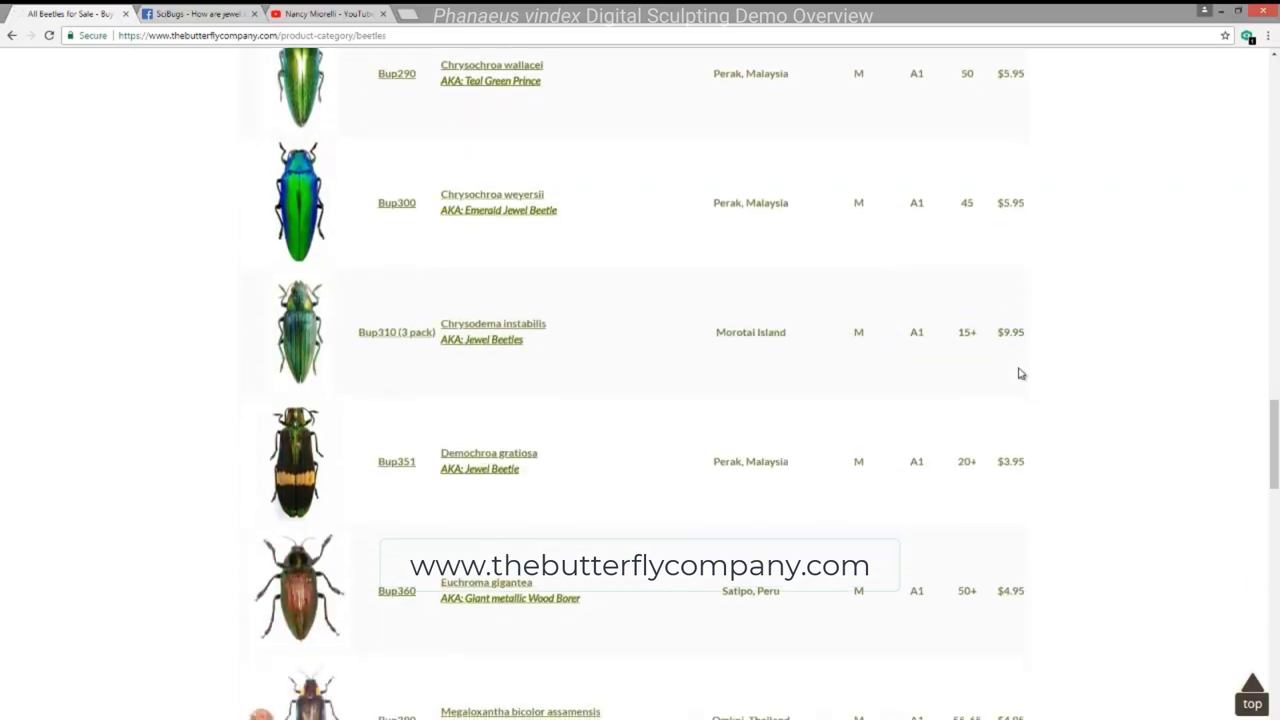
pyautogui.scroll(-12, 1020, 373)
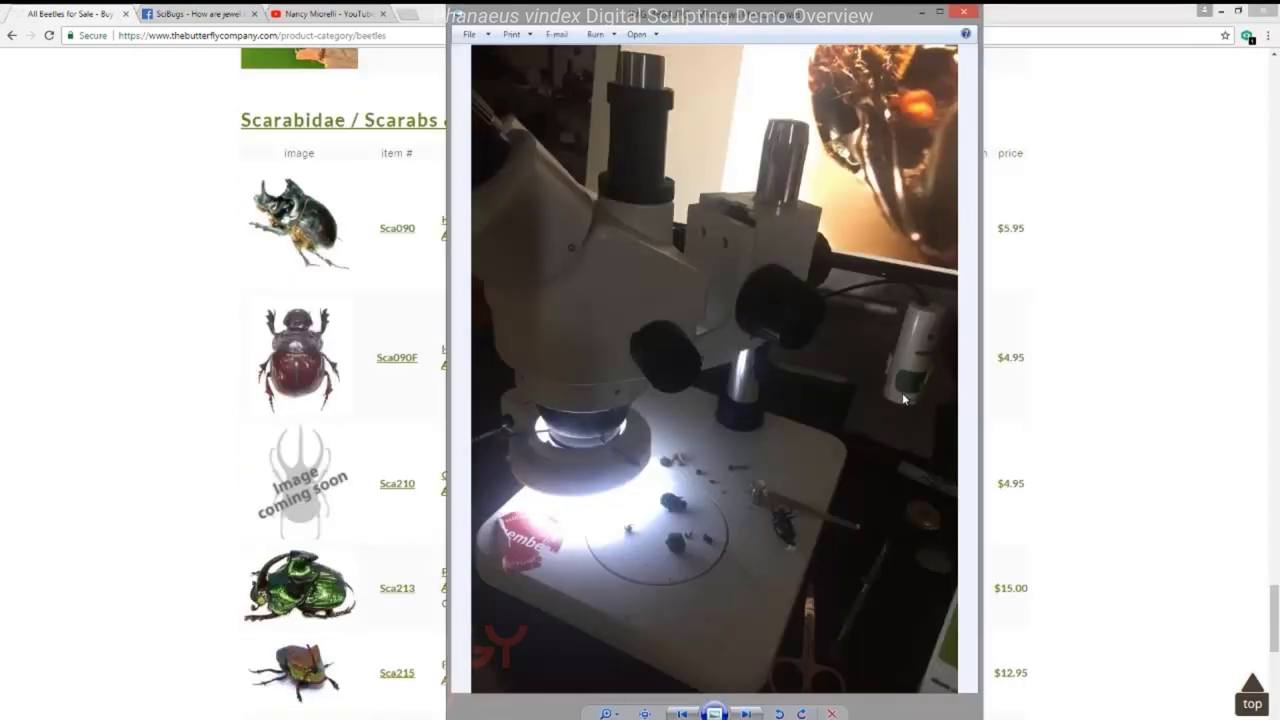
# Step: Widen the microscope photo's window and examine the dissected beetle parts on the stage up close
pyautogui.moveTo(977, 446); pyautogui.dragTo(1070, 460)
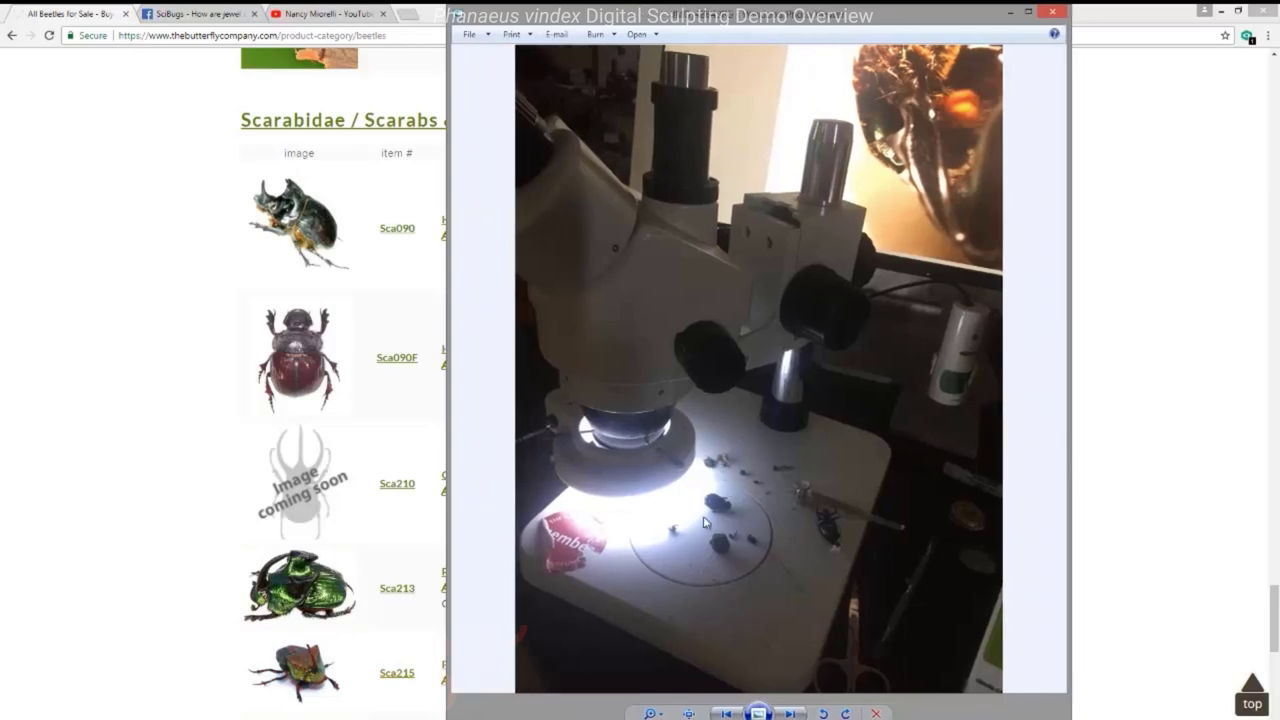
pyautogui.scroll(6, 704, 521)
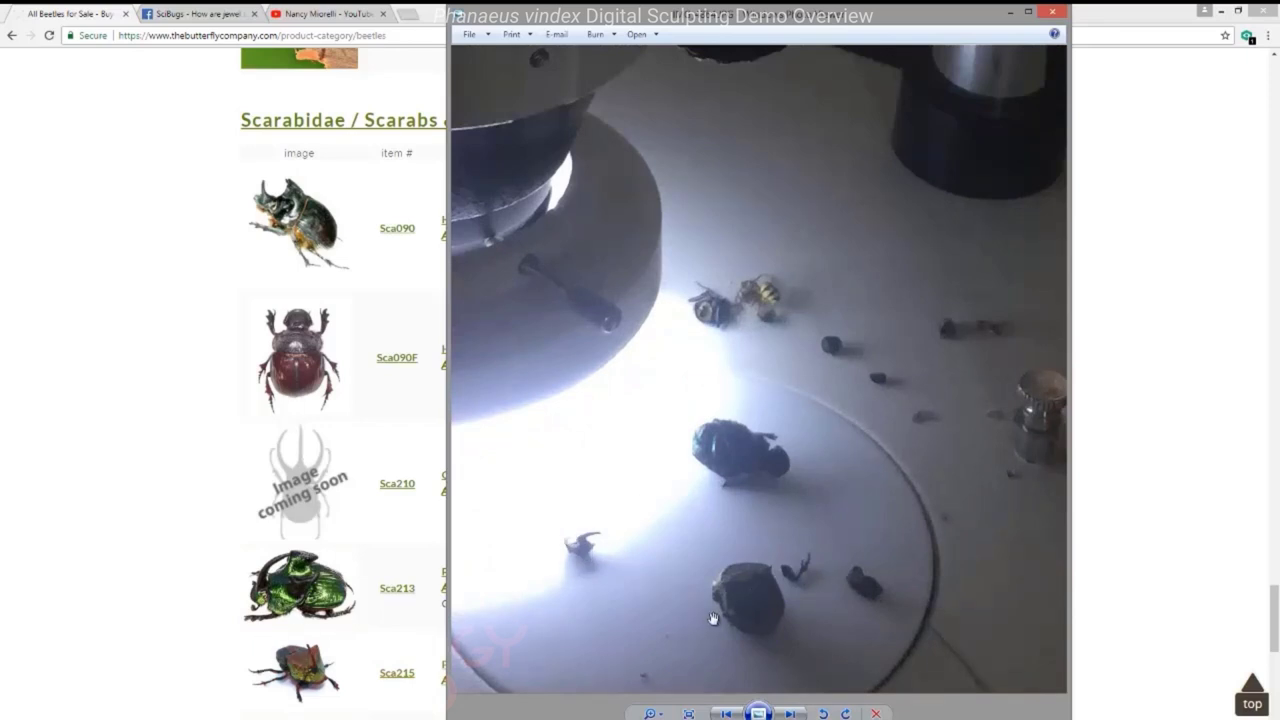
pyautogui.scroll(-2, 691, 521)
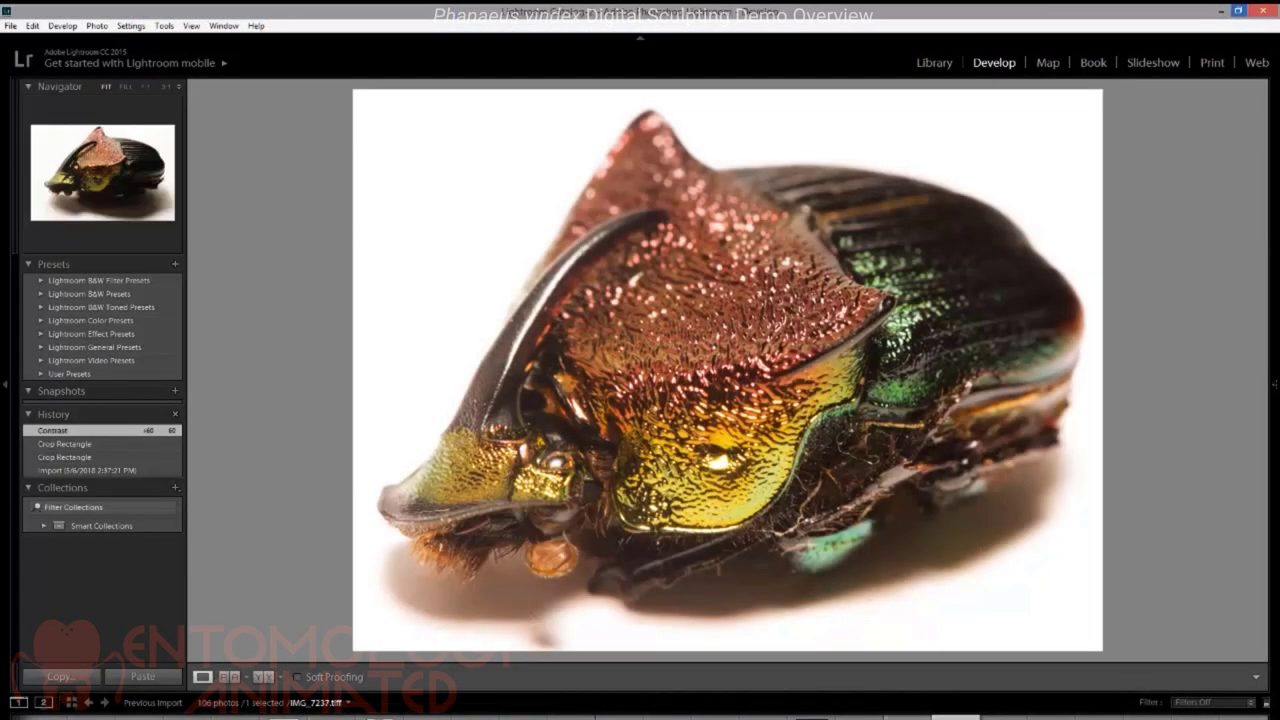
# Step: Compare the side-view beetle photos in Lightroom, including IMG_7236, for the head, horn and wing-case details
pyautogui.click(940, 716)
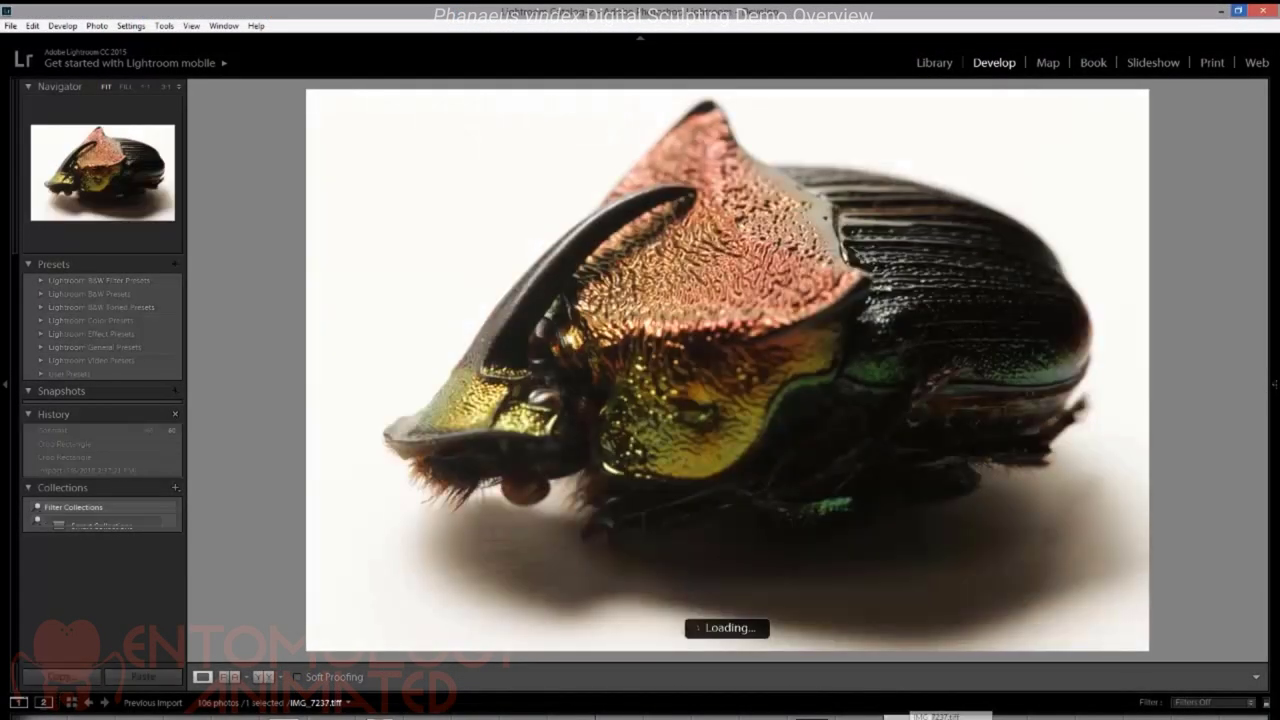
pyautogui.click(860, 716)
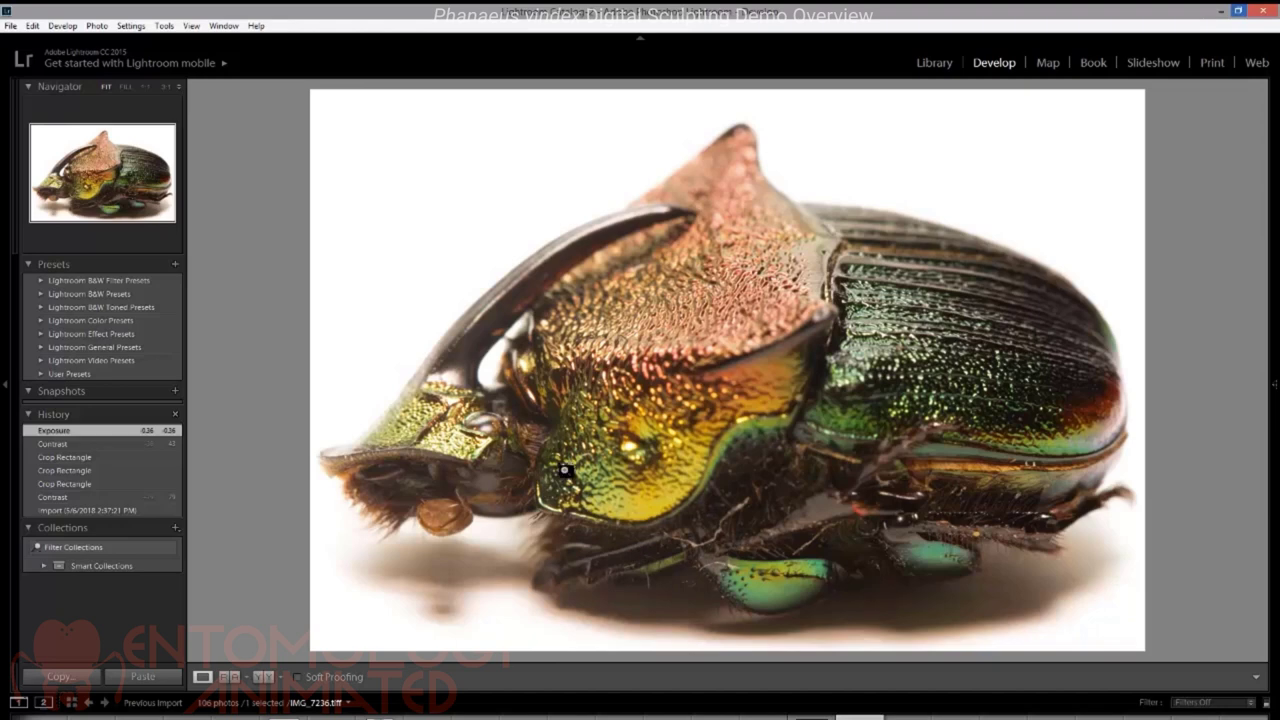
pyautogui.click(668, 716)
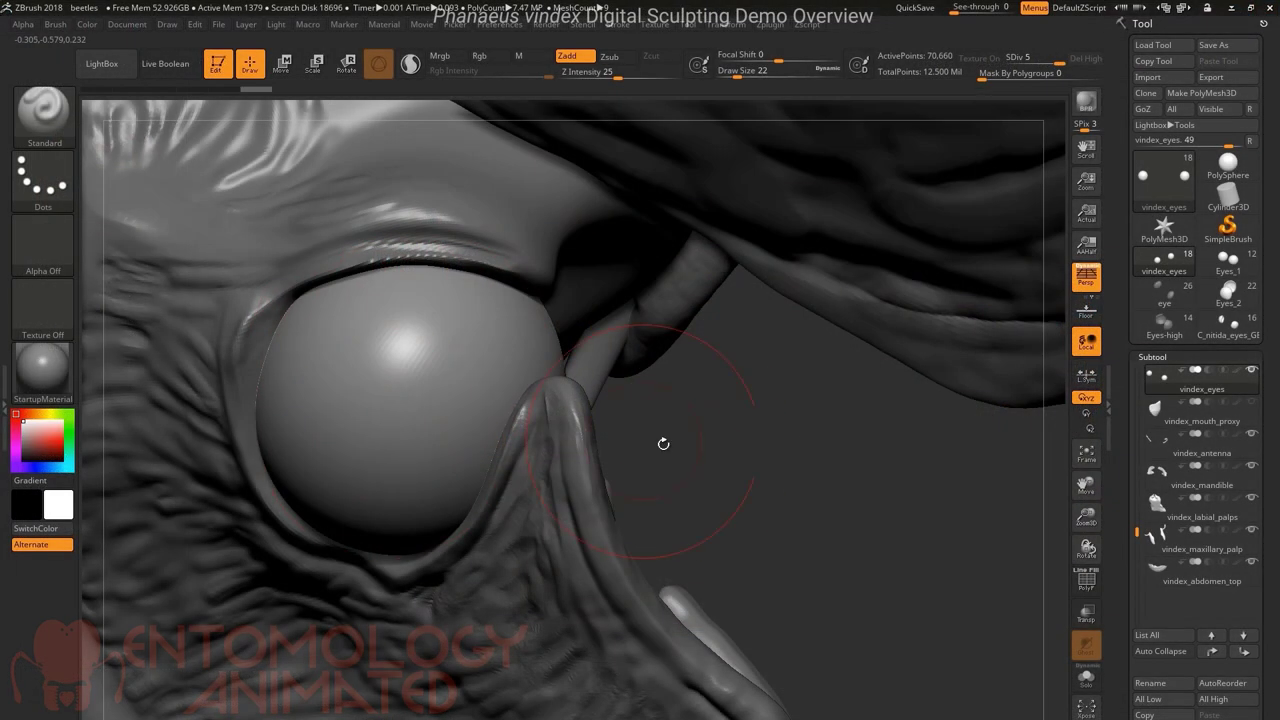
# Step: Examine the beetle sculpt's eye and surrounding socket in ZBrush from the side, underneath and front
pyautogui.moveTo(663, 443)
pyautogui.mouseDown()
pyautogui.moveTo(776, 432)
pyautogui.moveTo(819, 386)
pyautogui.moveTo(795, 419)
pyautogui.moveTo(721, 416)
pyautogui.moveTo(549, 349)
pyautogui.mouseUp()
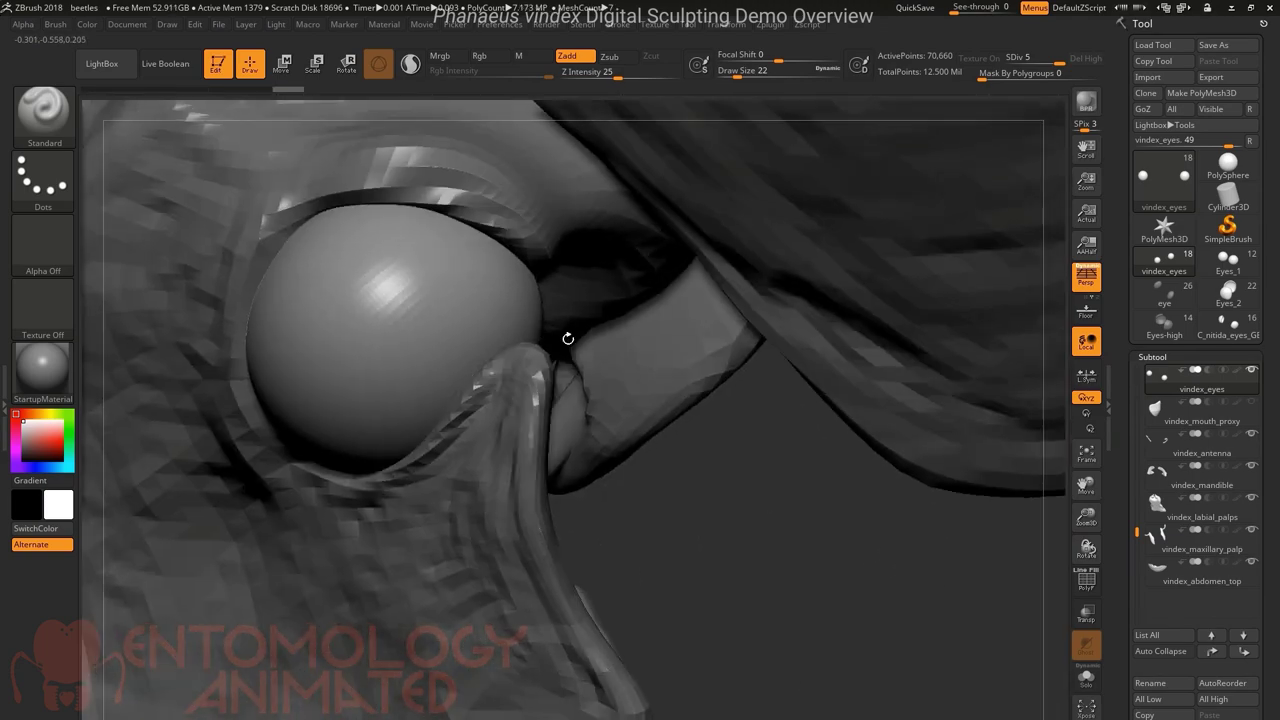
pyautogui.moveTo(566, 337); pyautogui.dragTo(503, 338)
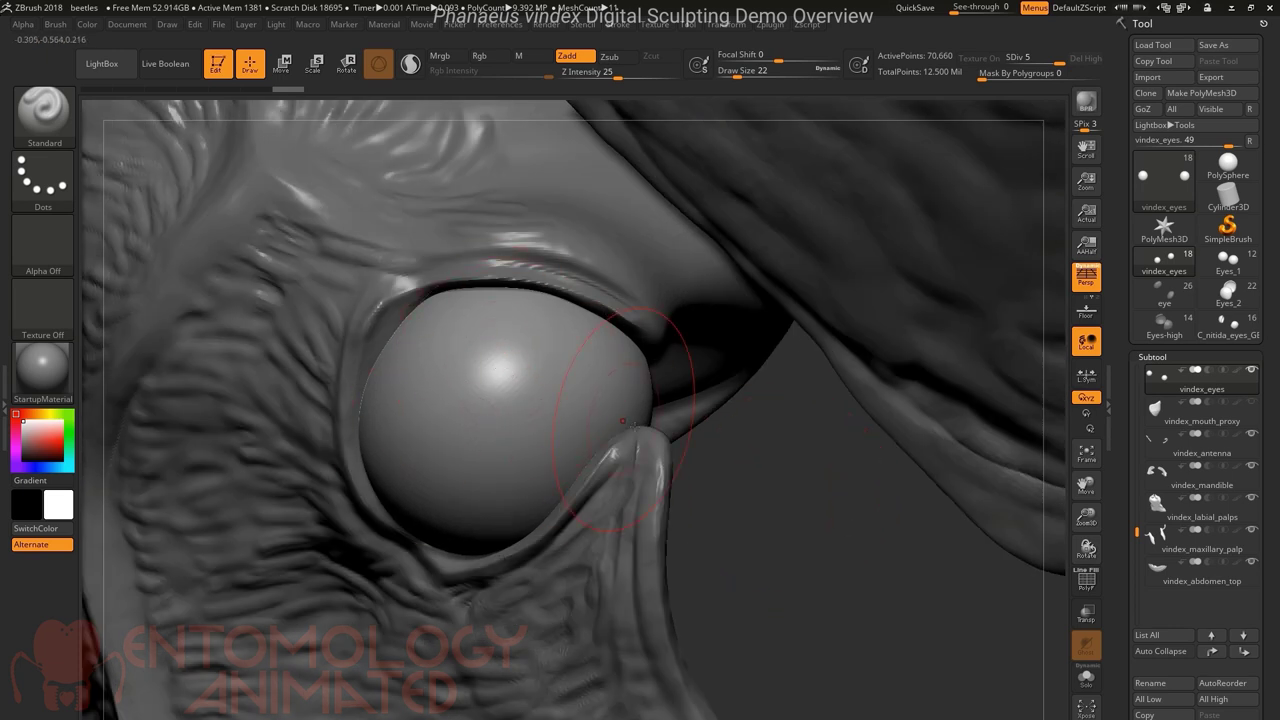
pyautogui.moveTo(716, 490); pyautogui.dragTo(727, 497)
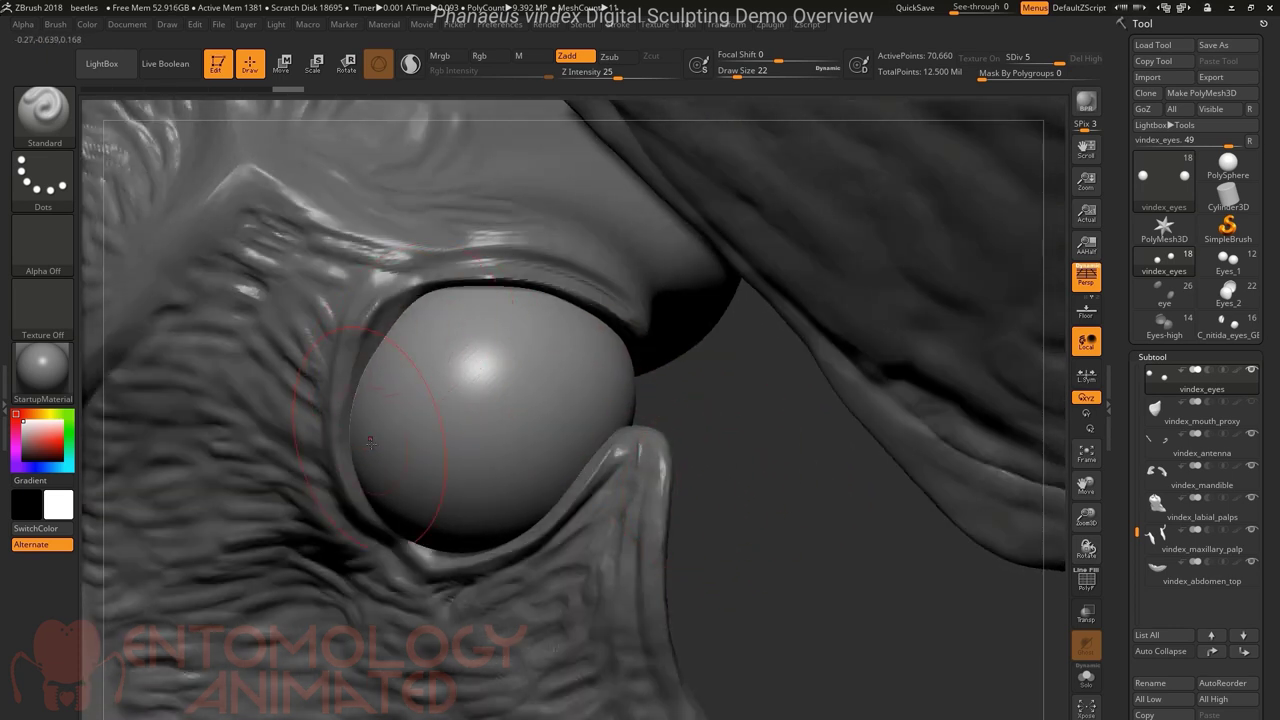
pyautogui.keyDown('alt'); pyautogui.moveTo(940, 530); pyautogui.dragTo(658, 384); pyautogui.keyUp('alt')
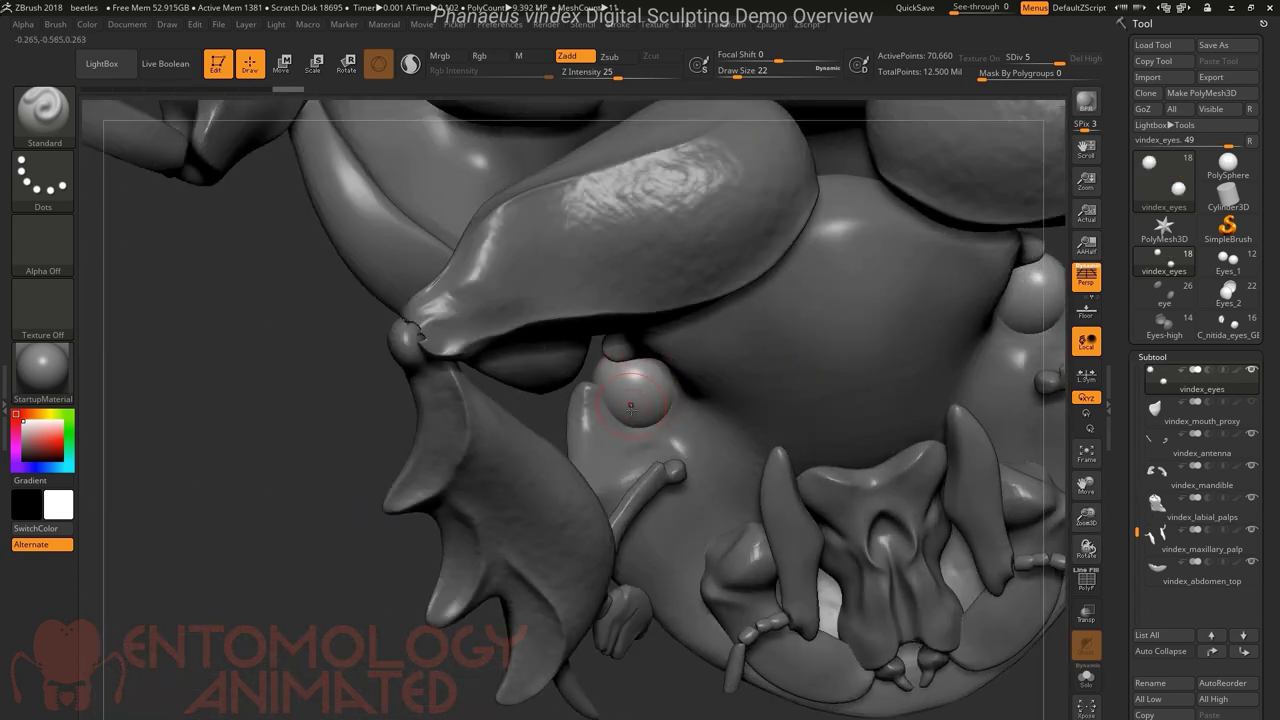
pyautogui.moveTo(474, 394); pyautogui.dragTo(393, 441)
pyautogui.moveTo(1086, 515); pyautogui.dragTo(820, 552)
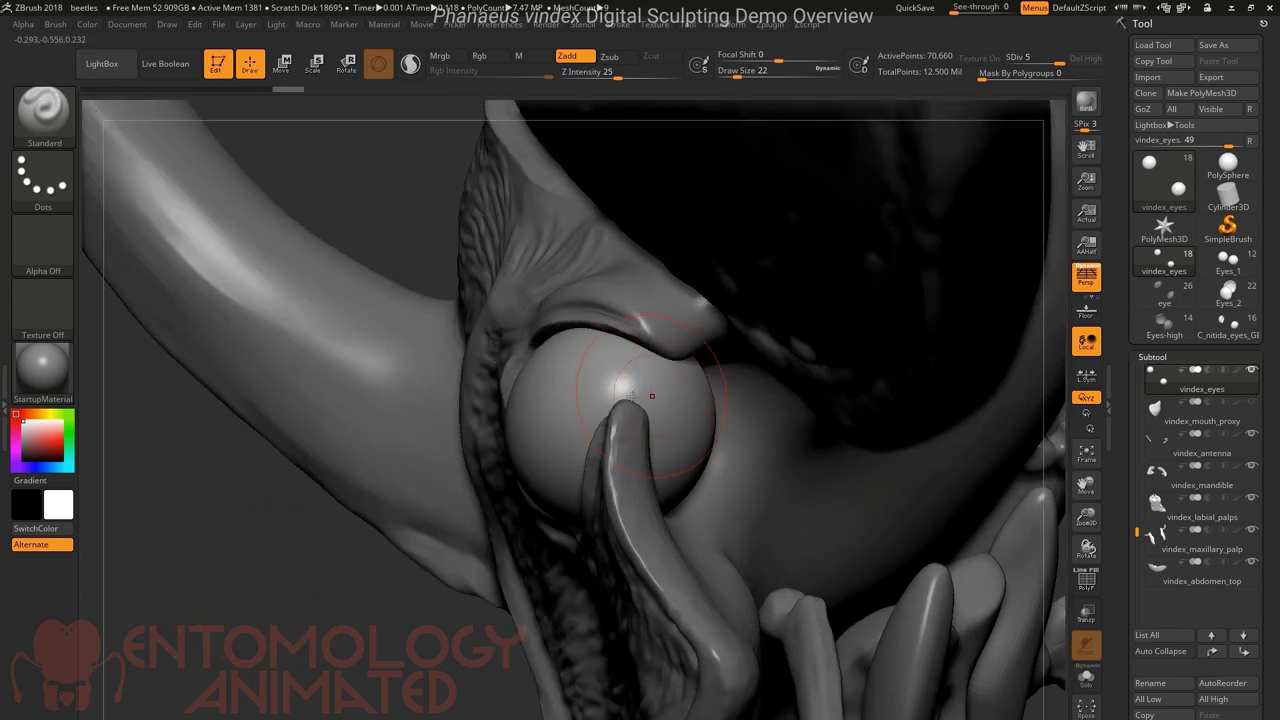
pyautogui.moveTo(268, 582); pyautogui.dragTo(733, 472)
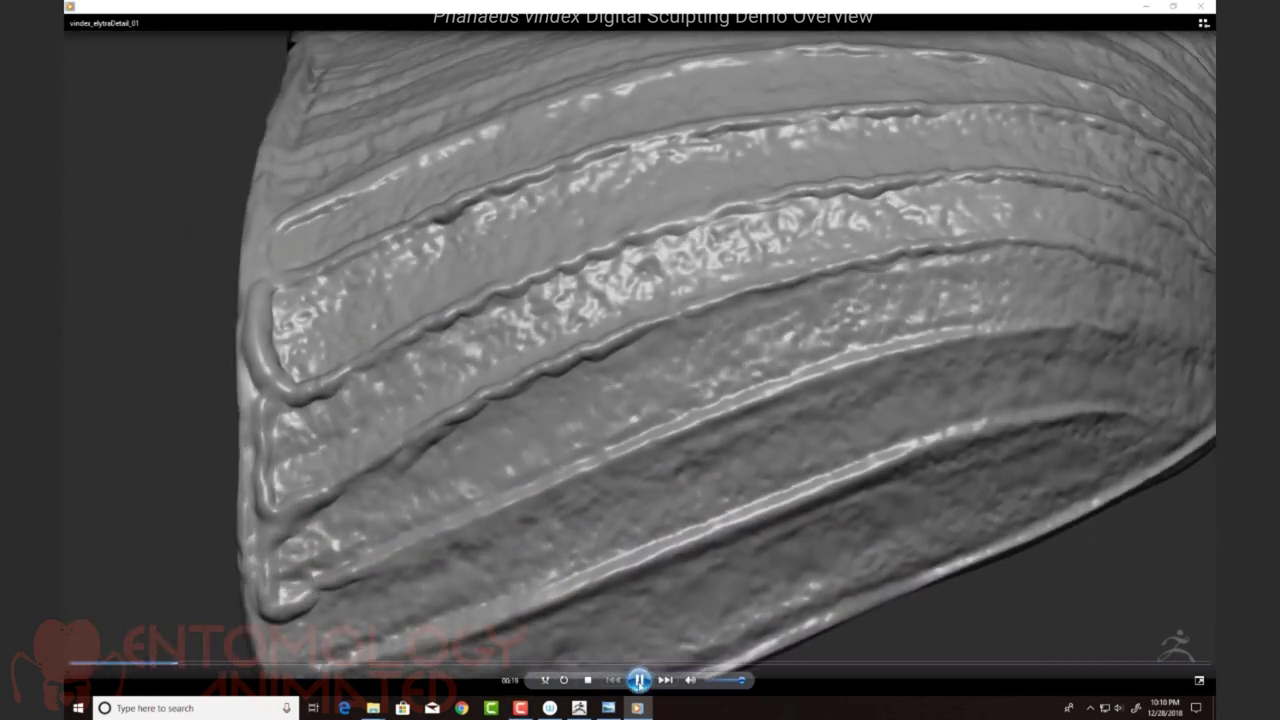
# Step: Pause the elytra detail video and switch to ZBrush for a close look at the elytra's surface ridges
pyautogui.hotkey('ctrl', 'p')
pyautogui.hotkey('alt', 'Tab')
pyautogui.moveTo(709, 143); pyautogui.dragTo(581, 129)
pyautogui.scroll(5, 560, 325)
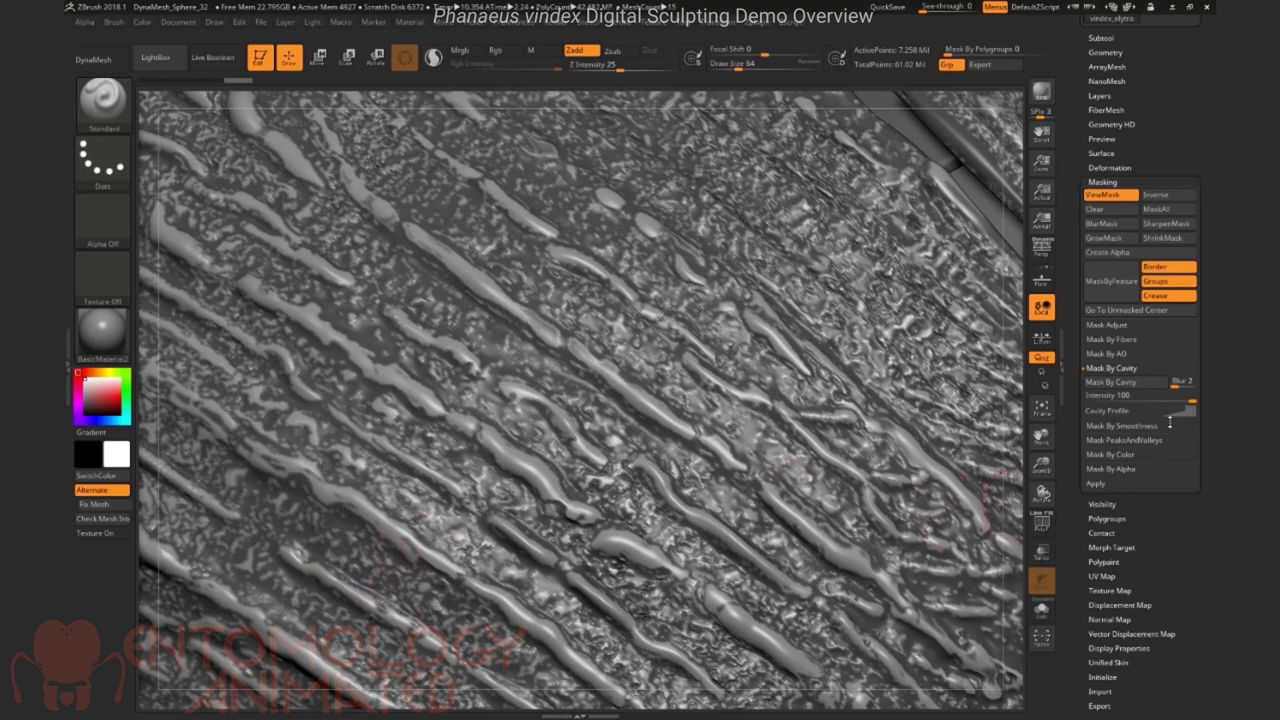
# Step: Reset the Mask By Cavity profile curve, reshape it with an added point, and hide the mask display on the elytra
pyautogui.click(1170, 411)
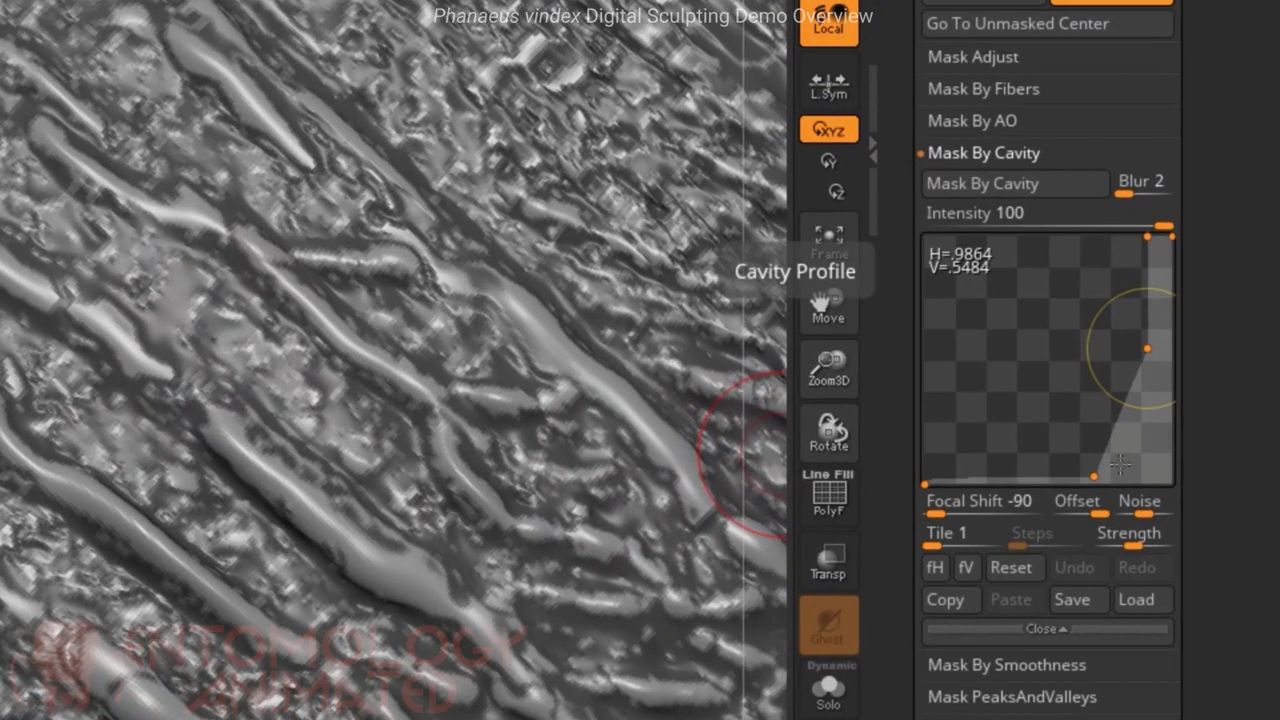
pyautogui.moveTo(1093, 472); pyautogui.dragTo(962, 474)
pyautogui.moveTo(1029, 403); pyautogui.dragTo(1019, 484)
pyautogui.moveTo(1147, 330); pyautogui.dragTo(1086, 407)
pyautogui.click(1025, 568)
pyautogui.click(1107, 318)
pyautogui.moveTo(1107, 318); pyautogui.dragTo(1117, 330)
pyautogui.moveTo(1016, 452); pyautogui.dragTo(1006, 446)
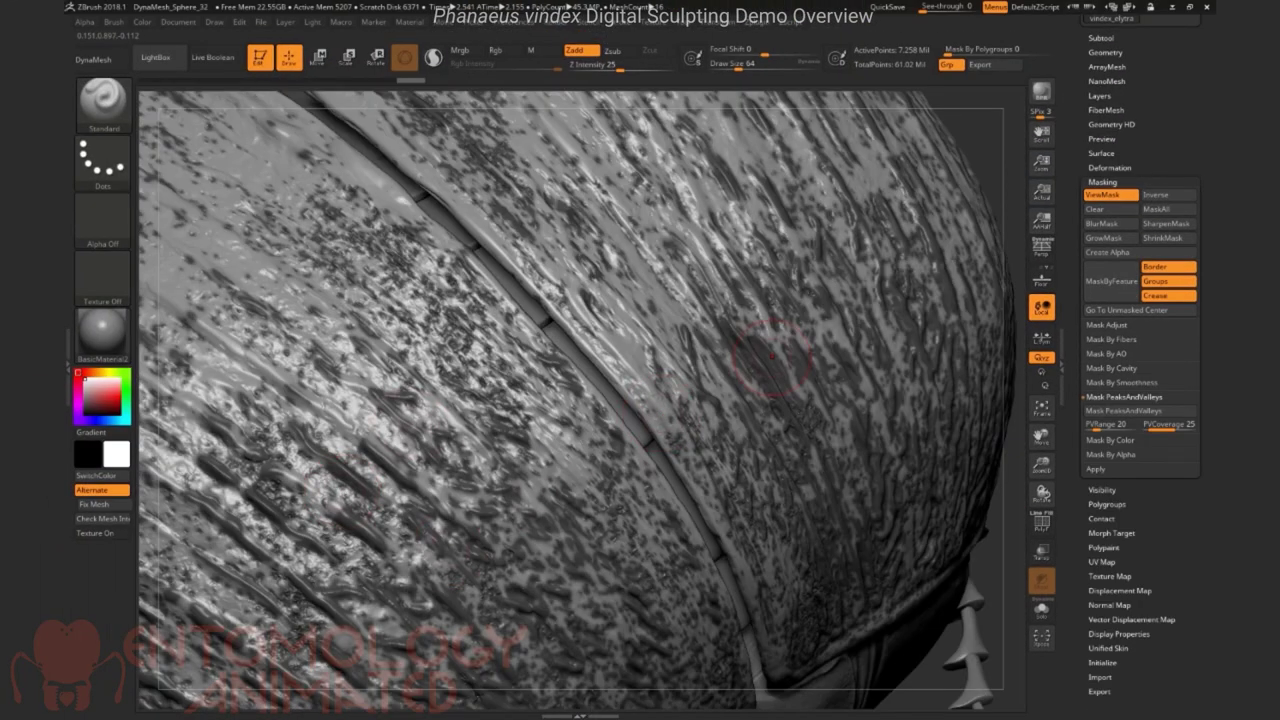
pyautogui.hotkey('ctrl', 'h')
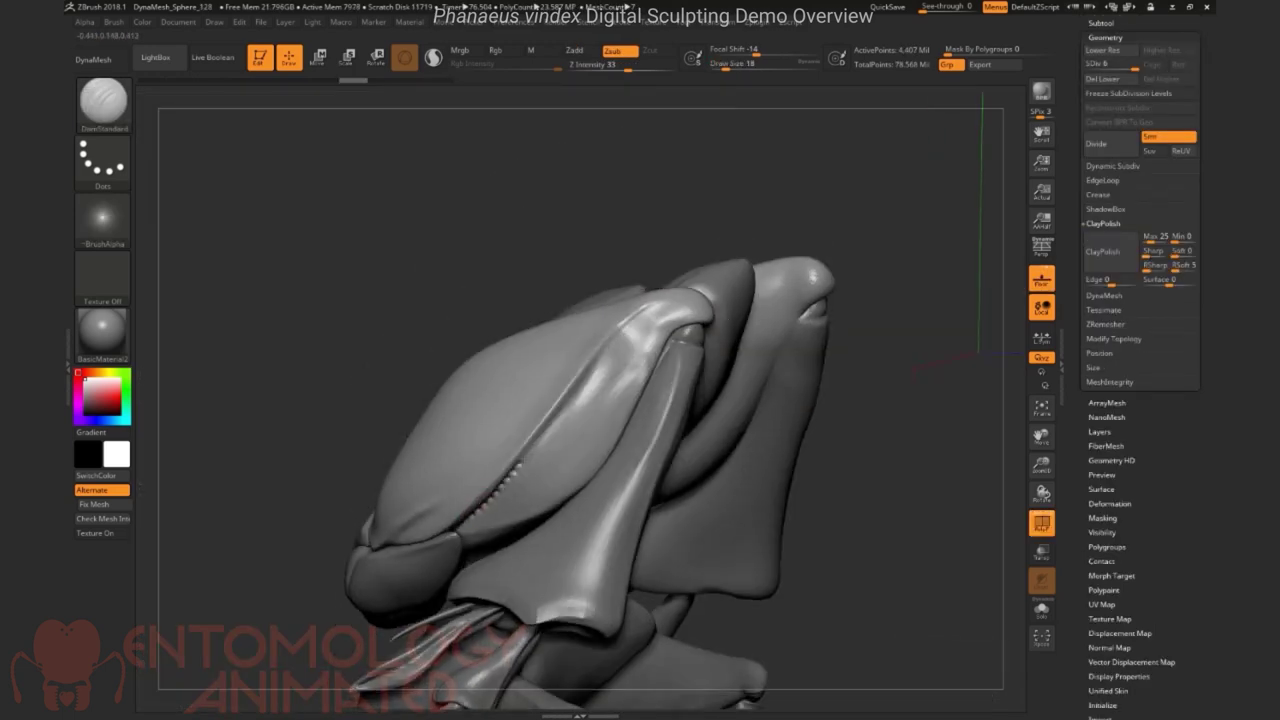
# Step: Try carving rows of small pits along the leg segment's groove and lower face with the DamStandard brush, and undo them
pyautogui.moveTo(519, 463); pyautogui.dragTo(655, 300)
pyautogui.moveTo(760, 236); pyautogui.dragTo(849, 354)
pyautogui.moveTo(1033, 466); pyautogui.dragTo(1031, 508)
pyautogui.moveTo(968, 480)
pyautogui.mouseDown()
pyautogui.moveTo(871, 450)
pyautogui.moveTo(880, 372)
pyautogui.mouseUp()
pyautogui.moveTo(503, 521)
pyautogui.mouseDown()
pyautogui.moveTo(635, 335)
pyautogui.moveTo(595, 436)
pyautogui.mouseUp()
pyautogui.moveTo(556, 517)
pyautogui.mouseDown()
pyautogui.moveTo(662, 364)
pyautogui.moveTo(708, 262)
pyautogui.mouseUp()
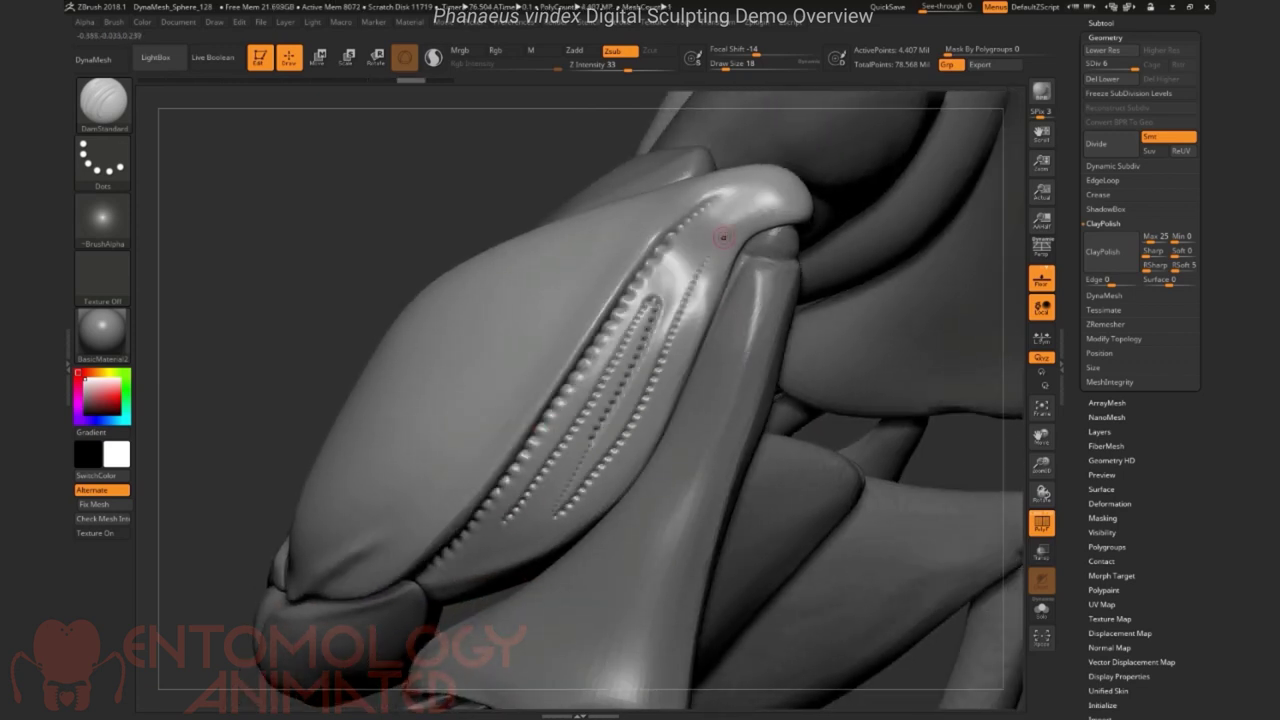
pyautogui.hotkey('ctrl', 'z')
pyautogui.hotkey('ctrl', 'z')
# Step: Set the brush draw size to 37 and carve a row of pits along the leg segment's long groove
pyautogui.moveTo(725, 66); pyautogui.dragTo(733, 66)
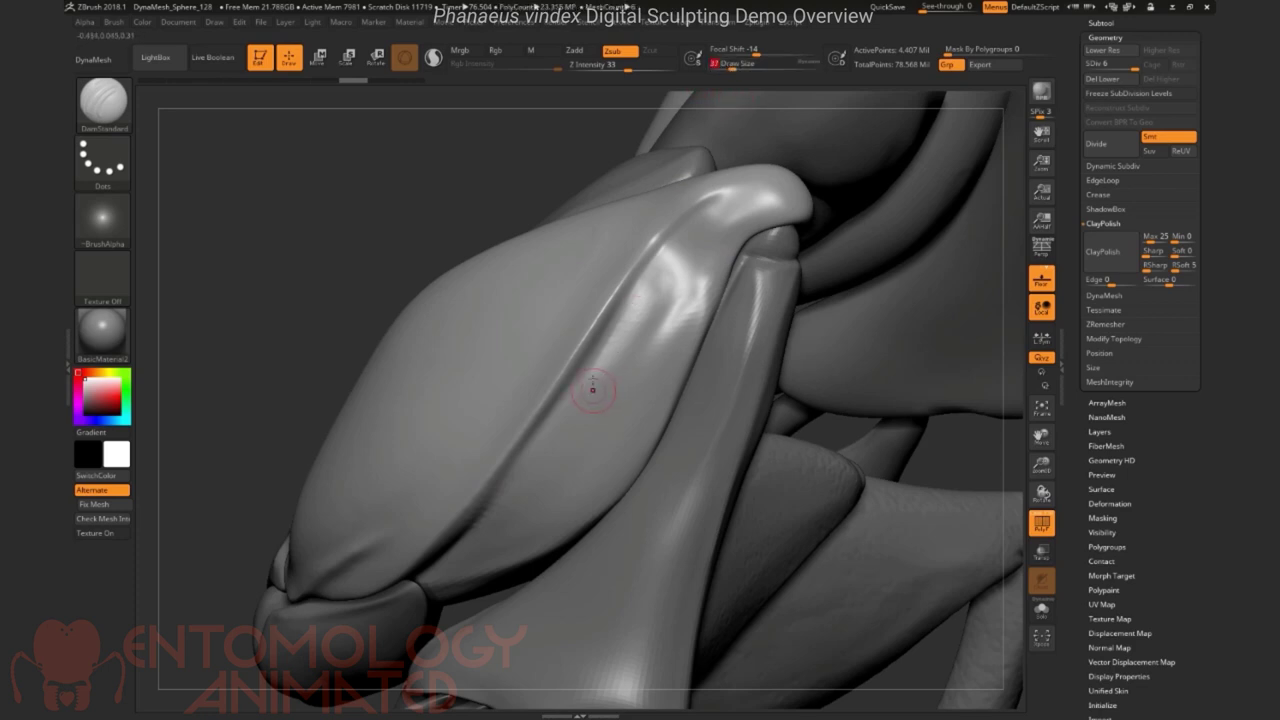
pyautogui.moveTo(591, 389); pyautogui.dragTo(585, 440, button='right')
pyautogui.moveTo(417, 571)
pyautogui.mouseDown()
pyautogui.moveTo(450, 546)
pyautogui.moveTo(706, 204)
pyautogui.mouseUp()
pyautogui.moveTo(610, 245)
pyautogui.mouseDown(button='right')
pyautogui.moveTo(687, 263)
pyautogui.moveTo(475, 512)
pyautogui.mouseUp(button='right')
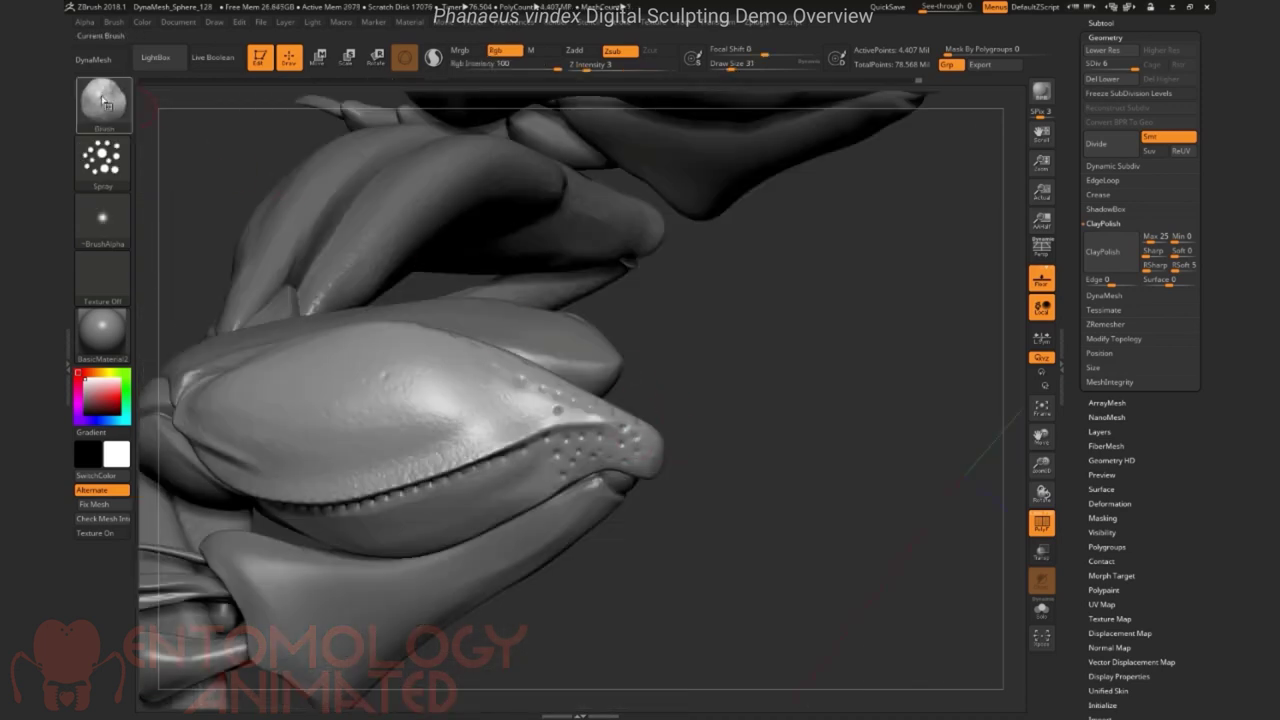
# Step: Switch to the hPolish brush and examine the pitted tip of the leg segment from several angles
pyautogui.press('b')
pyautogui.press('h')
pyautogui.press('p')
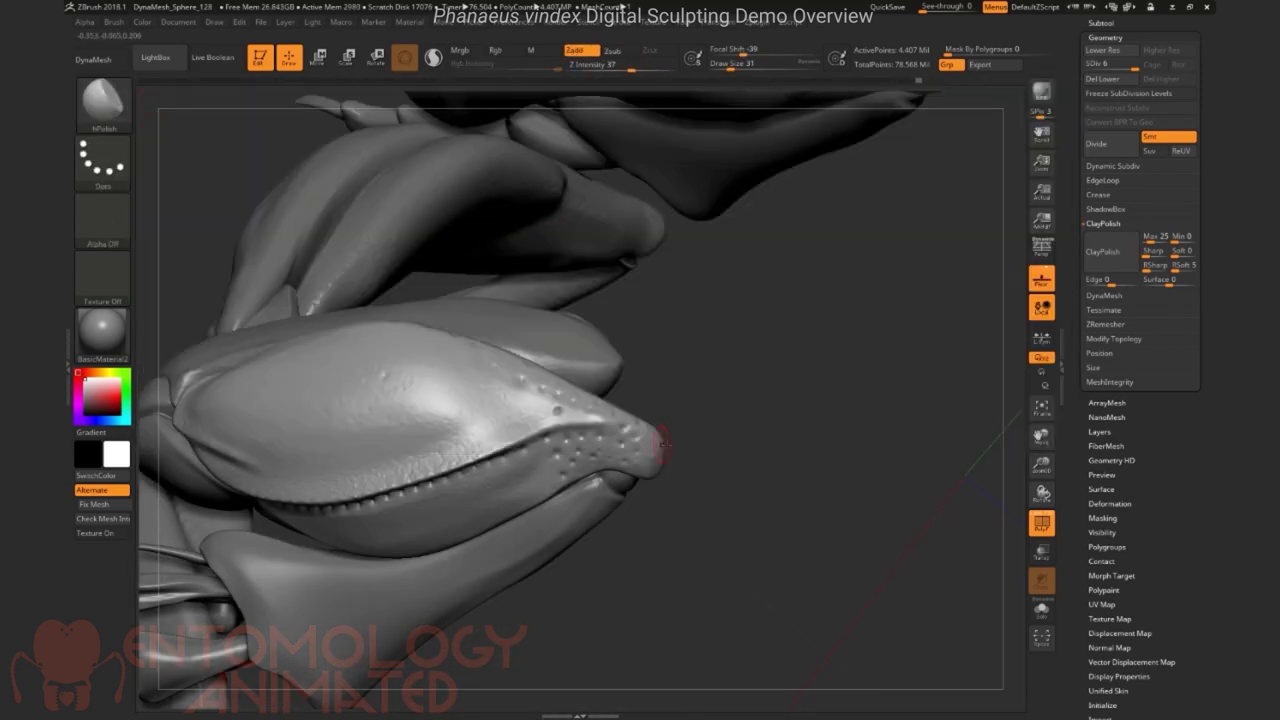
pyautogui.moveTo(663, 443)
pyautogui.mouseDown(button='right')
pyautogui.moveTo(632, 447)
pyautogui.moveTo(662, 462)
pyautogui.moveTo(800, 450)
pyautogui.moveTo(972, 469)
pyautogui.moveTo(887, 471)
pyautogui.moveTo(731, 409)
pyautogui.moveTo(650, 492)
pyautogui.moveTo(646, 474)
pyautogui.moveTo(819, 424)
pyautogui.moveTo(729, 403)
pyautogui.mouseUp(button='right')
pyautogui.press('shift')
pyautogui.moveTo(738, 489); pyautogui.dragTo(794, 311, button='right')
pyautogui.moveTo(811, 497)
pyautogui.keyDown('alt'); pyautogui.mouseDown(button='right')
pyautogui.moveTo(714, 560)
pyautogui.moveTo(818, 504)
pyautogui.moveTo(804, 478)
pyautogui.mouseUp(button='right'); pyautogui.keyUp('alt')
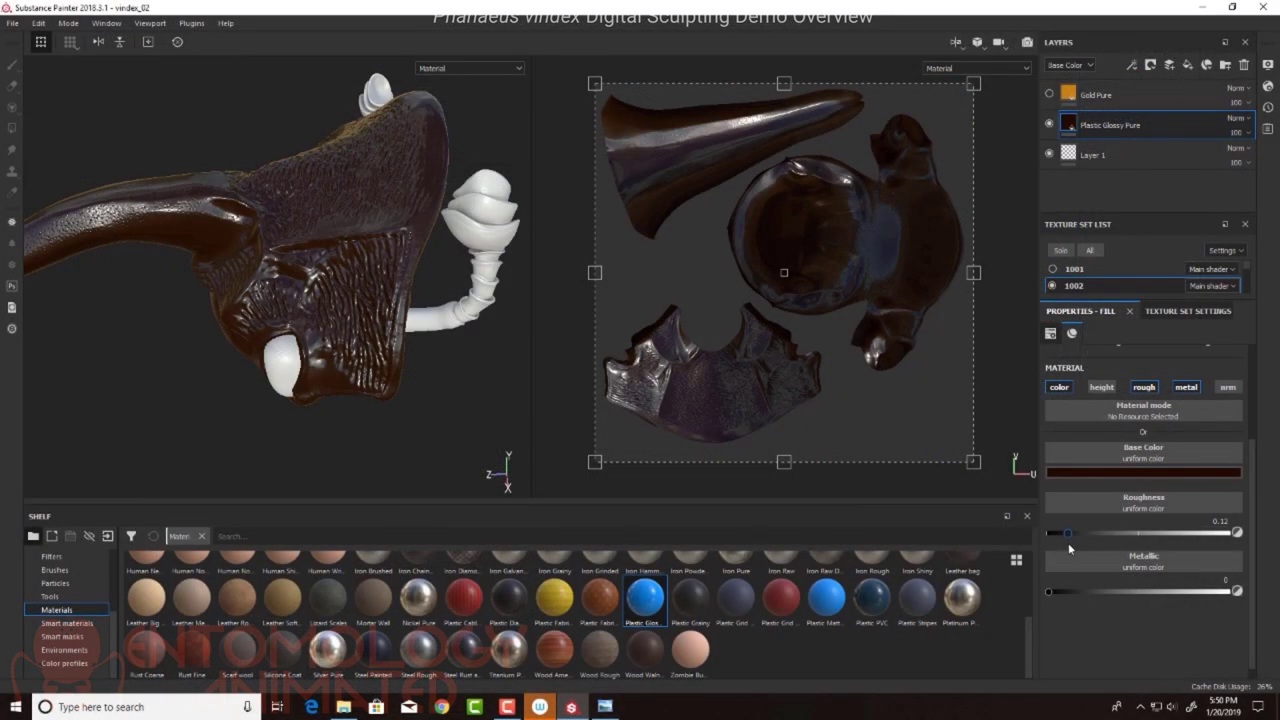
# Step: Set the Plastic Glossy Pure layer's roughness to 0.1927 in Substance Painter
pyautogui.moveTo(1068, 545); pyautogui.dragTo(1065, 546)
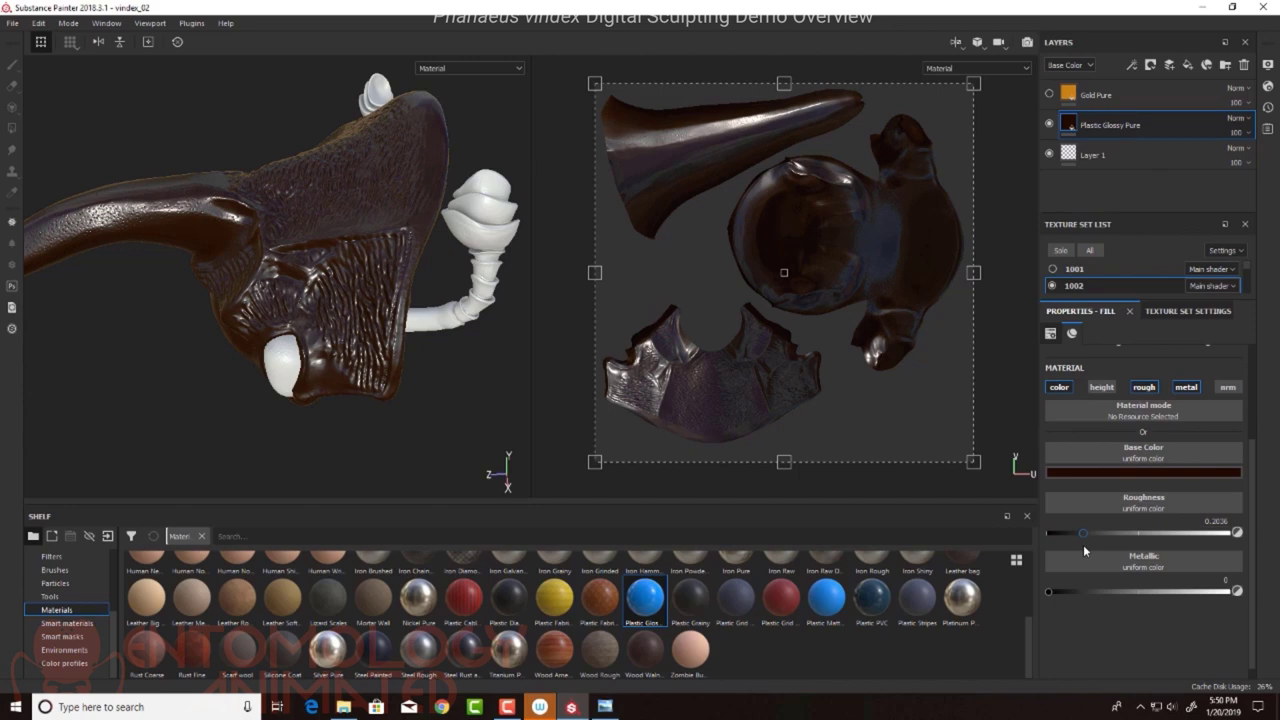
pyautogui.moveTo(1084, 548)
pyautogui.mouseDown()
pyautogui.moveTo(1106, 551)
pyautogui.moveTo(1081, 550)
pyautogui.mouseUp()
# Step: Study the reference photos IMG_7088 and IMG_7089 for the colour and shine of the beetle's head and its dark edge
pyautogui.moveTo(0, 63); pyautogui.dragTo(465, 41)
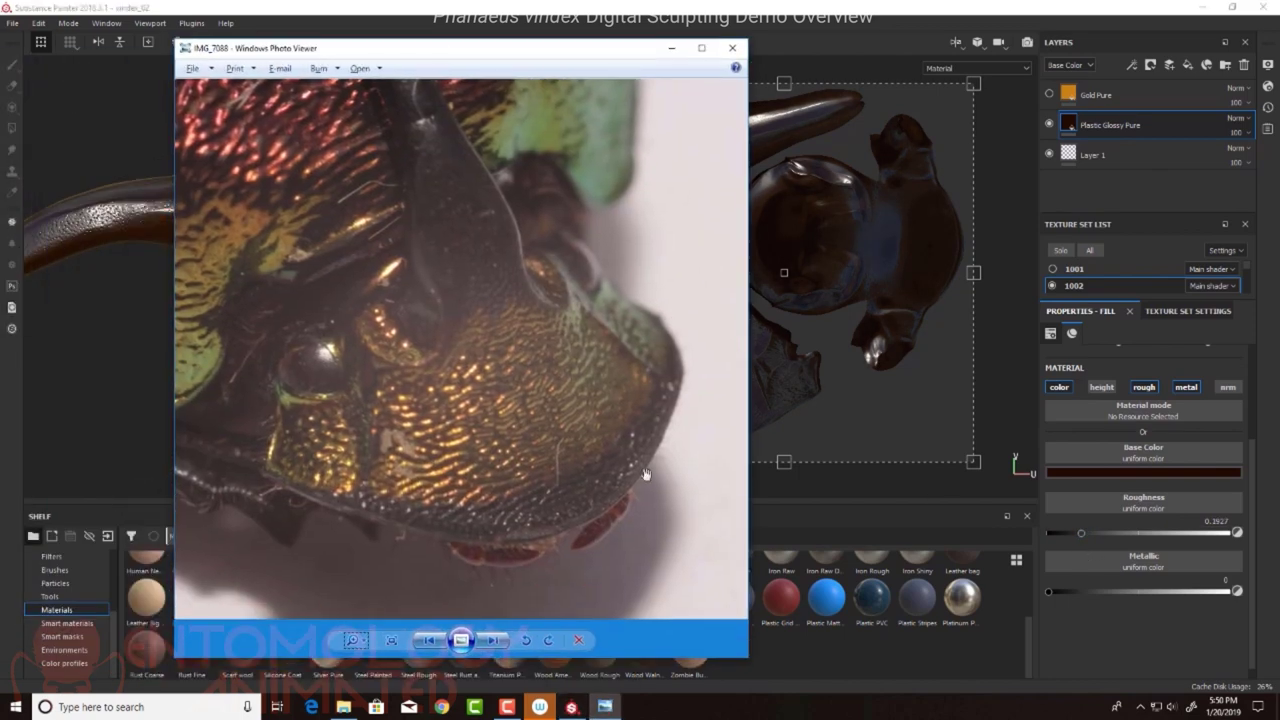
pyautogui.moveTo(752, 504); pyautogui.dragTo(1031, 504)
pyautogui.scroll(-2, 819, 425)
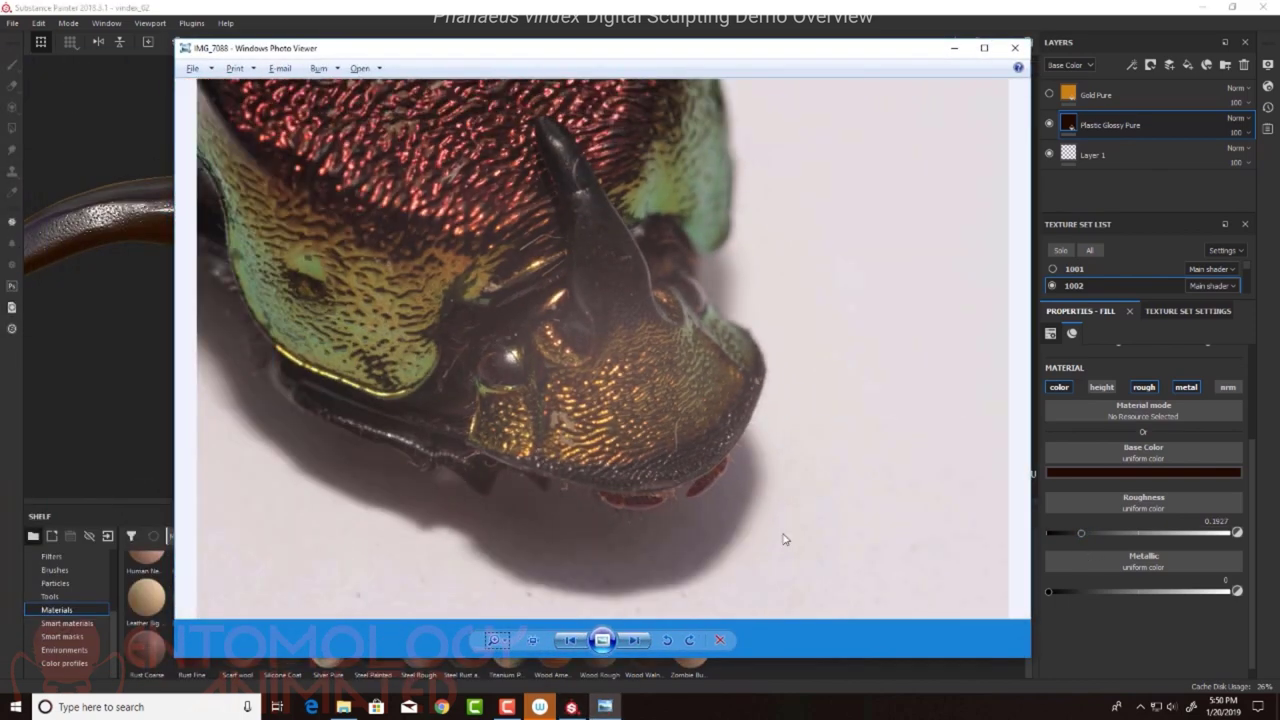
pyautogui.click(634, 640)
pyautogui.scroll(5, 700, 451)
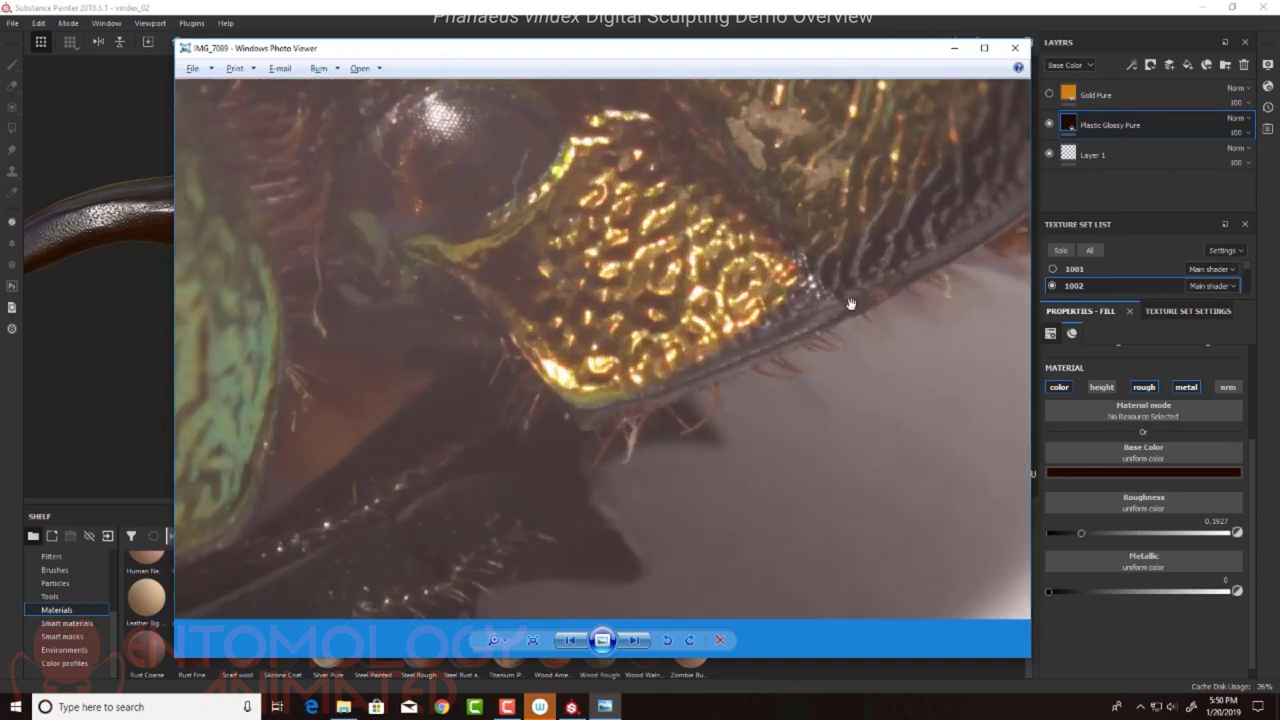
pyautogui.moveTo(742, 55); pyautogui.dragTo(0, 84)
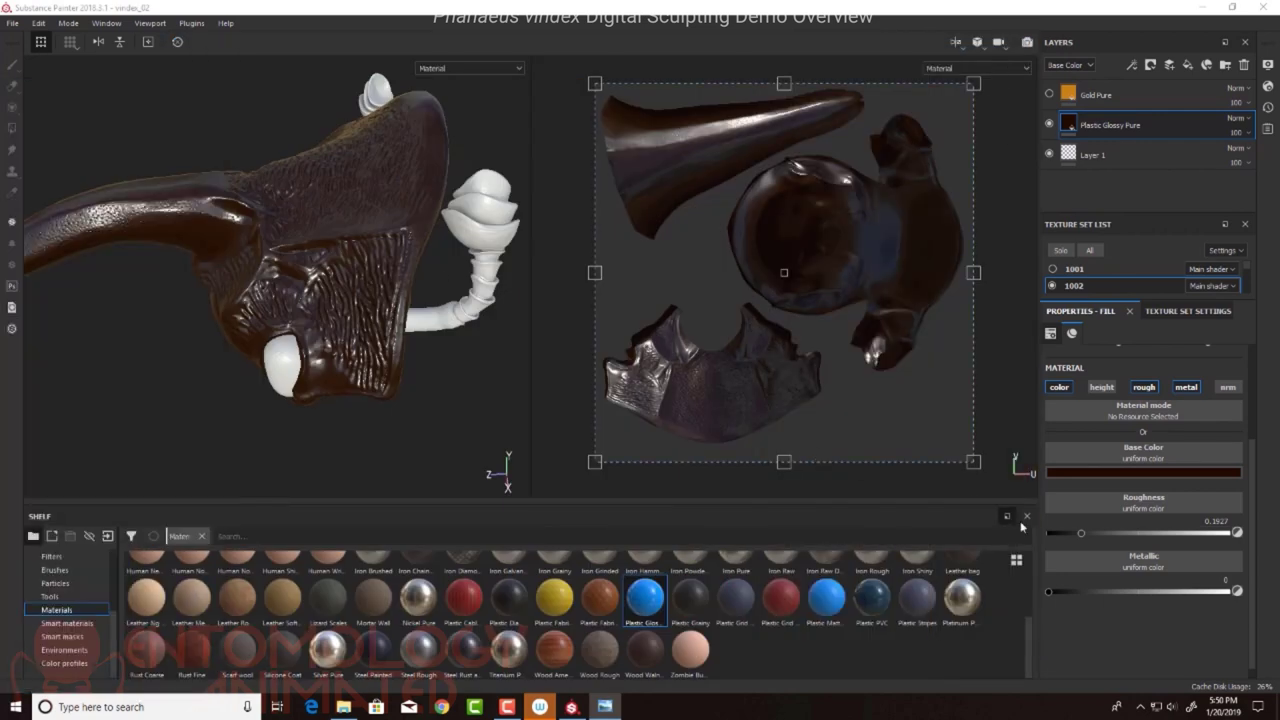
# Step: Make the Gold Pure layer visible and add a black mask to it
pyautogui.moveTo(1051, 594)
pyautogui.mouseDown()
pyautogui.moveTo(1258, 591)
pyautogui.moveTo(947, 600)
pyautogui.mouseUp()
pyautogui.click(1048, 95)
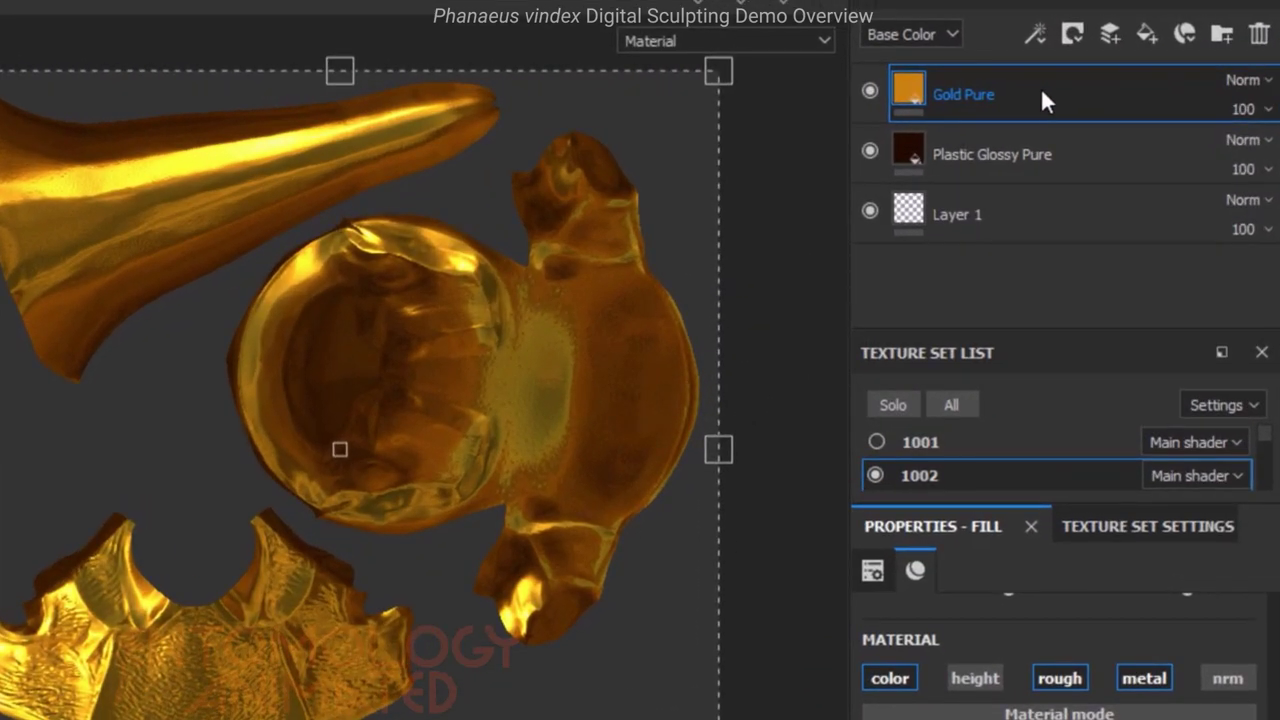
pyautogui.rightClick(1143, 94)
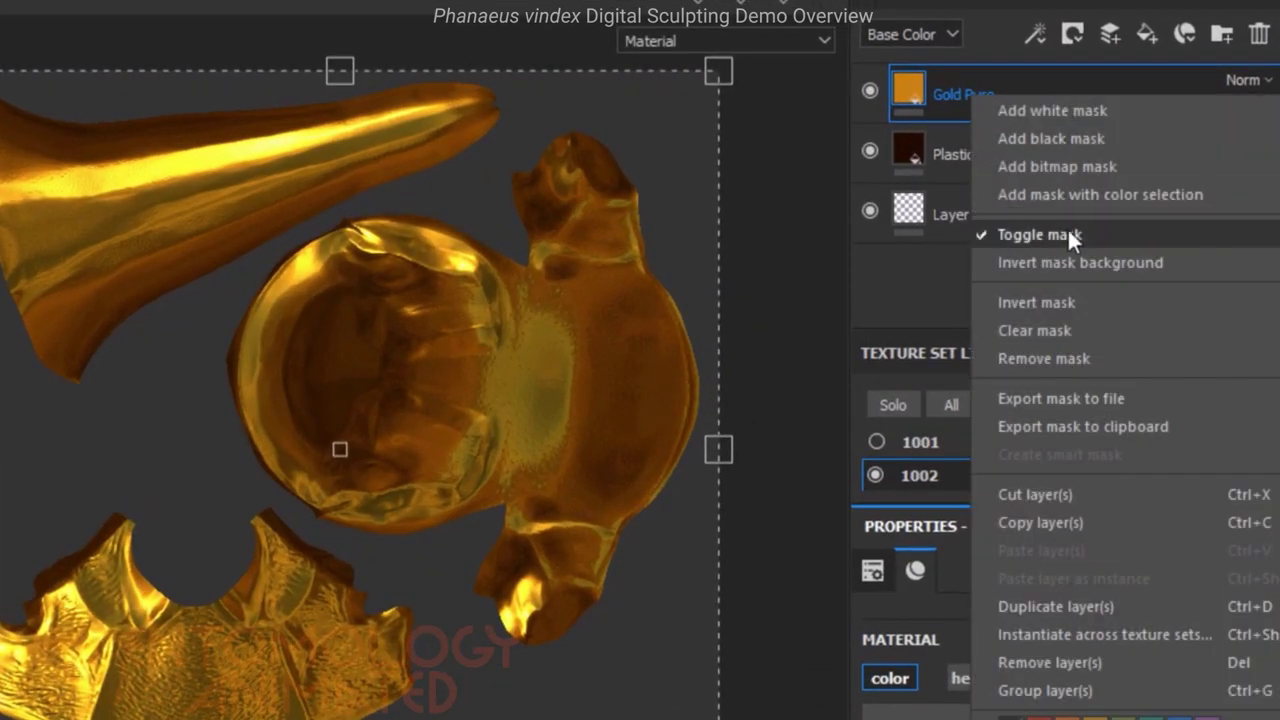
pyautogui.click(1072, 139)
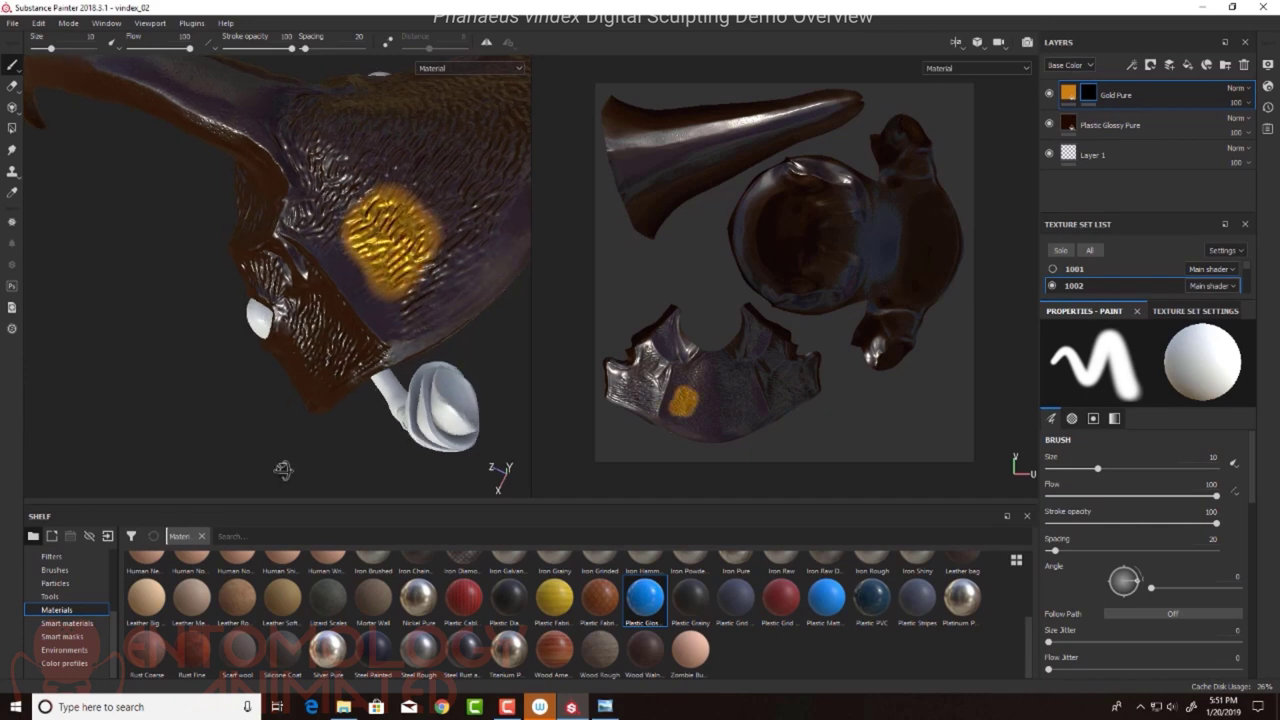
# Step: Paint on the Gold Pure mask to extend the gold patch across the head's wrinkled plate
pyautogui.keyDown('alt'); pyautogui.moveTo(284, 470); pyautogui.dragTo(290, 492); pyautogui.keyUp('alt')
pyautogui.moveTo(410, 272); pyautogui.dragTo(370, 200)
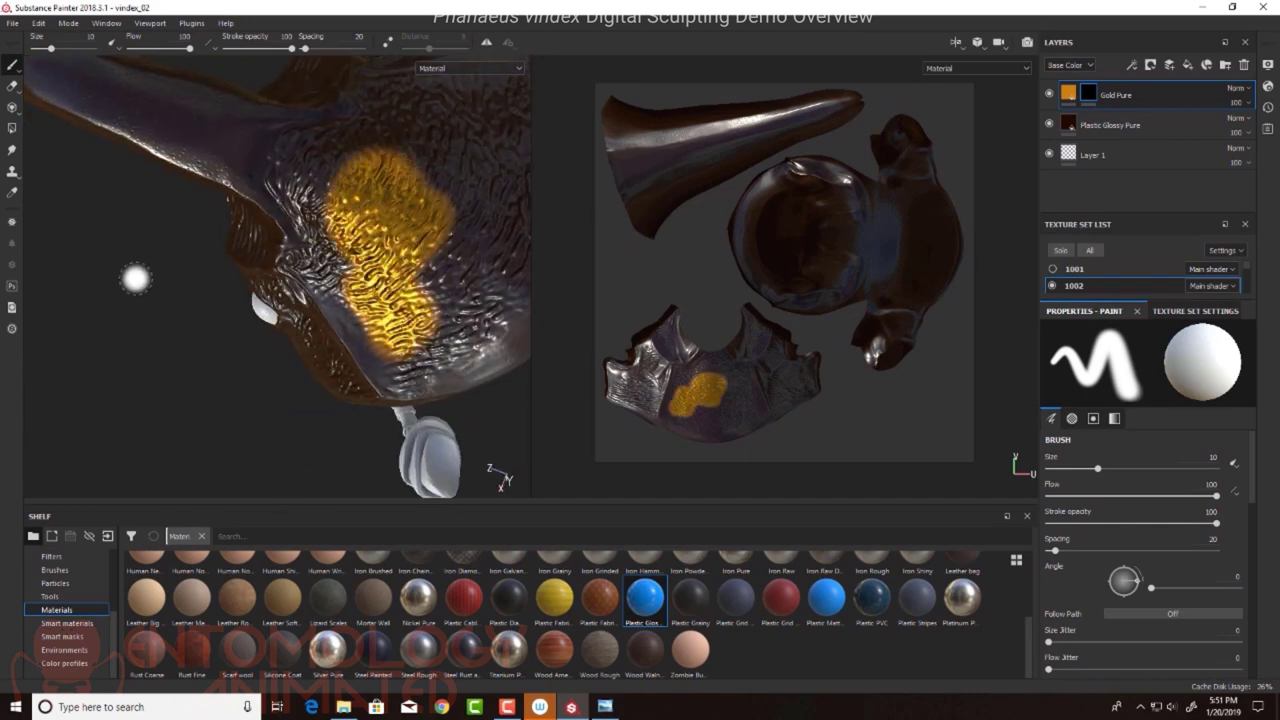
# Step: Turn on symmetry and paint the Gold Pure mask across the rest of the head's wrinkled plate
pyautogui.keyDown('alt'); pyautogui.moveTo(135, 278); pyautogui.dragTo(340, 363); pyautogui.keyUp('alt')
pyautogui.keyDown('alt'); pyautogui.moveTo(340, 363); pyautogui.dragTo(280, 360, button='middle'); pyautogui.keyUp('alt')
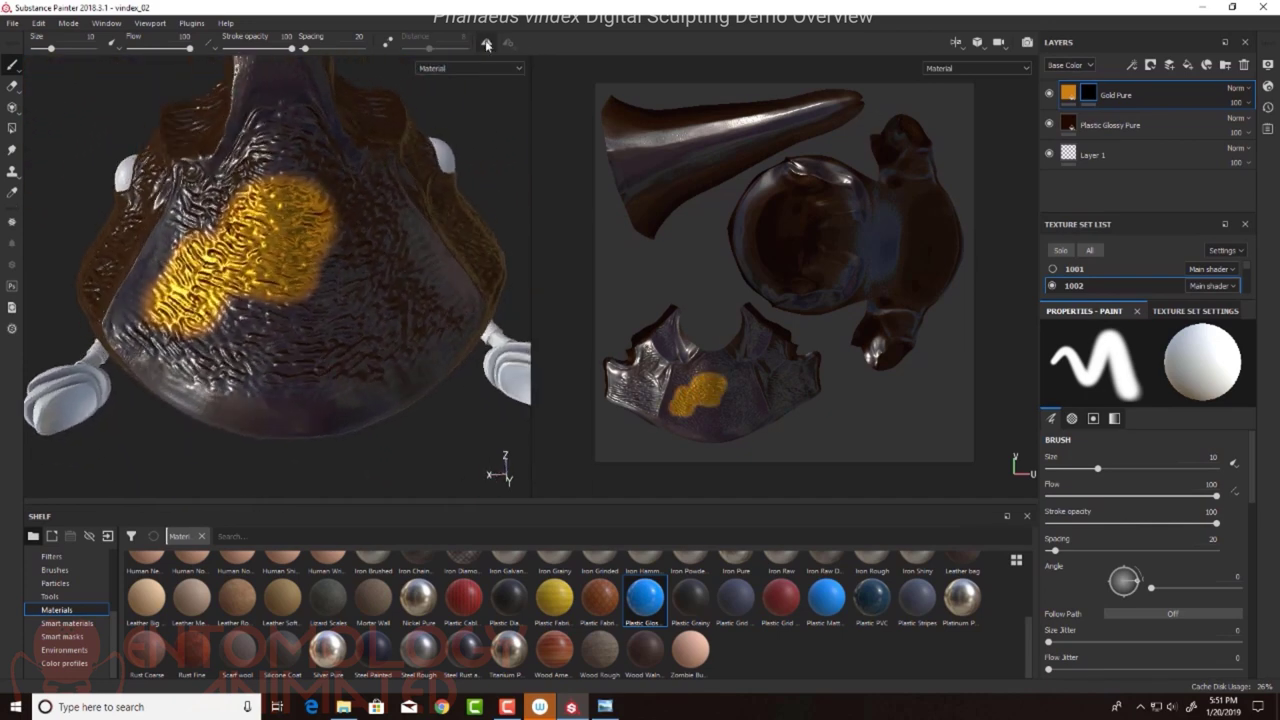
pyautogui.click(487, 44)
pyautogui.moveTo(300, 340)
pyautogui.mouseDown()
pyautogui.moveTo(345, 290)
pyautogui.moveTo(410, 262)
pyautogui.mouseUp()
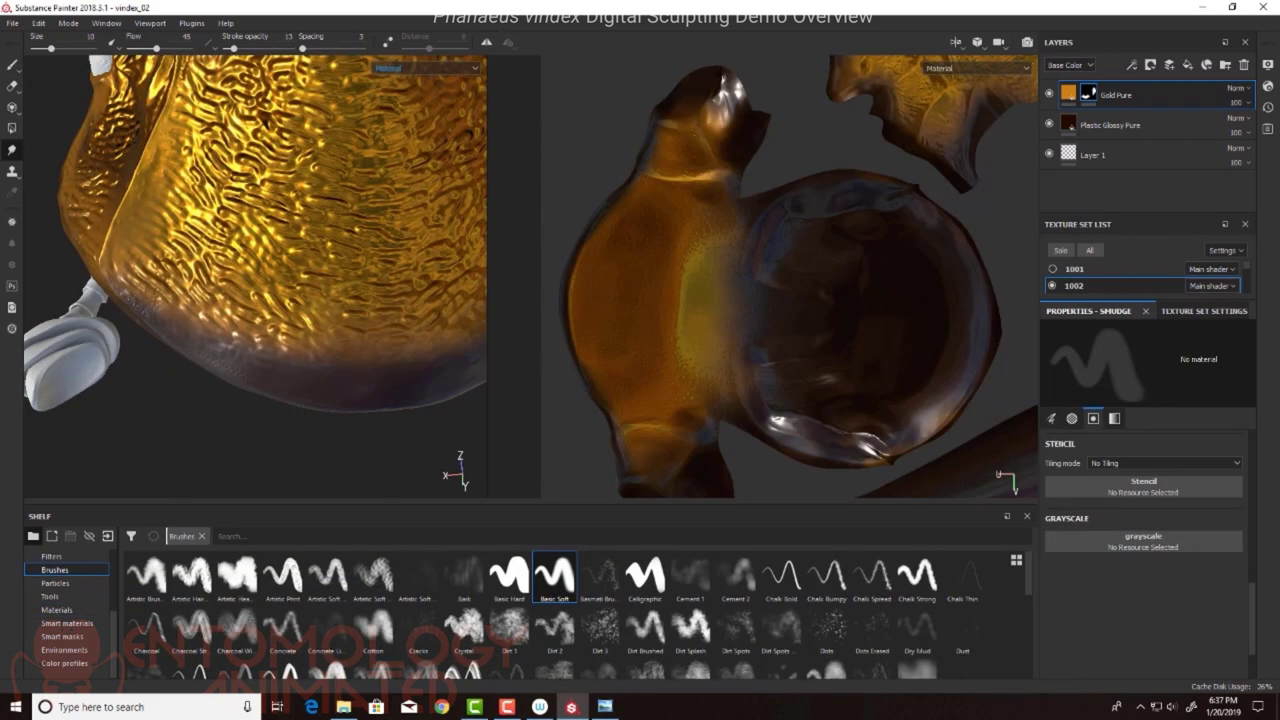
pyautogui.moveTo(0, 24)
pyautogui.mouseDown()
pyautogui.moveTo(651, 37)
pyautogui.moveTo(667, 25)
pyautogui.mouseUp()
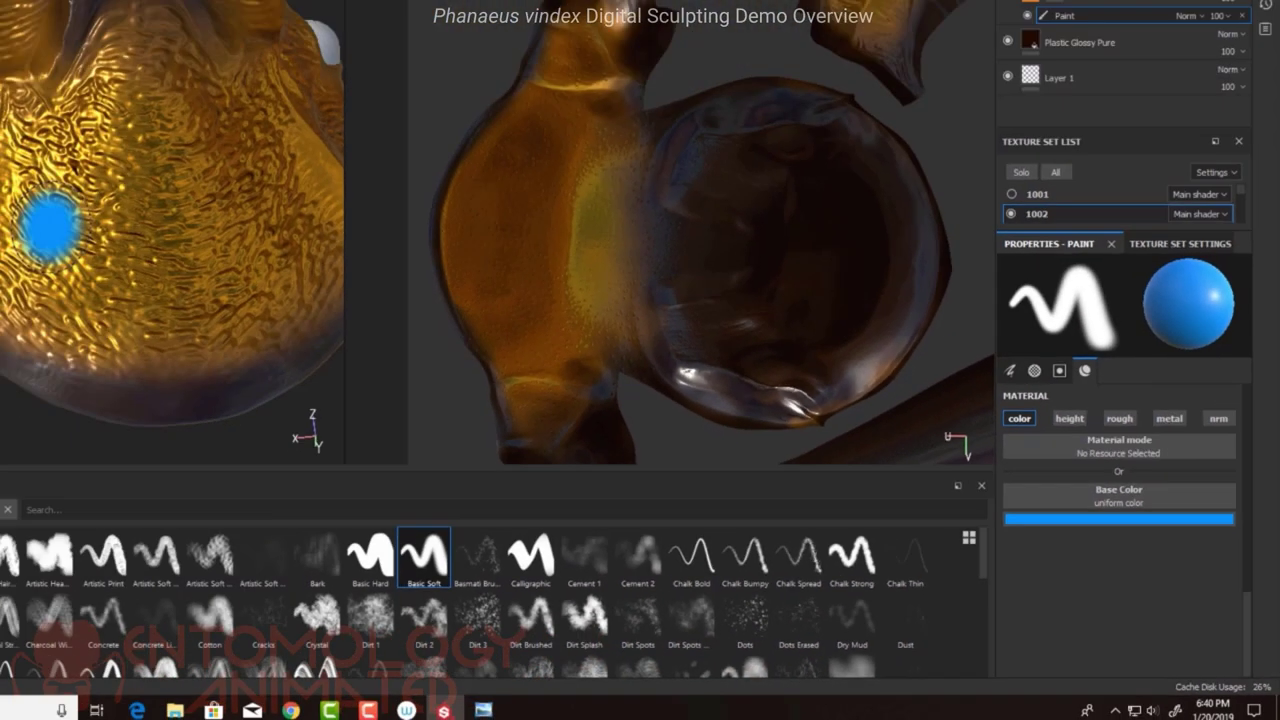
# Step: Try painting blue patches over the gold on the head's wrinkled plate, and undo the strokes
pyautogui.moveTo(272, 297)
pyautogui.mouseDown()
pyautogui.moveTo(298, 318)
pyautogui.moveTo(318, 385)
pyautogui.mouseUp()
pyautogui.moveTo(354, 268)
pyautogui.keyDown('alt'); pyautogui.mouseDown()
pyautogui.moveTo(292, 180)
pyautogui.moveTo(280, 290)
pyautogui.moveTo(400, 275)
pyautogui.moveTo(330, 340)
pyautogui.mouseUp(); pyautogui.keyUp('alt')
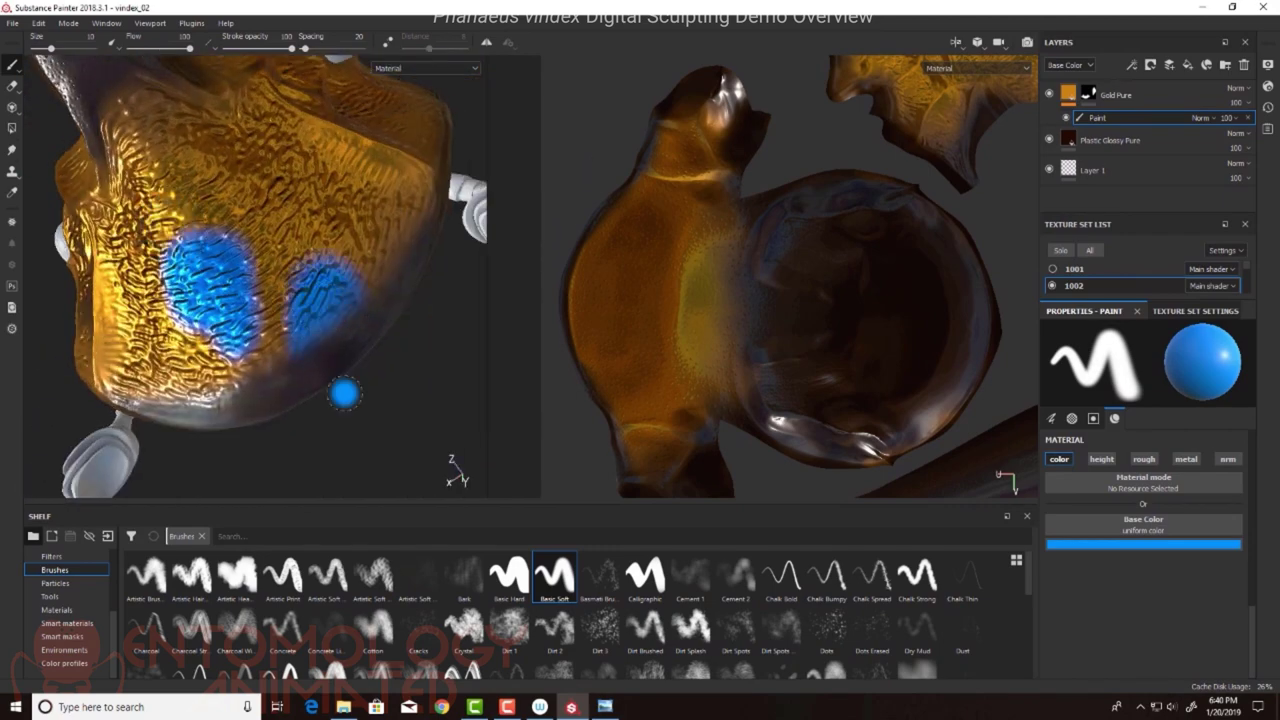
pyautogui.moveTo(344, 393)
pyautogui.keyDown('alt'); pyautogui.mouseDown()
pyautogui.moveTo(340, 406)
pyautogui.moveTo(434, 329)
pyautogui.moveTo(440, 358)
pyautogui.mouseUp(); pyautogui.keyUp('alt')
pyautogui.hotkey('ctrl', 'z')
pyautogui.hotkey('ctrl', 'z')
pyautogui.moveTo(331, 318)
pyautogui.keyDown('alt'); pyautogui.mouseDown()
pyautogui.moveTo(349, 386)
pyautogui.moveTo(337, 331)
pyautogui.mouseUp(); pyautogui.keyUp('alt')
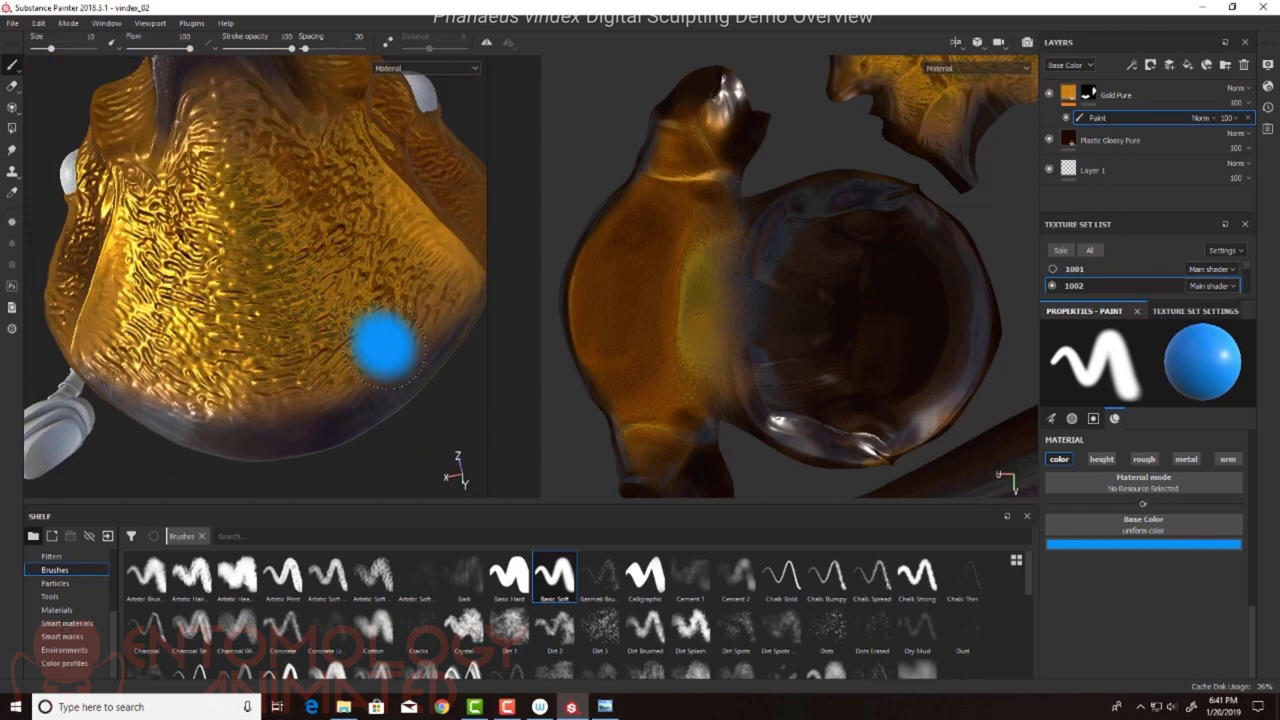
# Step: Set the brush's base color to a dark reddish orange and its size to 4.31 for painting over the gold
pyautogui.click(1143, 544)
pyautogui.moveTo(1211, 627); pyautogui.dragTo(1207, 678)
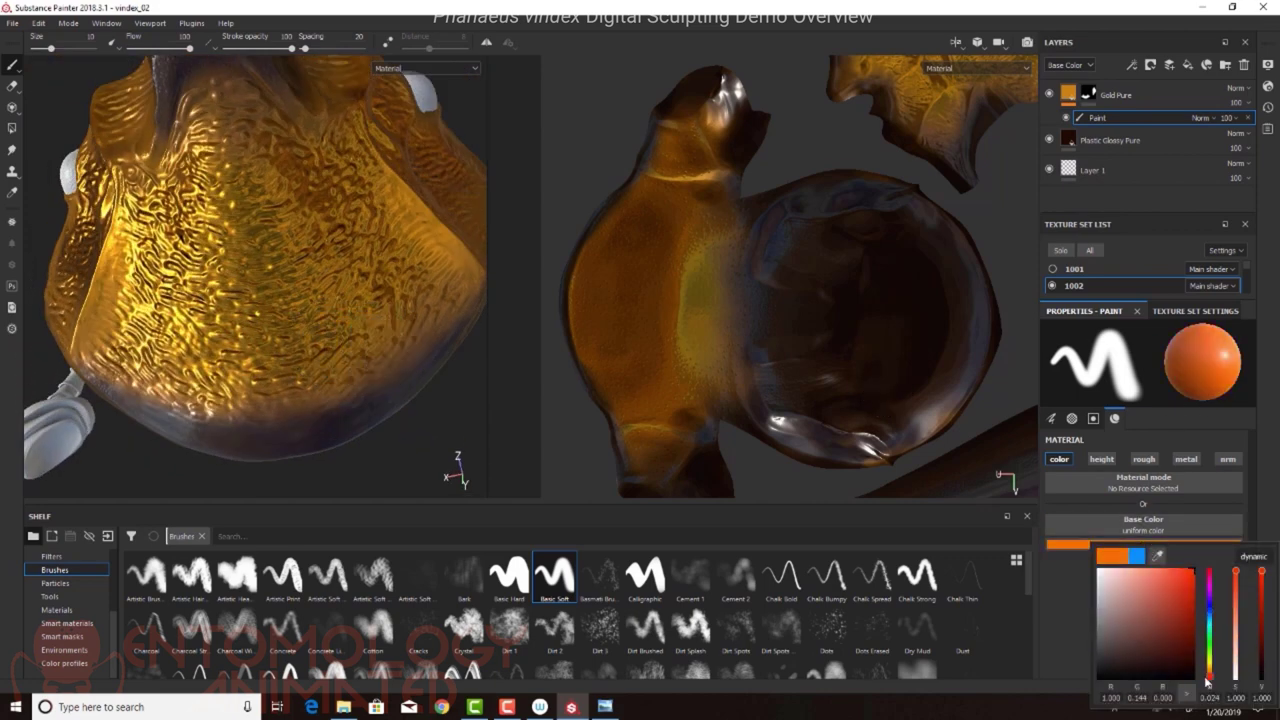
pyautogui.moveTo(1160, 572); pyautogui.dragTo(1178, 619)
pyautogui.keyDown('alt'); pyautogui.moveTo(373, 256); pyautogui.dragTo(369, 278); pyautogui.keyUp('alt')
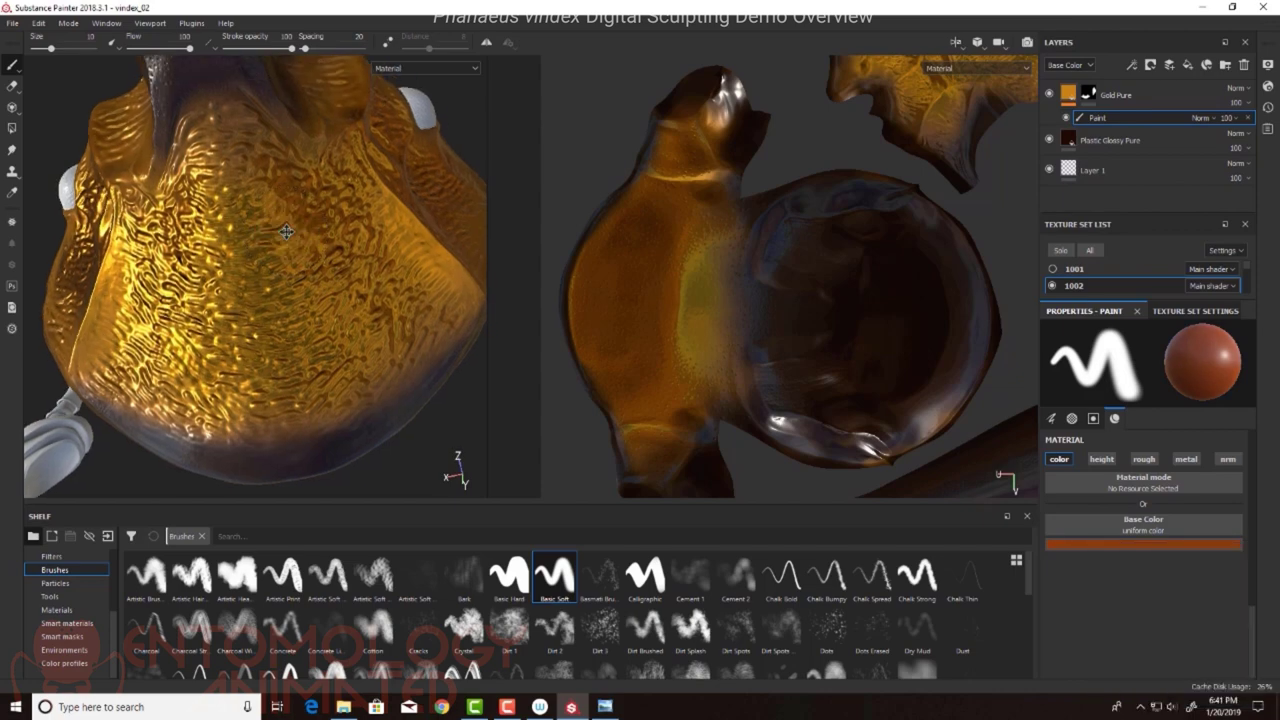
pyautogui.moveTo(52, 48); pyautogui.dragTo(44, 48)
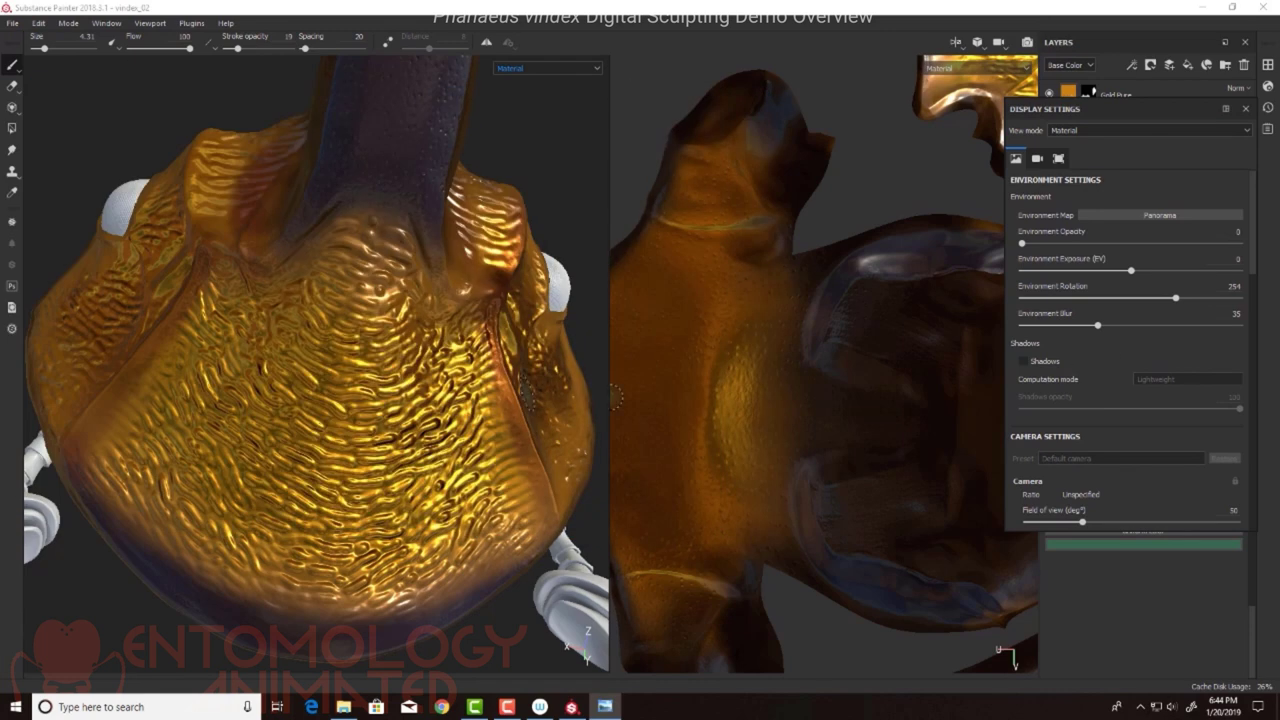
# Step: Paint a soft green tint into the creases beside the horn base and along the border of the head's wrinkled plate
pyautogui.keyDown('alt'); pyautogui.moveTo(615, 397); pyautogui.dragTo(326, 172); pyautogui.keyUp('alt')
pyautogui.keyDown('alt'); pyautogui.moveTo(357, 247); pyautogui.dragTo(175, 205); pyautogui.keyUp('alt')
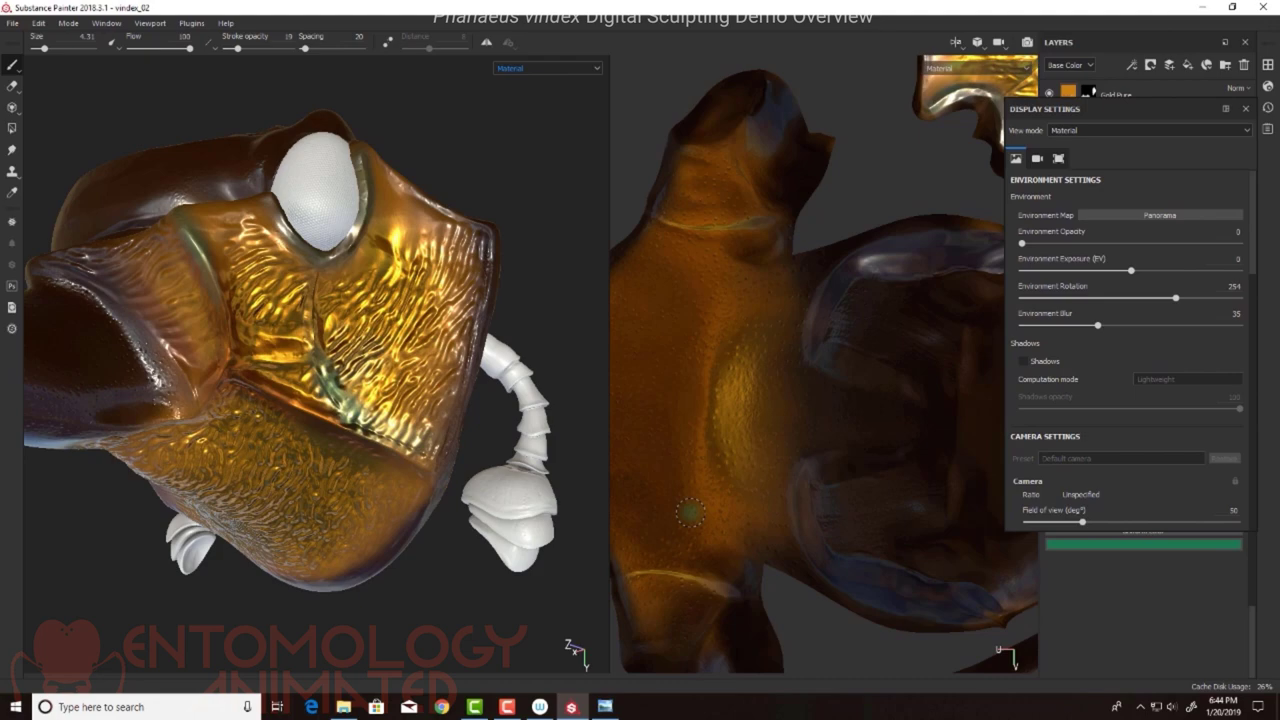
pyautogui.keyDown('alt'); pyautogui.moveTo(446, 465); pyautogui.dragTo(568, 450); pyautogui.keyUp('alt')
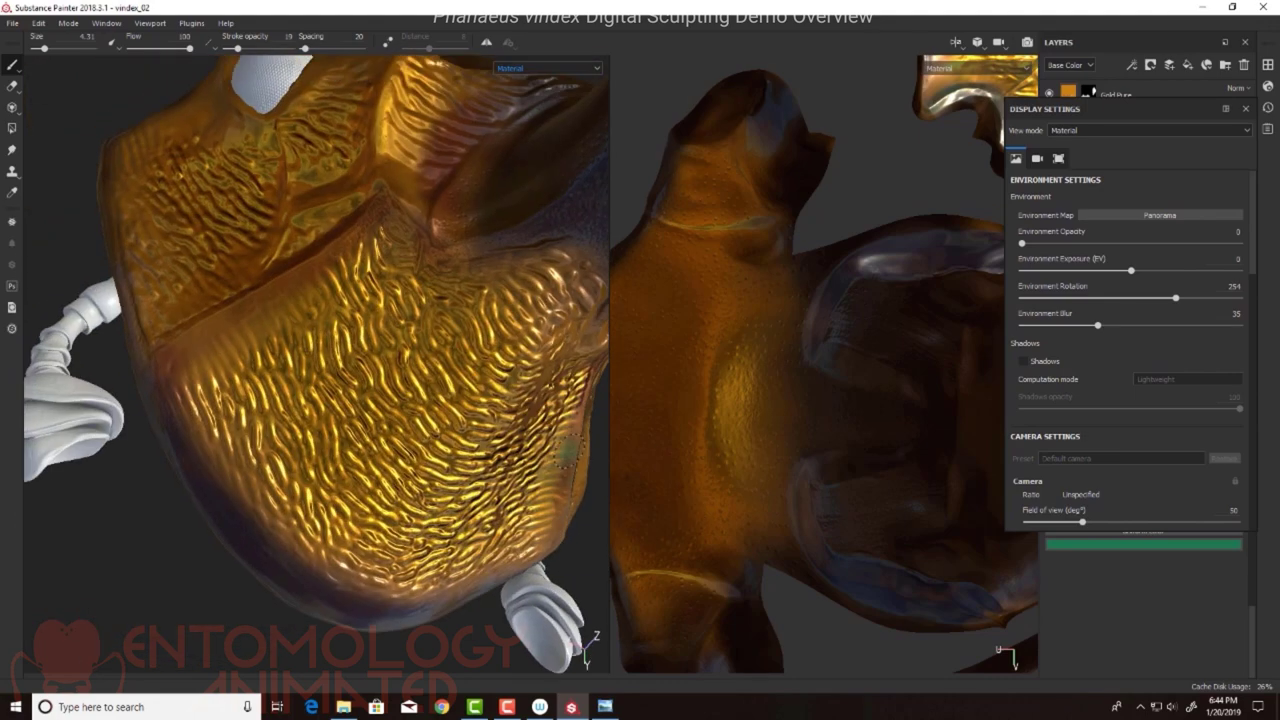
pyautogui.keyDown('alt'); pyautogui.moveTo(403, 222); pyautogui.dragTo(375, 92); pyautogui.keyUp('alt')
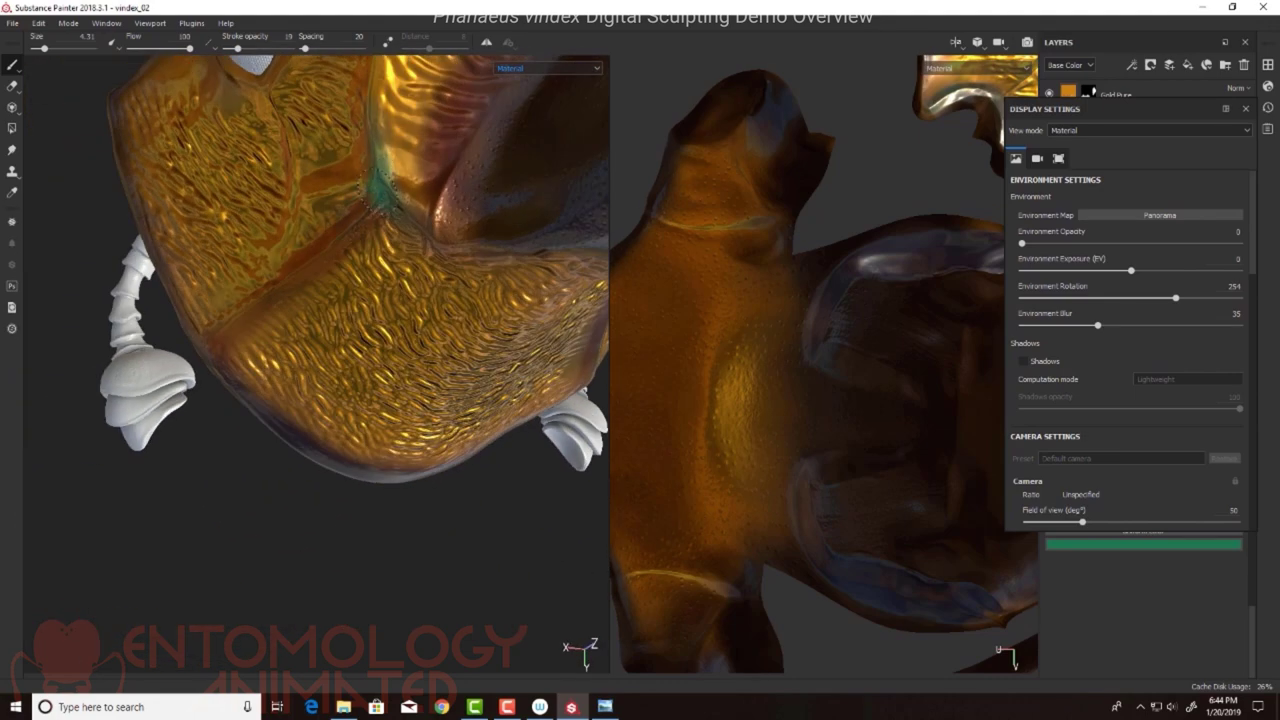
pyautogui.keyDown('alt'); pyautogui.moveTo(368, 336); pyautogui.dragTo(318, 322); pyautogui.keyUp('alt')
pyautogui.keyDown('alt'); pyautogui.moveTo(318, 322); pyautogui.dragTo(273, 261, button='right'); pyautogui.keyUp('alt')
pyautogui.keyDown('alt'); pyautogui.moveTo(270, 260); pyautogui.dragTo(352, 403); pyautogui.keyUp('alt')
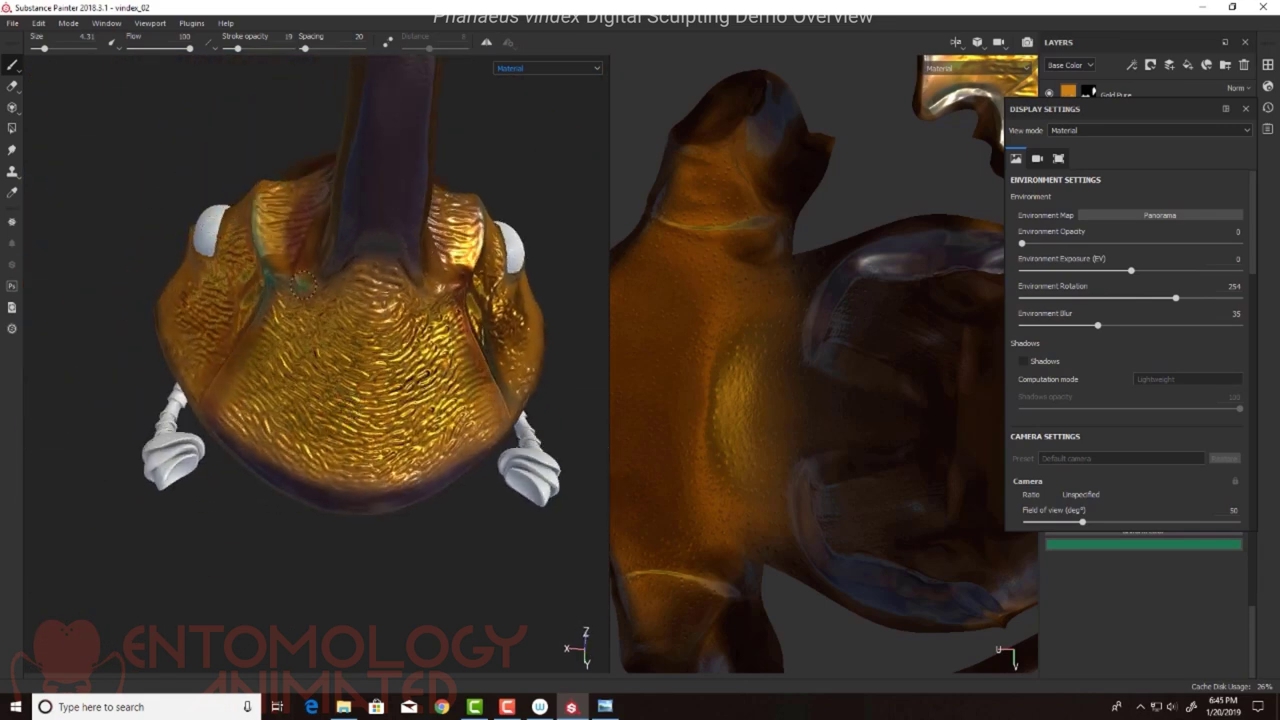
pyautogui.keyDown('alt'); pyautogui.moveTo(302, 285); pyautogui.dragTo(262, 282); pyautogui.keyUp('alt')
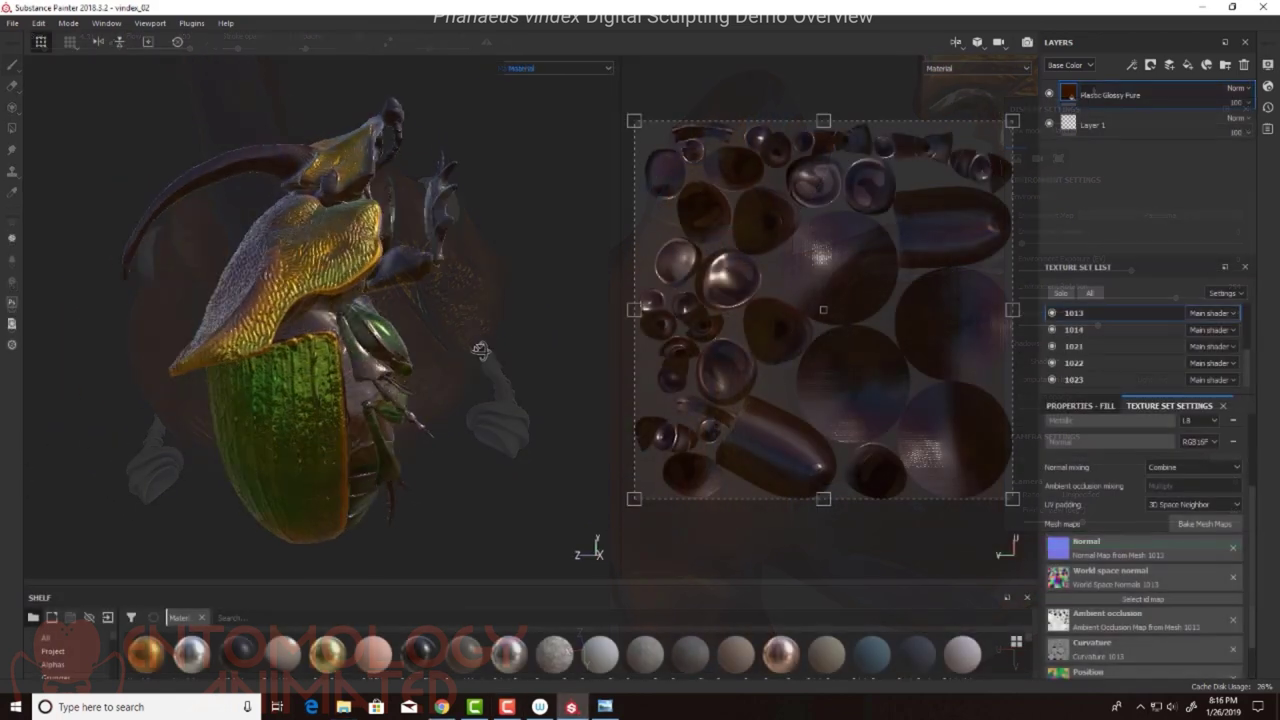
pyautogui.keyDown('alt'); pyautogui.moveTo(495, 423); pyautogui.dragTo(254, 350); pyautogui.keyUp('alt')
pyautogui.hotkey('alt', 'Tab')
pyautogui.moveTo(654, 88); pyautogui.dragTo(524, 95)
pyautogui.click(460, 510)
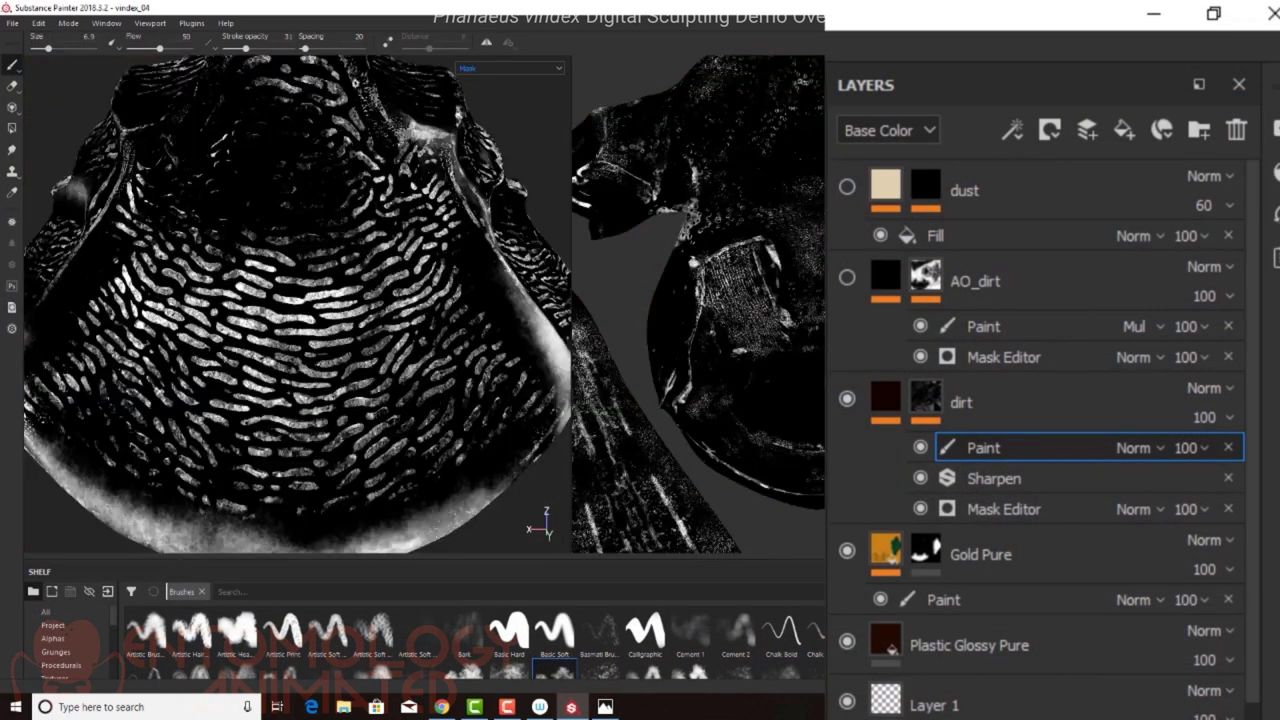
# Step: Compare the dirt layer's mask on the head with its Paint effect hidden and shown
pyautogui.scroll(-2, 286, 233)
pyautogui.keyDown('alt'); pyautogui.moveTo(286, 233); pyautogui.dragTo(298, 240); pyautogui.keyUp('alt')
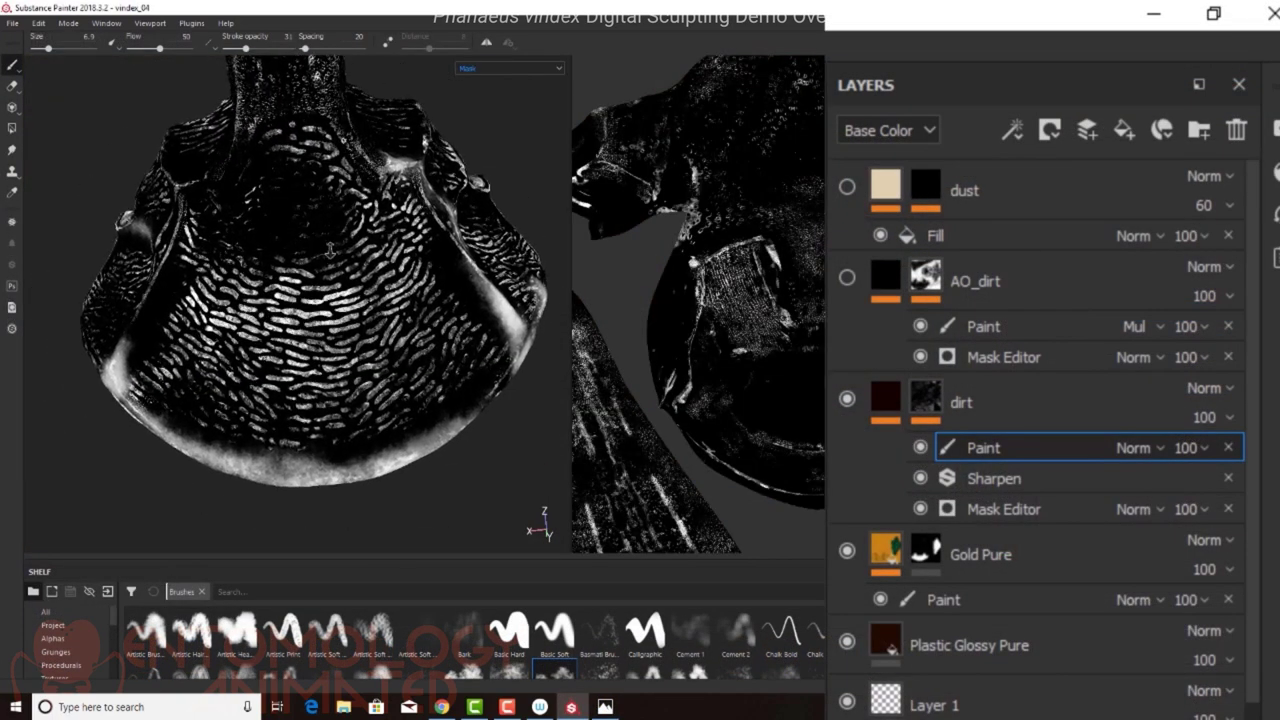
pyautogui.scroll(1, 298, 240)
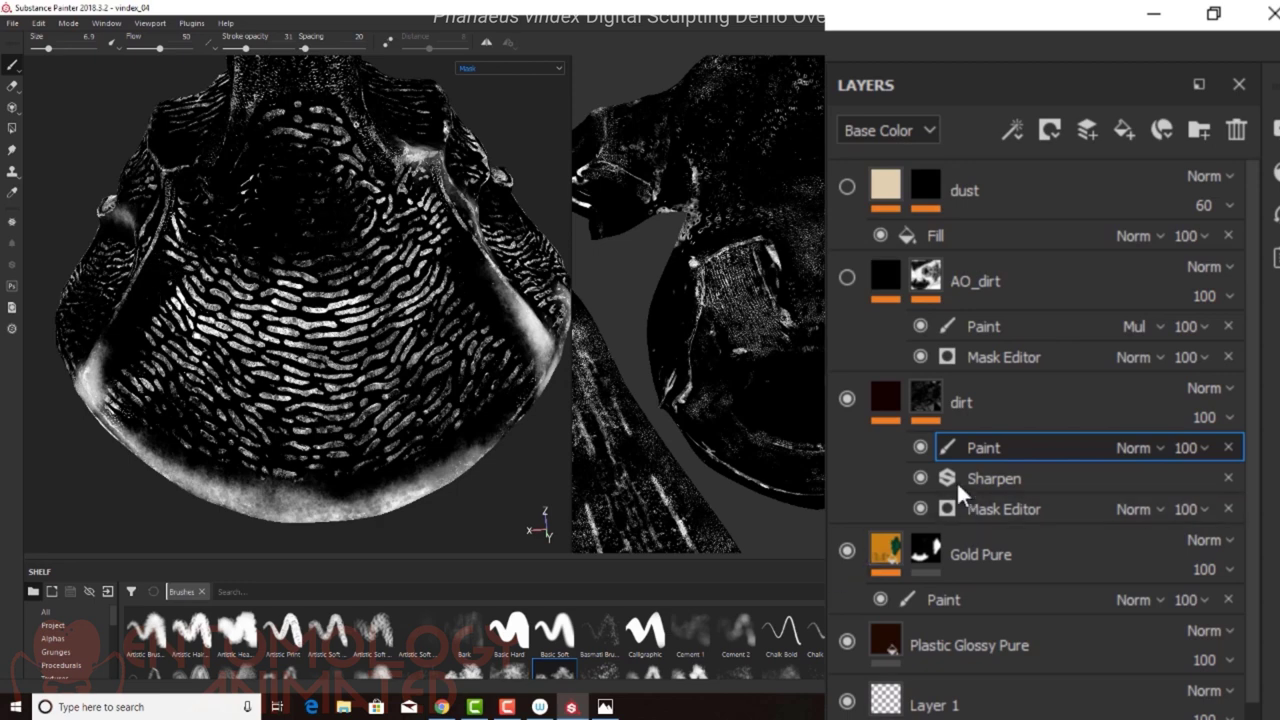
pyautogui.click(920, 448)
pyautogui.click(921, 449)
pyautogui.click(921, 449)
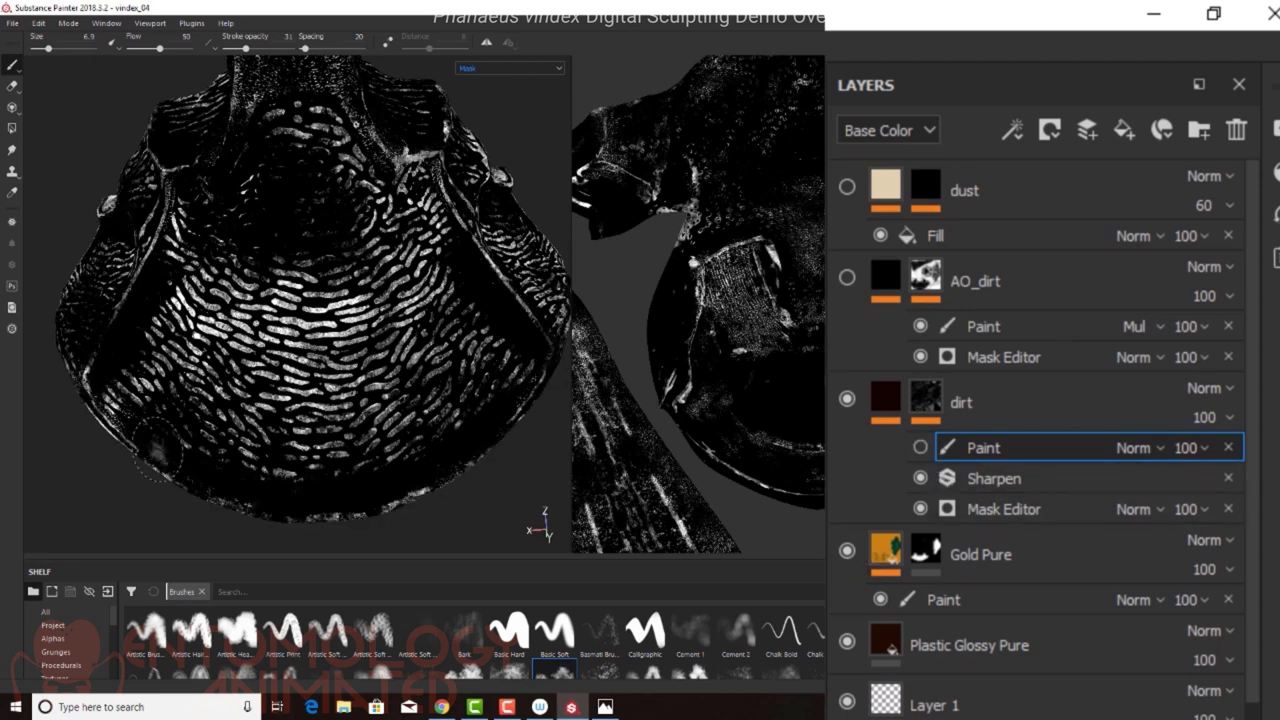
pyautogui.click(919, 448)
pyautogui.keyDown('alt'); pyautogui.moveTo(246, 531); pyautogui.dragTo(72, 382); pyautogui.keyUp('alt')
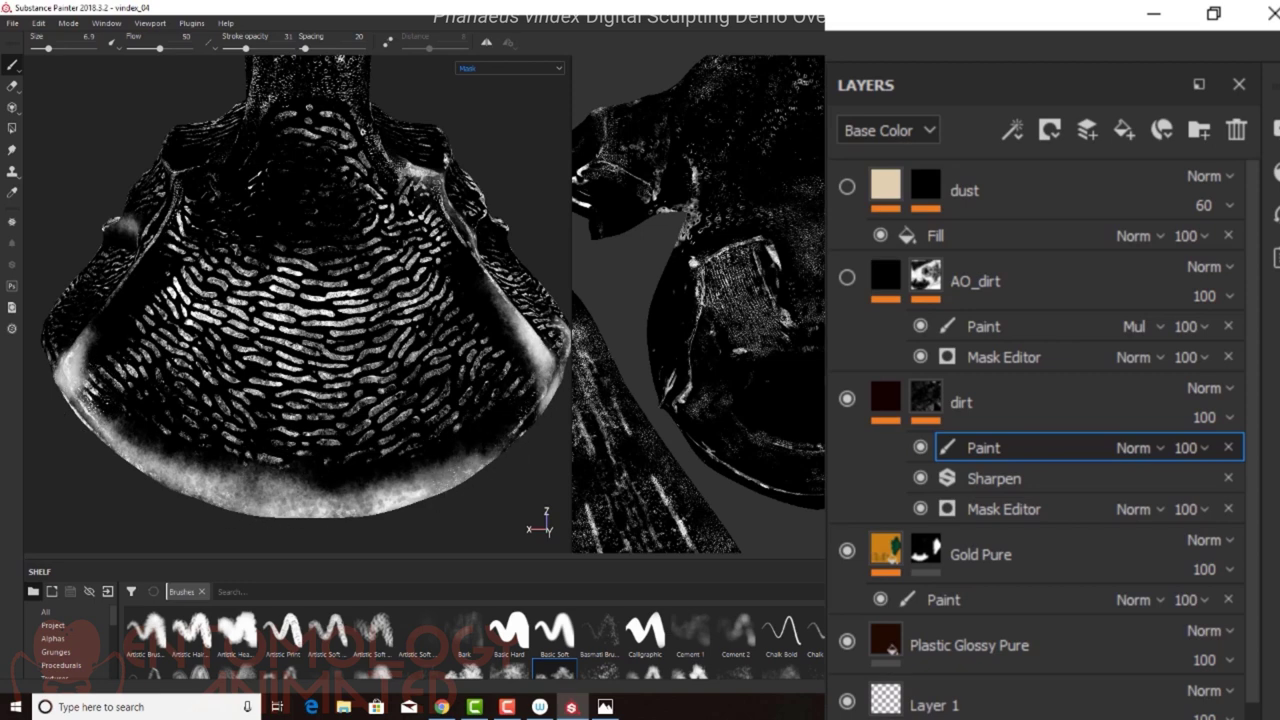
pyautogui.click(920, 448)
# Step: Switch the 3D view to Material display and make the AO_dirt layer visible on the head and horn
pyautogui.click(510, 68)
pyautogui.click(500, 87)
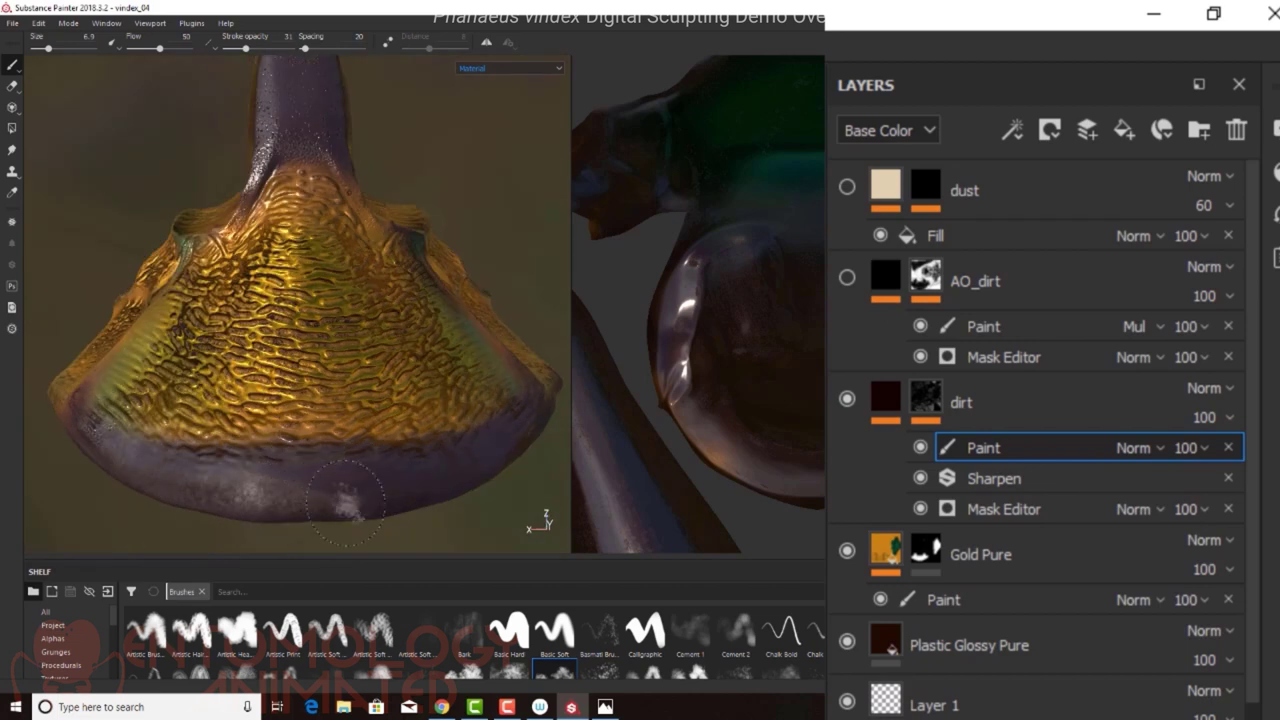
pyautogui.keyDown('alt'); pyautogui.moveTo(312, 482); pyautogui.dragTo(279, 336); pyautogui.keyUp('alt')
pyautogui.keyDown('alt'); pyautogui.moveTo(360, 364); pyautogui.dragTo(374, 374, button='middle'); pyautogui.keyUp('alt')
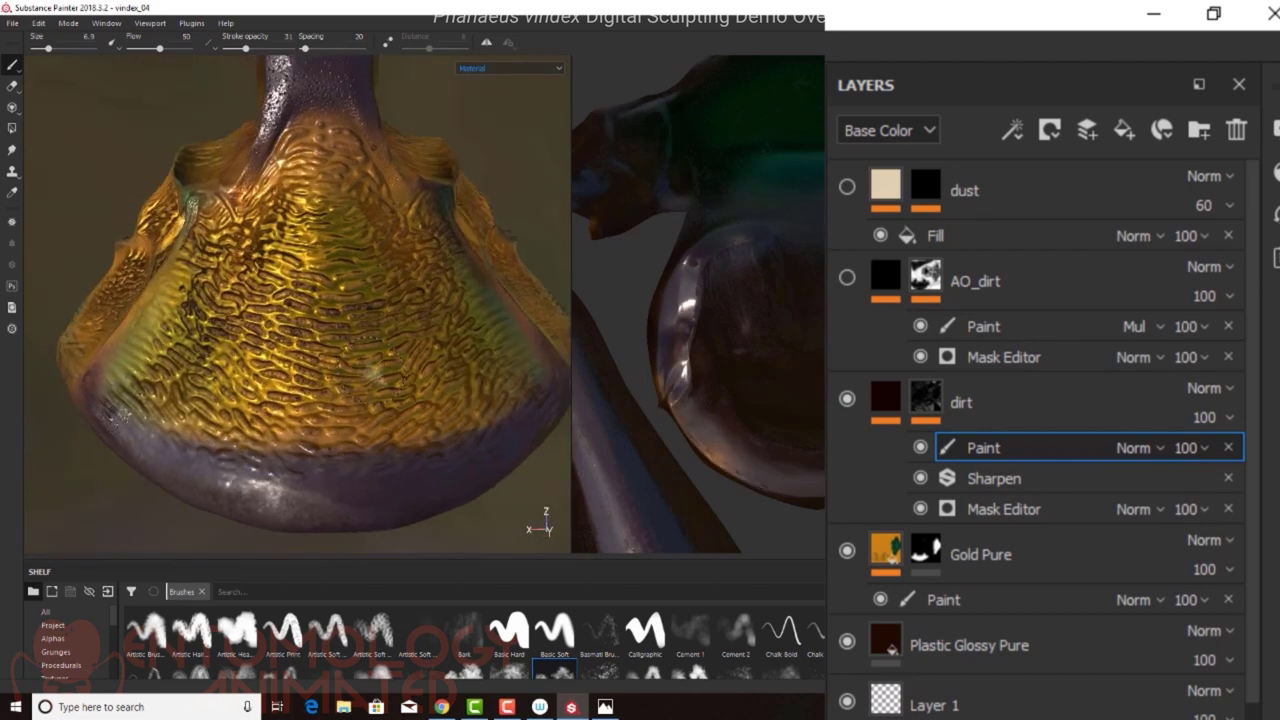
pyautogui.click(846, 278)
pyautogui.keyDown('alt'); pyautogui.moveTo(320, 130); pyautogui.dragTo(303, 343, button='middle'); pyautogui.keyUp('alt')
pyautogui.keyDown('alt'); pyautogui.moveTo(303, 343); pyautogui.dragTo(343, 331, button='right'); pyautogui.keyUp('alt')
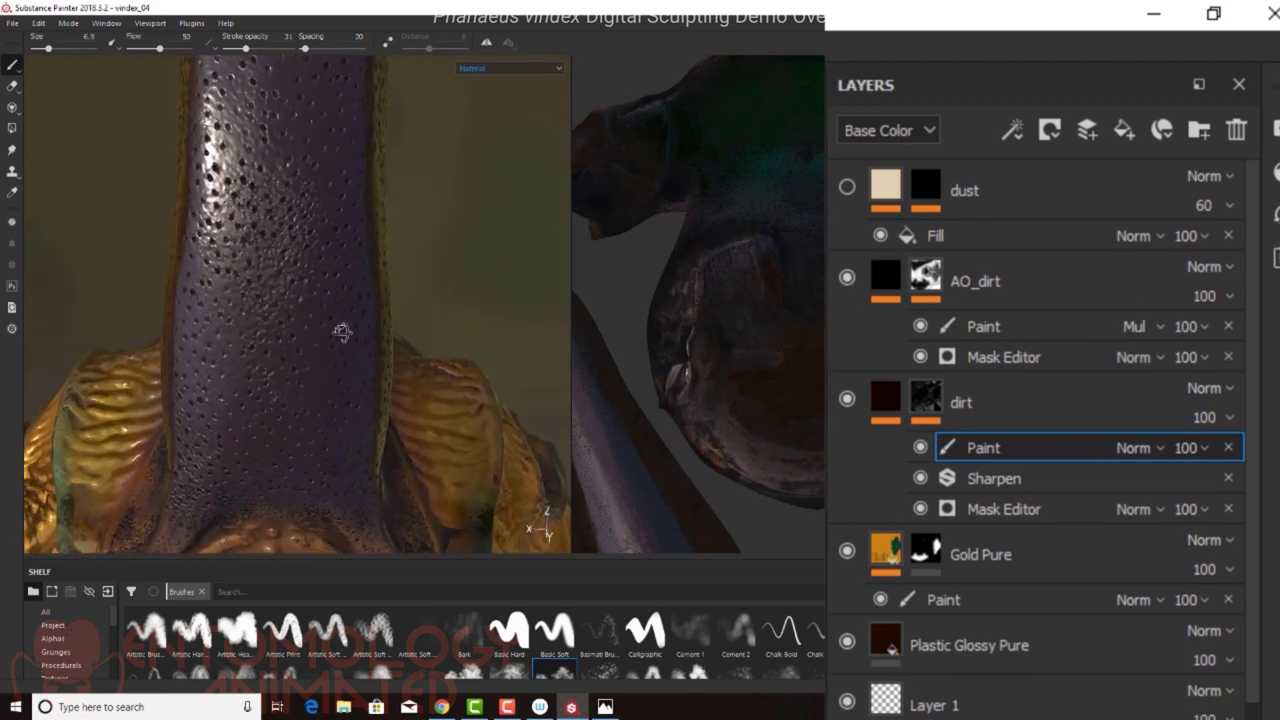
pyautogui.keyDown('alt'); pyautogui.moveTo(343, 331); pyautogui.dragTo(357, 266); pyautogui.keyUp('alt')
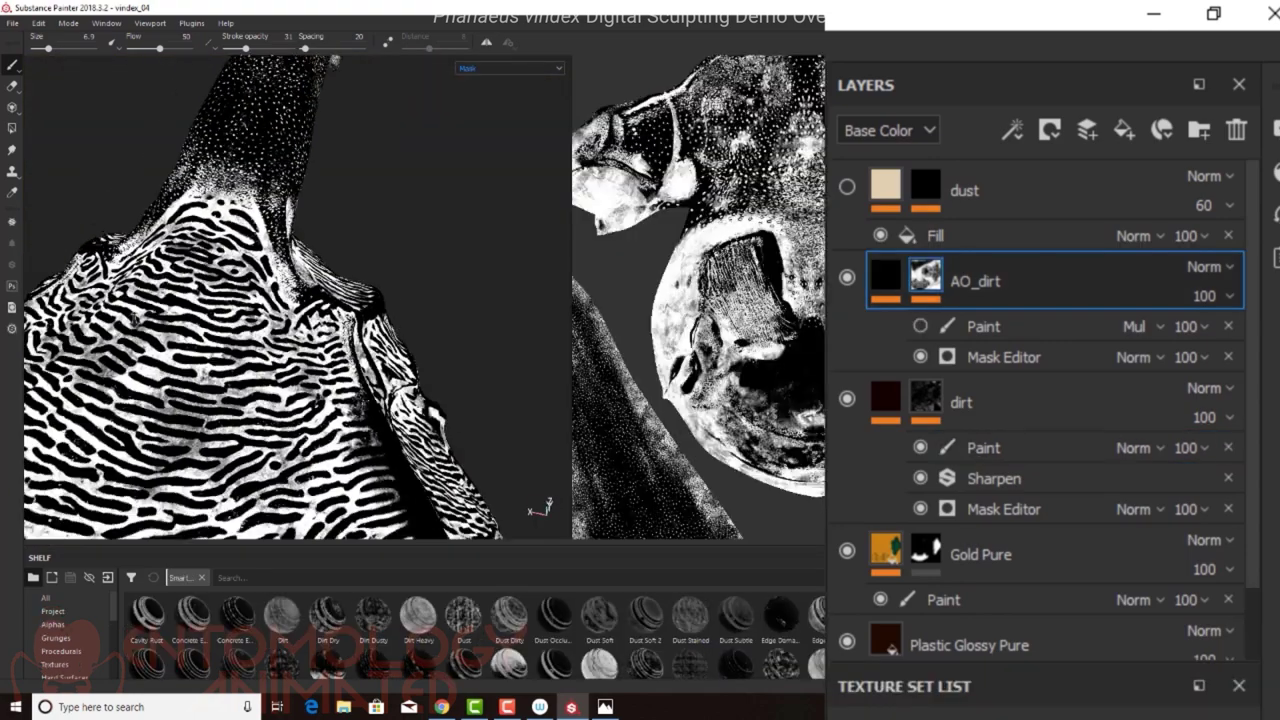
# Step: Check the AO dirt on the head and horn in Material display and turn the AO_dirt mask's Paint effect back on
pyautogui.keyDown('alt'); pyautogui.moveTo(316, 400); pyautogui.dragTo(385, 385); pyautogui.keyUp('alt')
pyautogui.keyDown('alt'); pyautogui.moveTo(385, 385); pyautogui.dragTo(494, 362, button='right'); pyautogui.keyUp('alt')
pyautogui.click(489, 69)
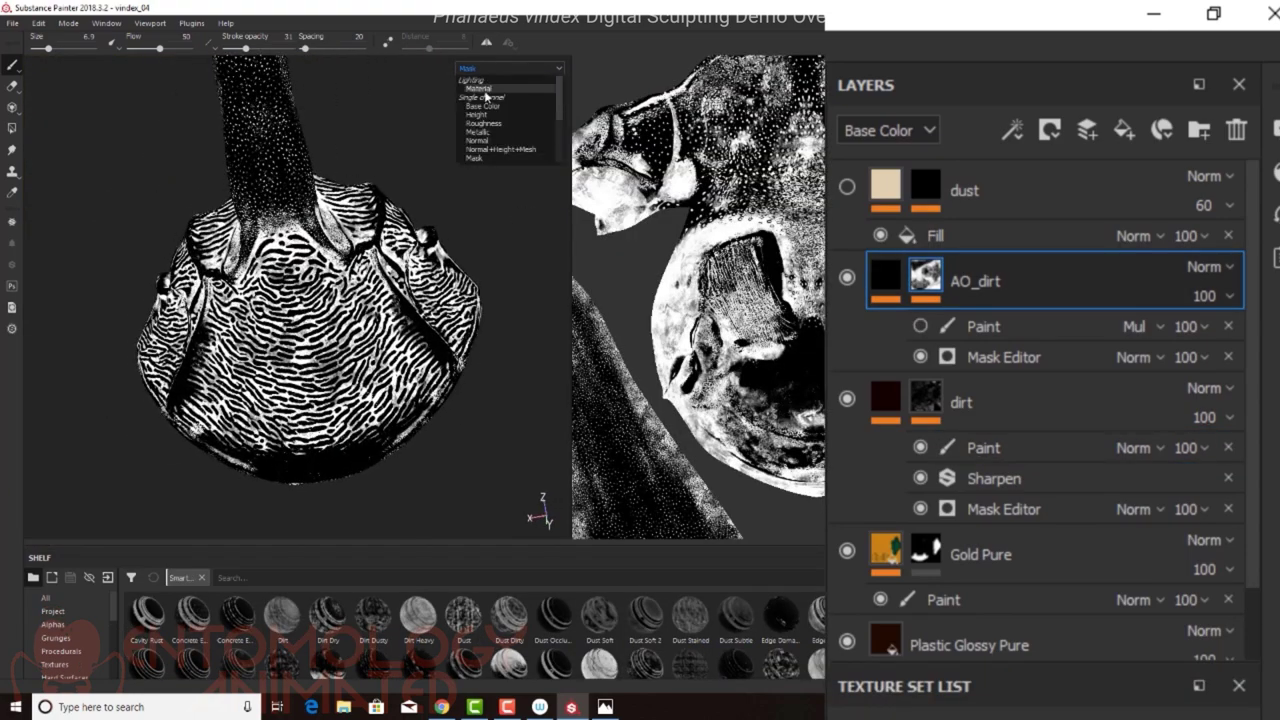
pyautogui.click(485, 86)
pyautogui.keyDown('alt'); pyautogui.moveTo(548, 163); pyautogui.dragTo(822, 450, button='right'); pyautogui.keyUp('alt')
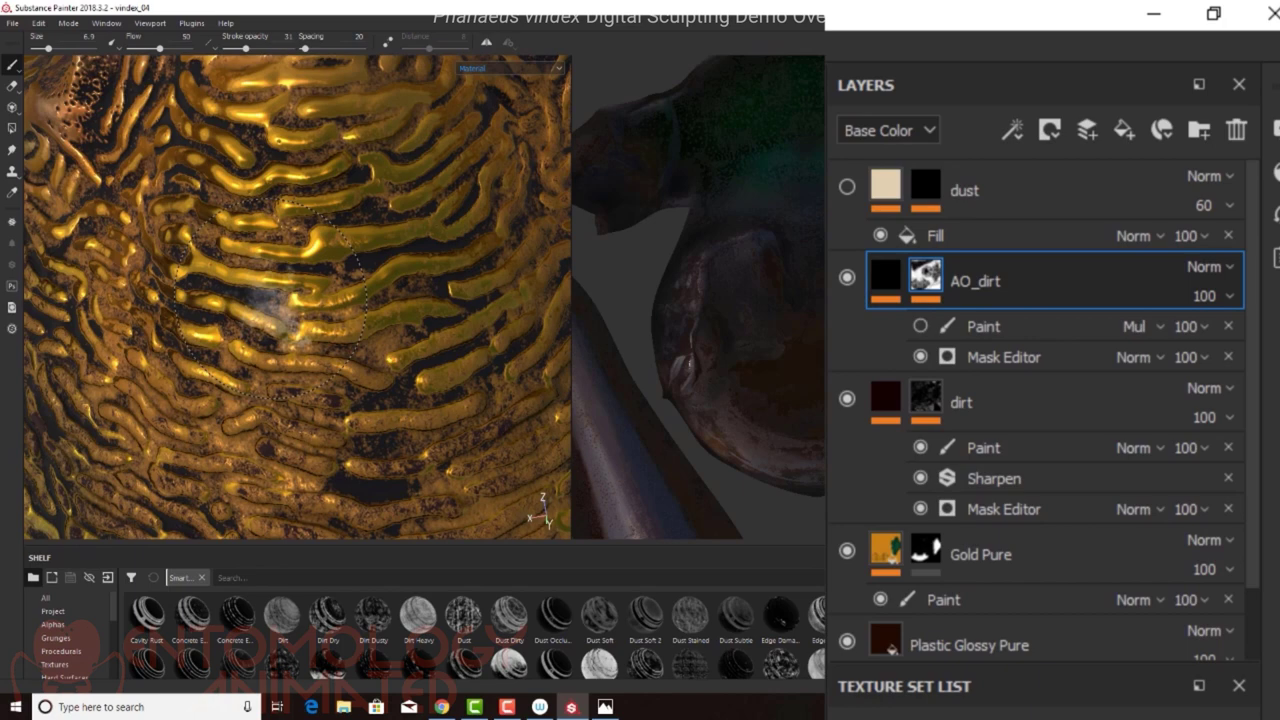
pyautogui.scroll(-6, 275, 340)
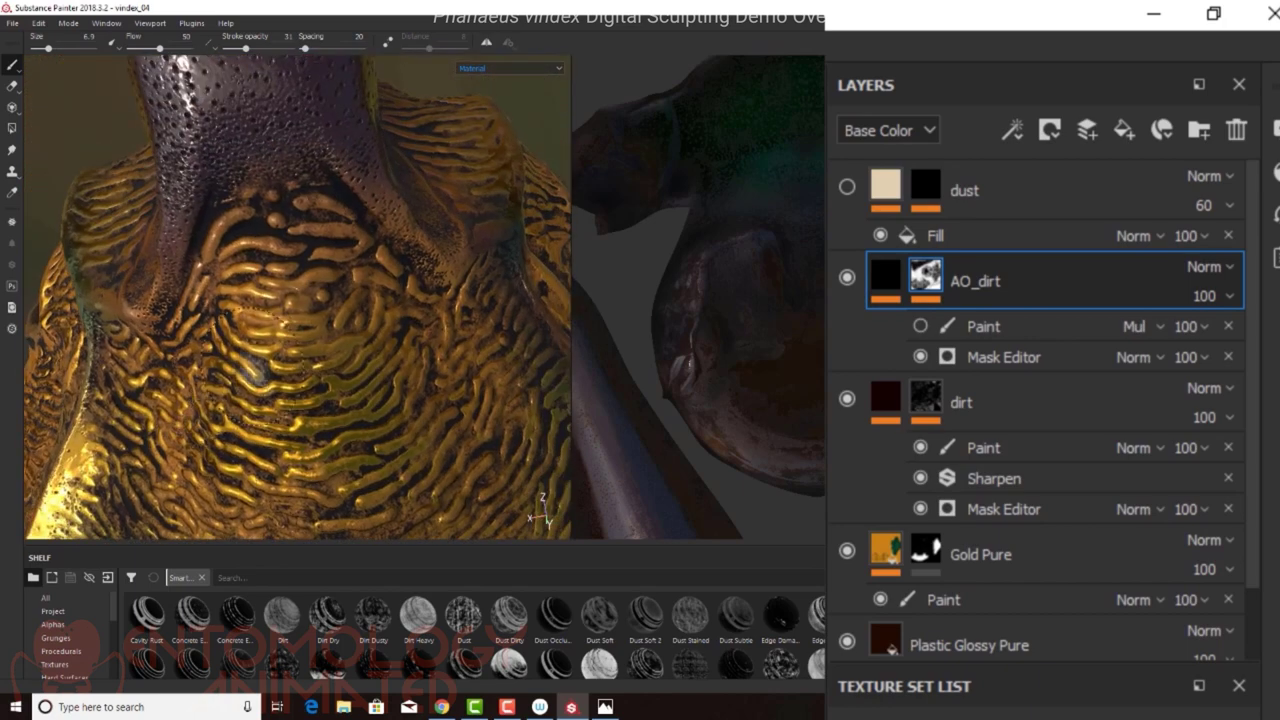
pyautogui.keyDown('alt'); pyautogui.moveTo(273, 355); pyautogui.dragTo(265, 303); pyautogui.keyUp('alt')
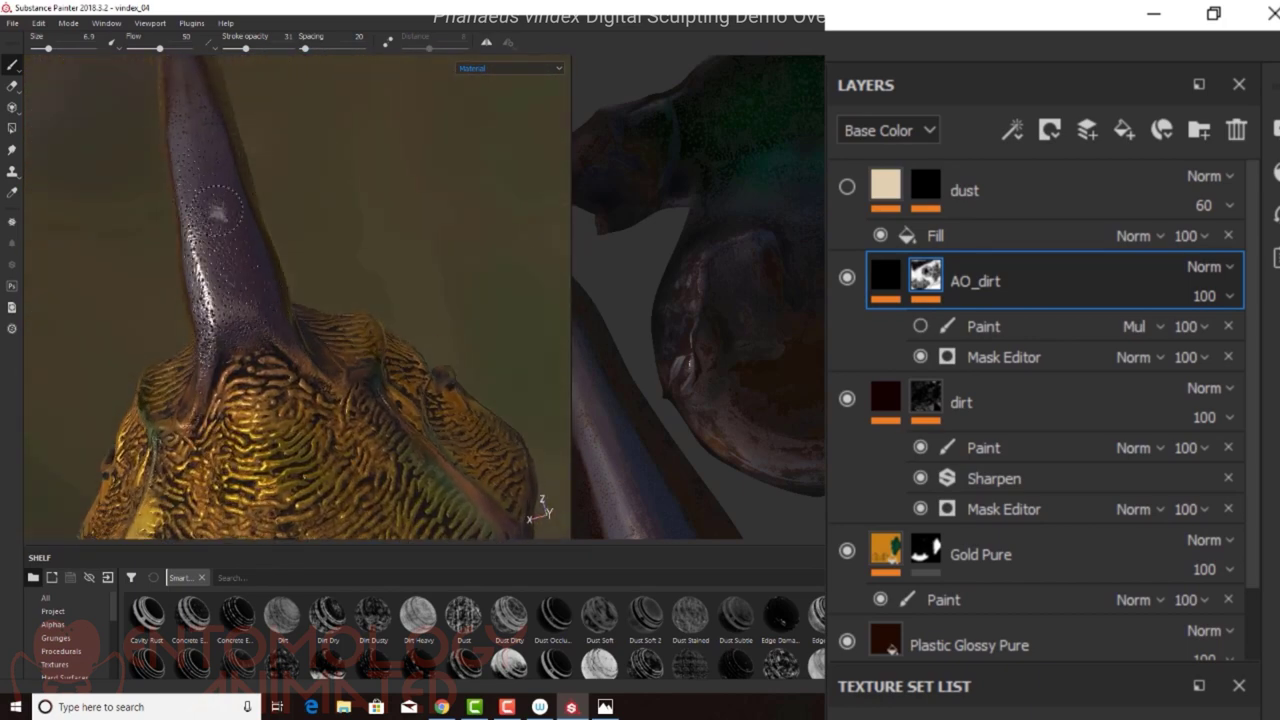
pyautogui.click(1029, 337)
pyautogui.click(918, 328)
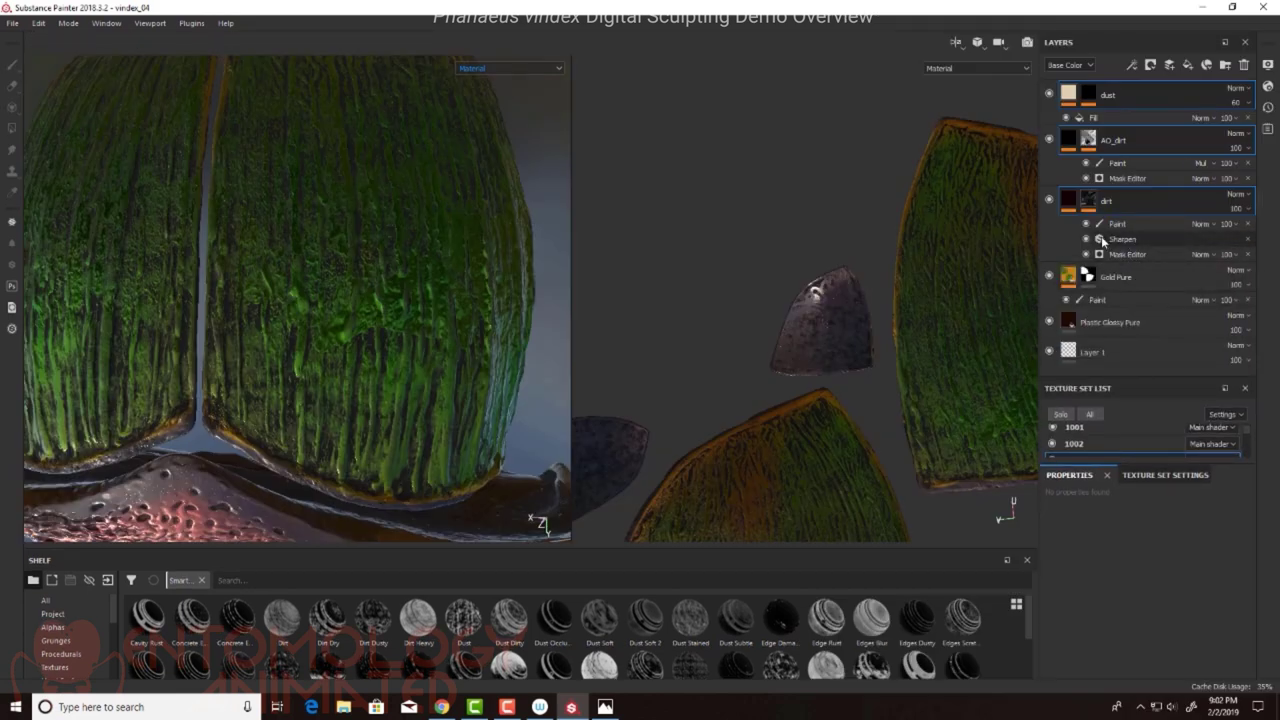
# Step: Review the mesh maps assigned to texture set 1003 in the texture set settings
pyautogui.click(1165, 475)
pyautogui.scroll(-3, 1106, 592)
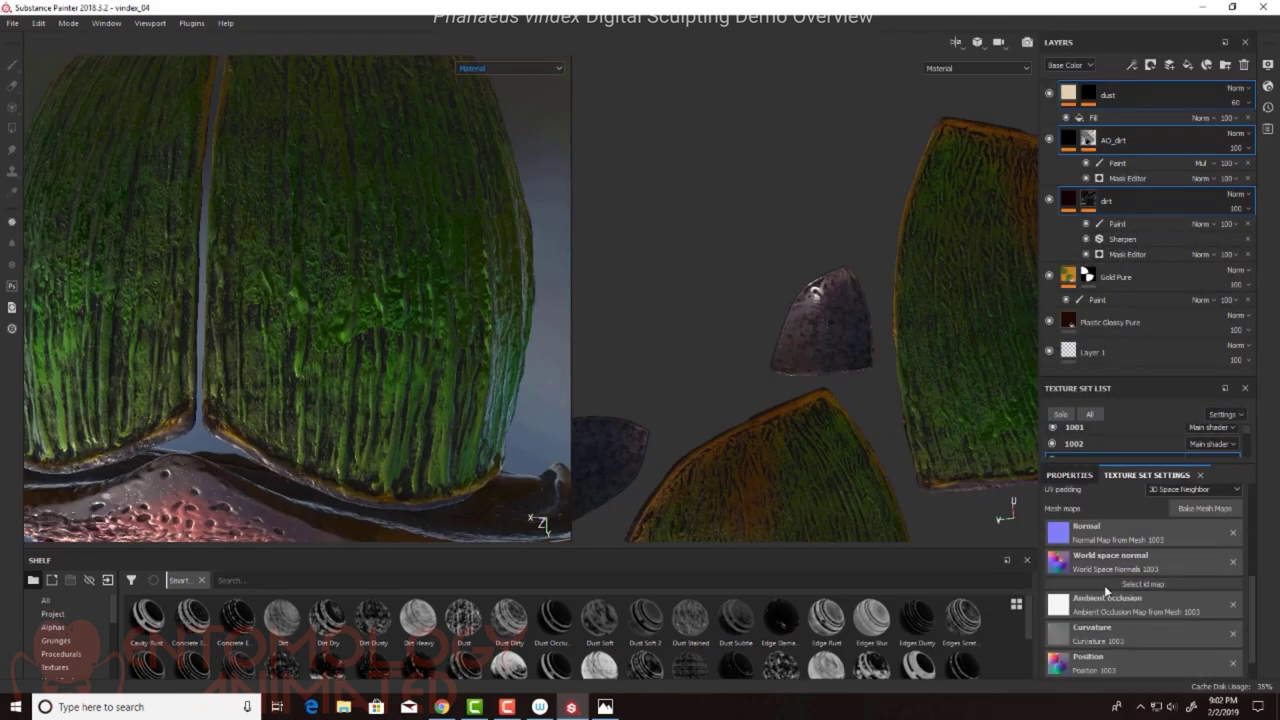
pyautogui.scroll(-2, 1120, 627)
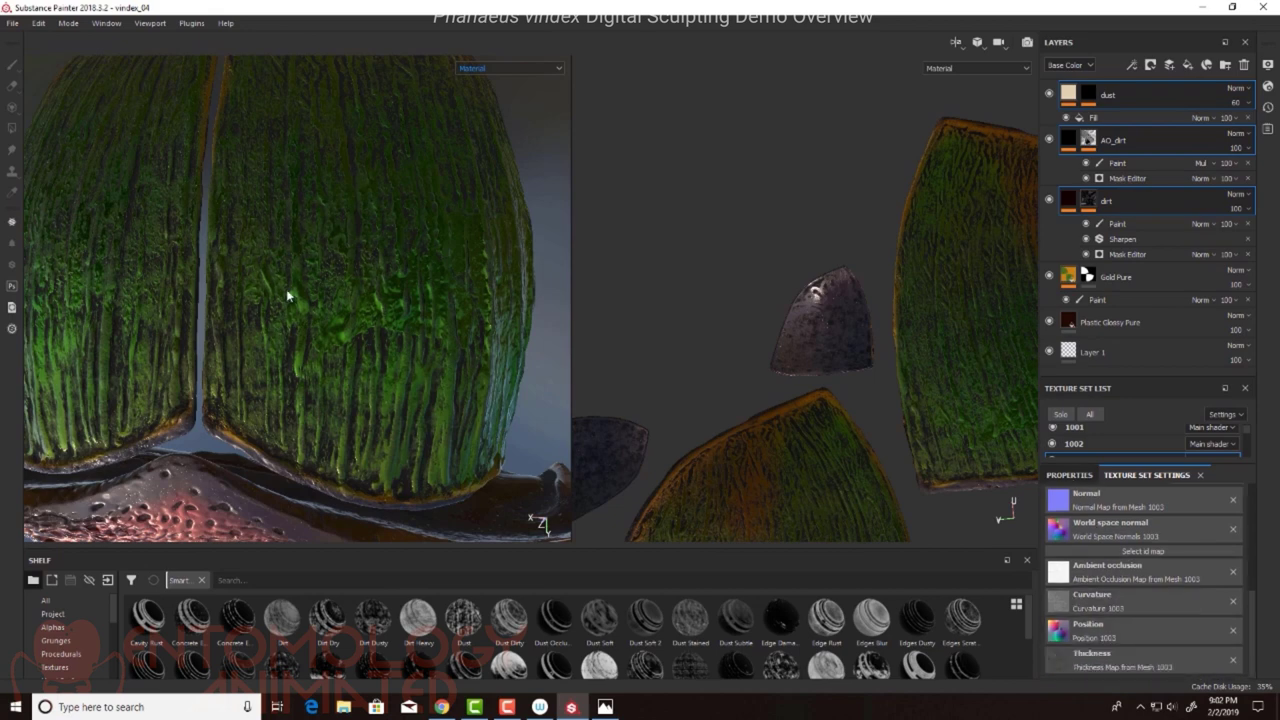
# Step: Remove the Paint effects from the dirt and AO_dirt layer masks
pyautogui.click(1152, 223)
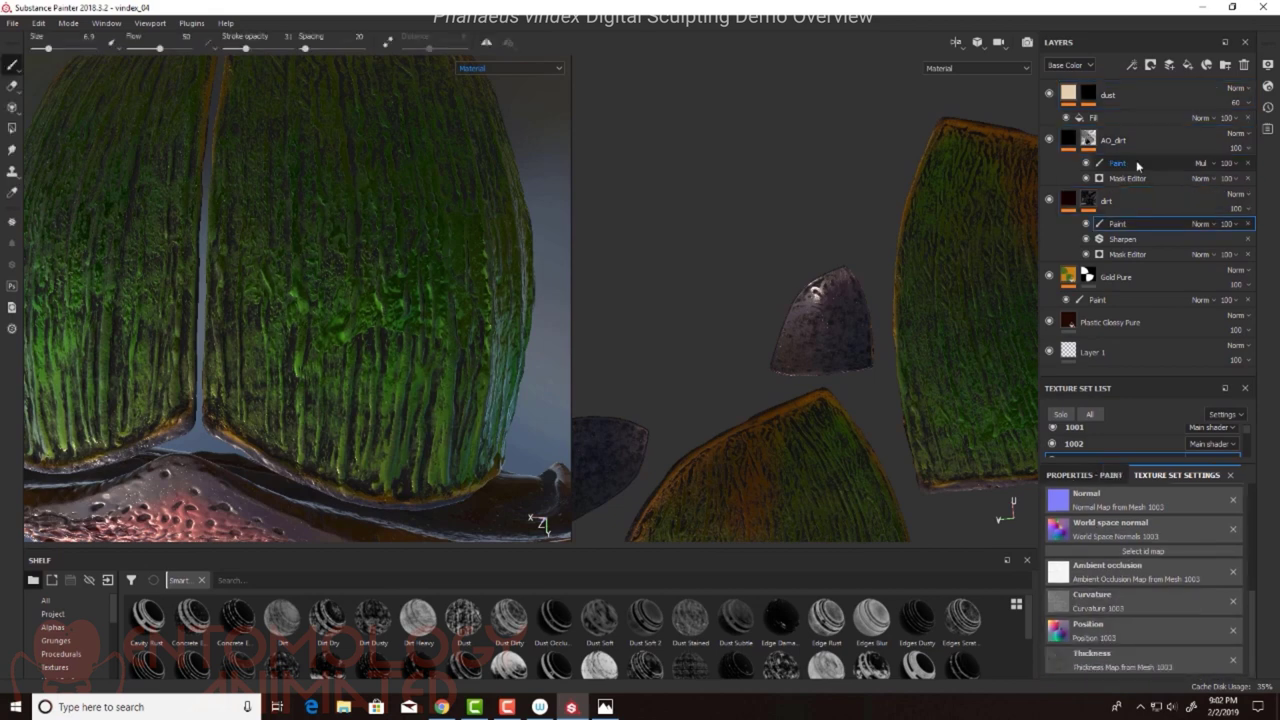
pyautogui.rightClick(1147, 223)
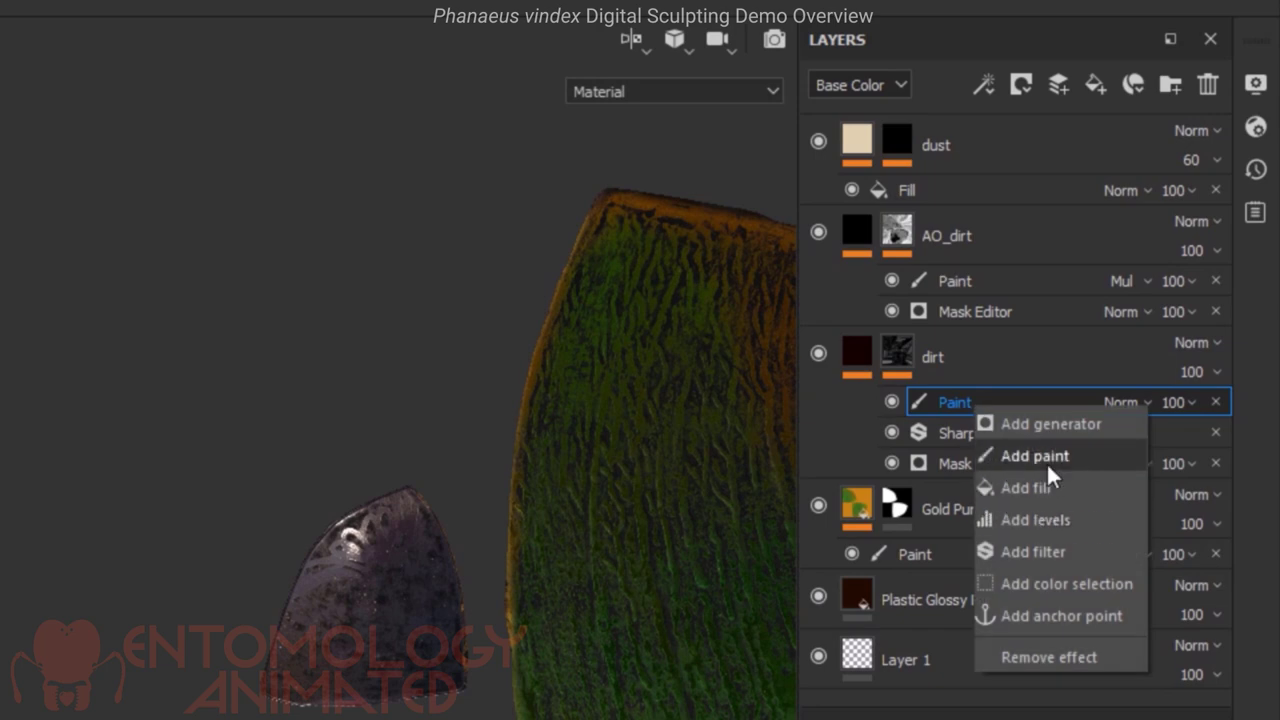
pyautogui.click(1060, 658)
pyautogui.rightClick(986, 283)
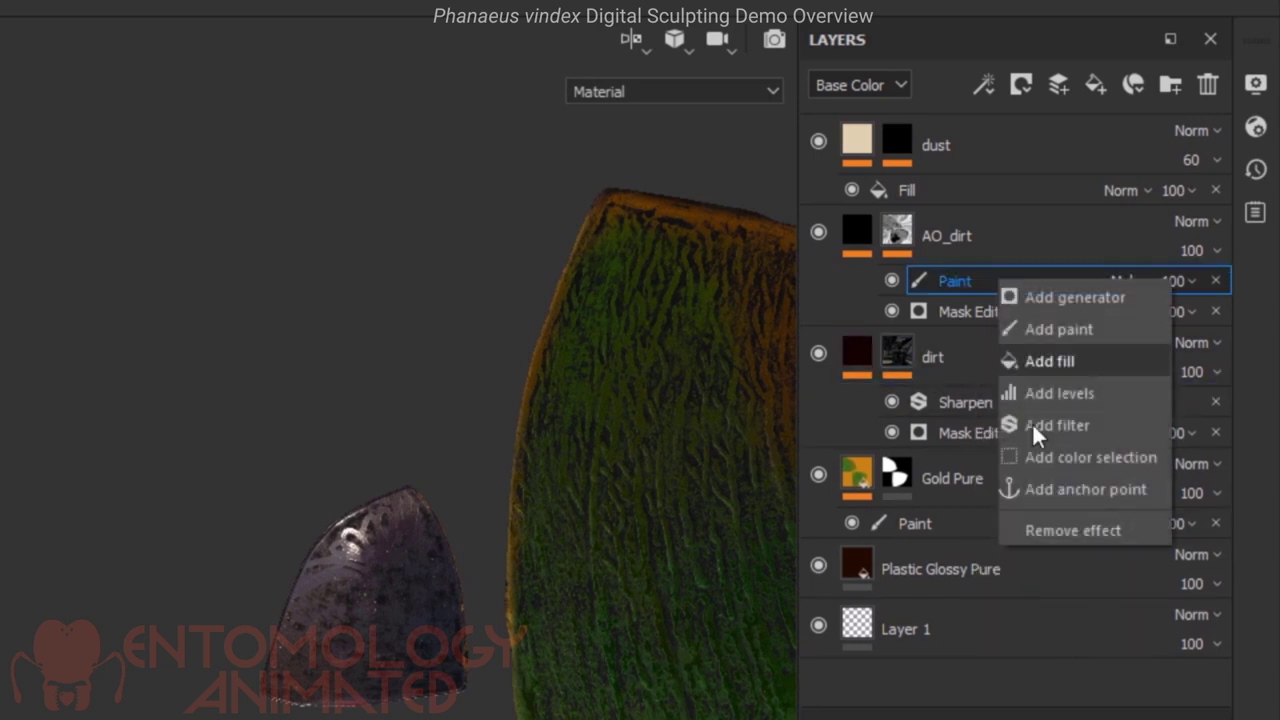
pyautogui.click(1045, 530)
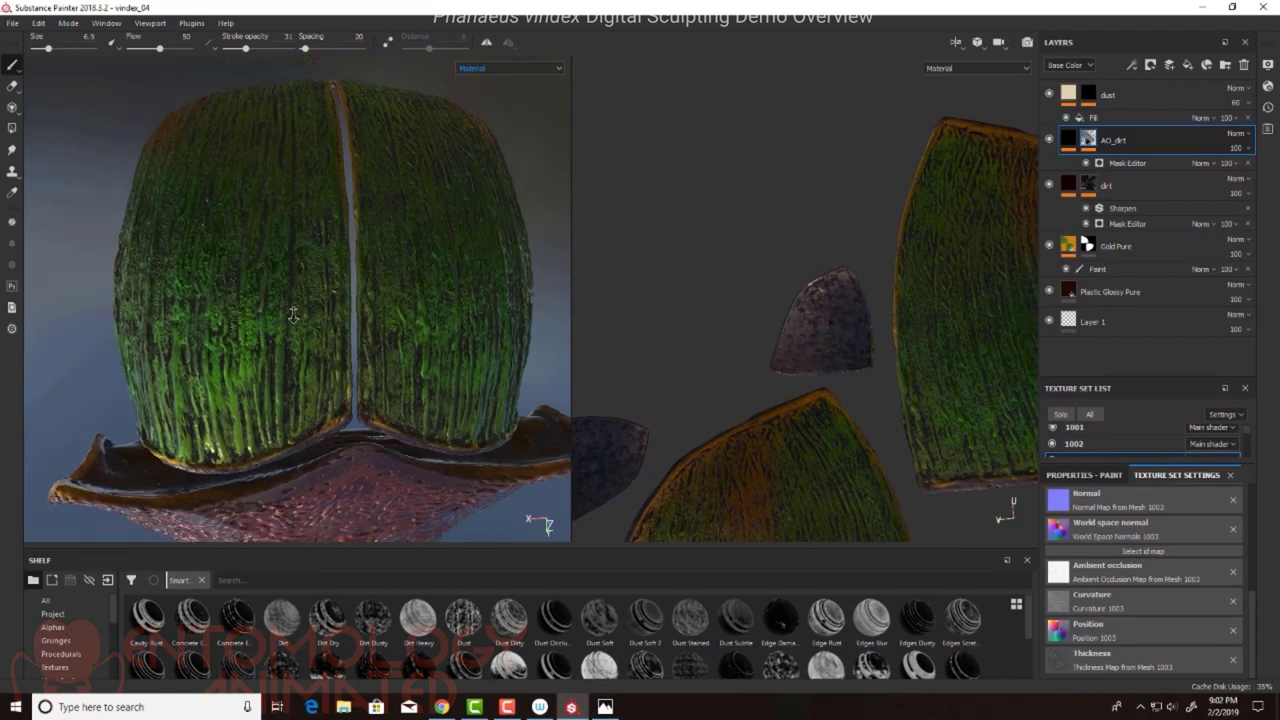
# Step: Show the elytra in Base Color display and isolate the dirt layer by hiding the AO_dirt and dust layers
pyautogui.keyDown('alt'); pyautogui.moveTo(293, 314); pyautogui.dragTo(420, 200); pyautogui.keyUp('alt')
pyautogui.click(505, 68)
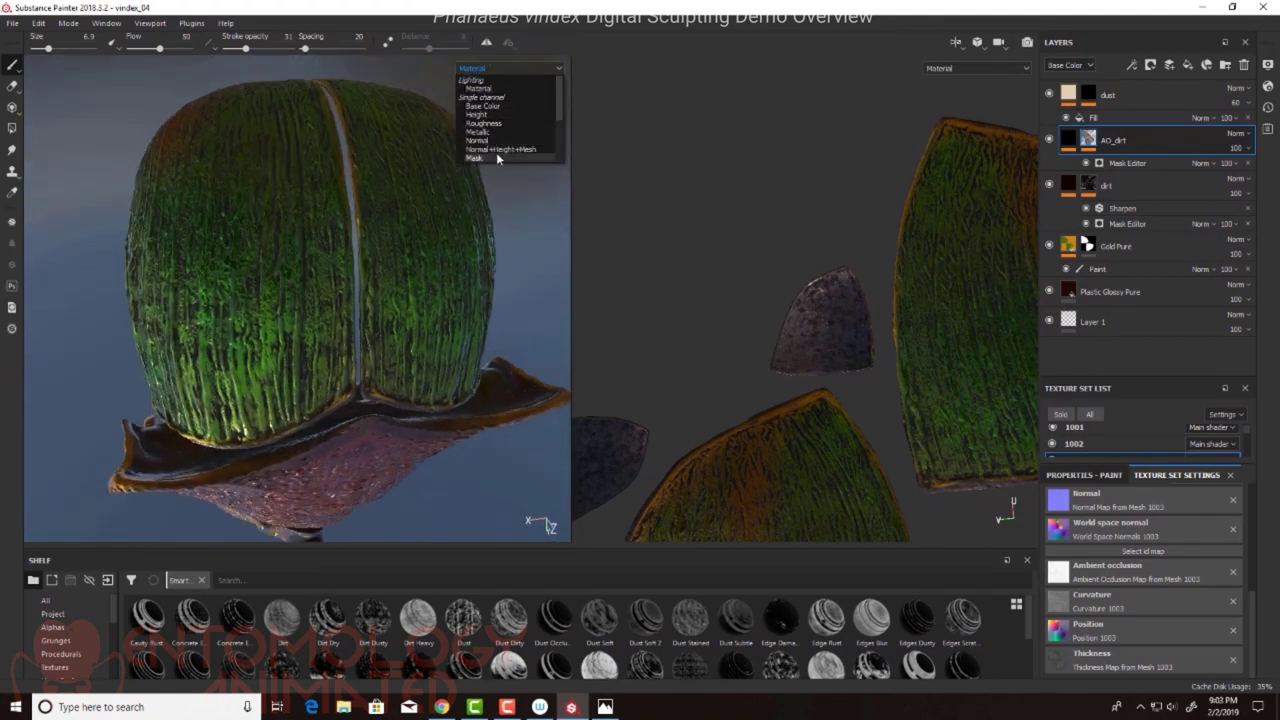
pyautogui.click(483, 105)
pyautogui.scroll(3, 300, 300)
pyautogui.moveTo(387, 298)
pyautogui.keyDown('alt'); pyautogui.mouseDown()
pyautogui.moveTo(440, 350)
pyautogui.moveTo(410, 370)
pyautogui.moveTo(390, 305)
pyautogui.moveTo(405, 288)
pyautogui.mouseUp(); pyautogui.keyUp('alt')
pyautogui.click(1049, 140)
pyautogui.click(1049, 93)
pyautogui.click(1145, 183)
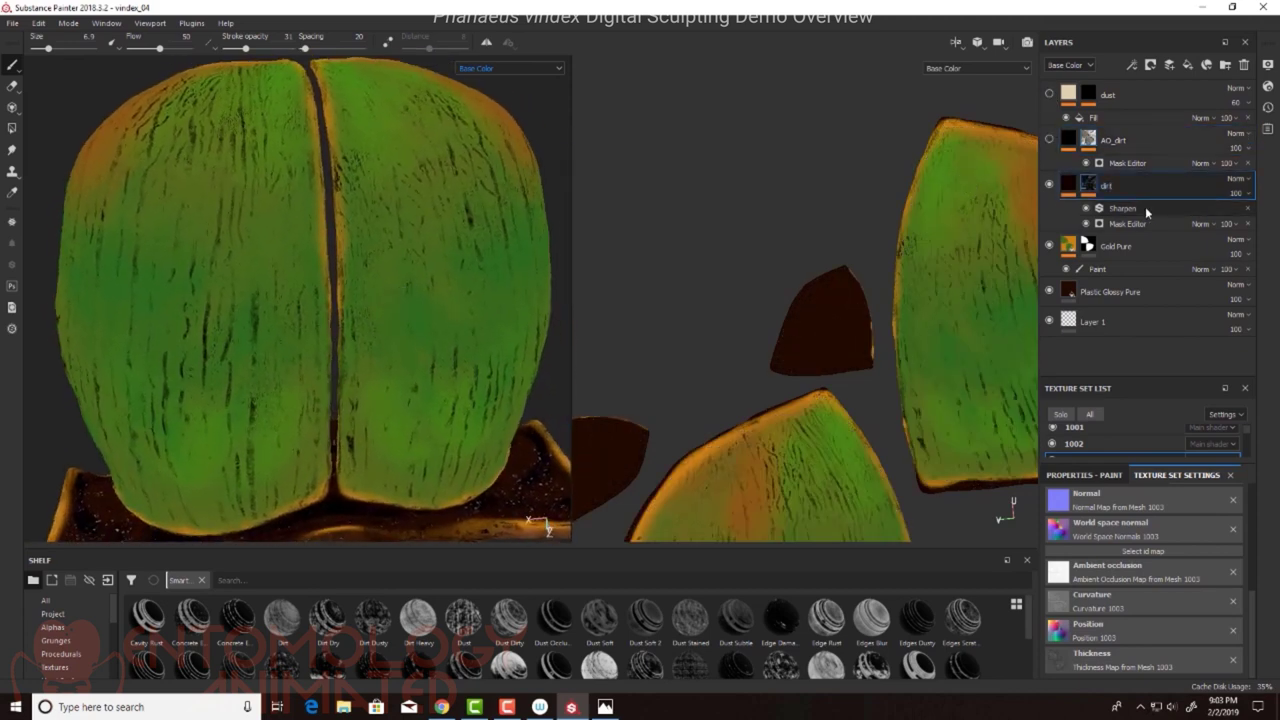
# Step: Hide the dirt layer and show the AO_dirt layer to compare its effect on the elytra
pyautogui.click(1153, 210)
pyautogui.click(1049, 183)
pyautogui.click(1049, 140)
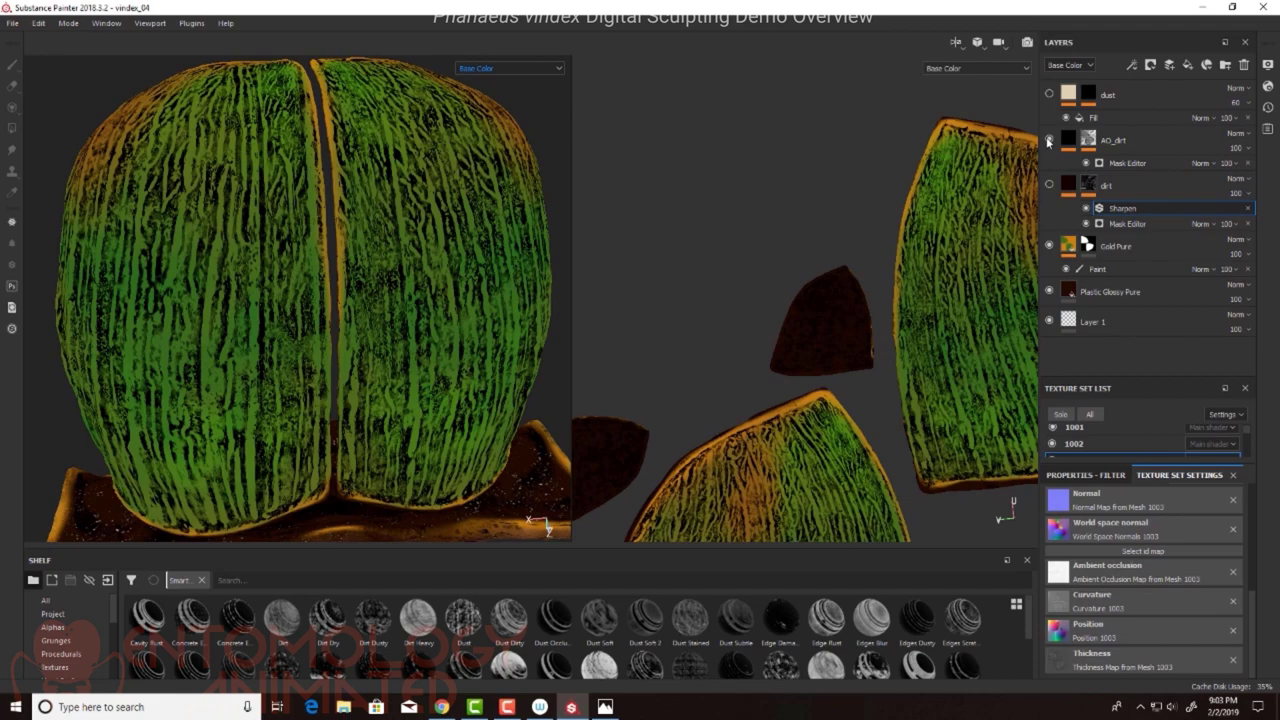
pyautogui.click(1141, 147)
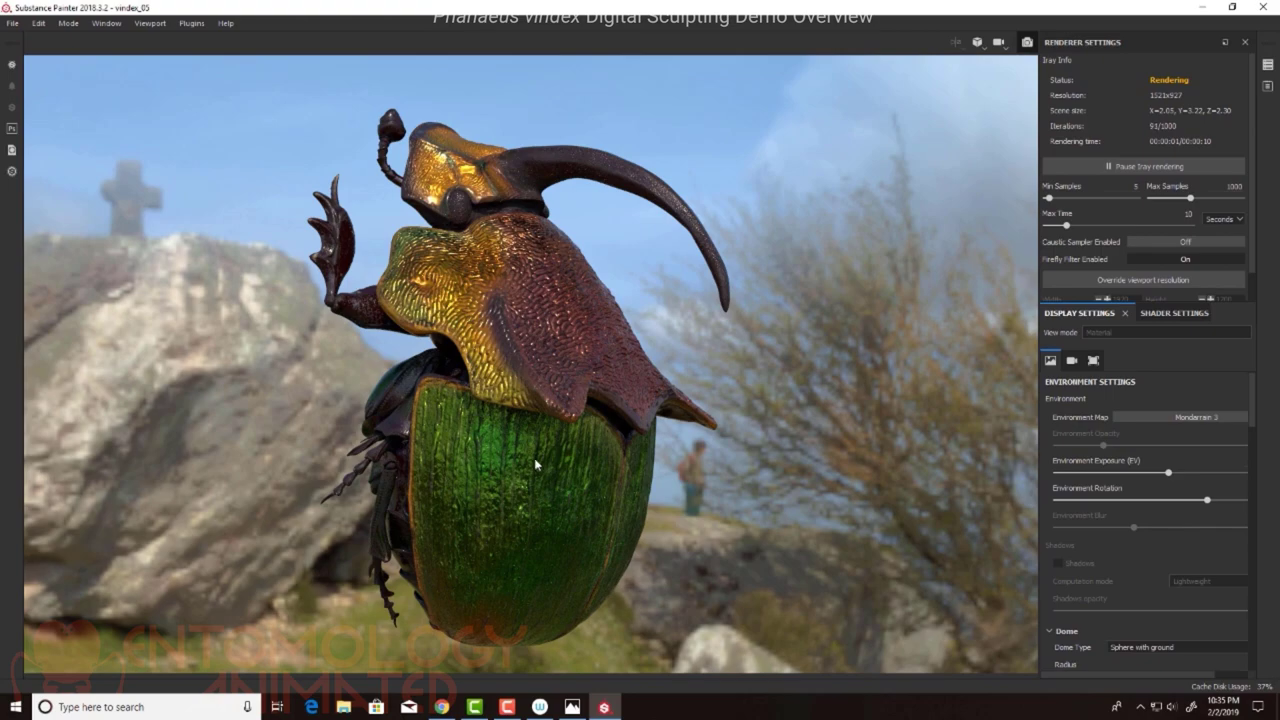
# Step: Examine the Iray-rendered beetle up close, covering the elytra, head, horn and pronotum surface detail
pyautogui.keyDown('alt'); pyautogui.moveTo(489, 395); pyautogui.dragTo(820, 390); pyautogui.keyUp('alt')
pyautogui.keyDown('alt'); pyautogui.moveTo(470, 322); pyautogui.dragTo(632, 497); pyautogui.keyUp('alt')
pyautogui.keyDown('alt'); pyautogui.moveTo(632, 497); pyautogui.dragTo(835, 550, button='right'); pyautogui.keyUp('alt')
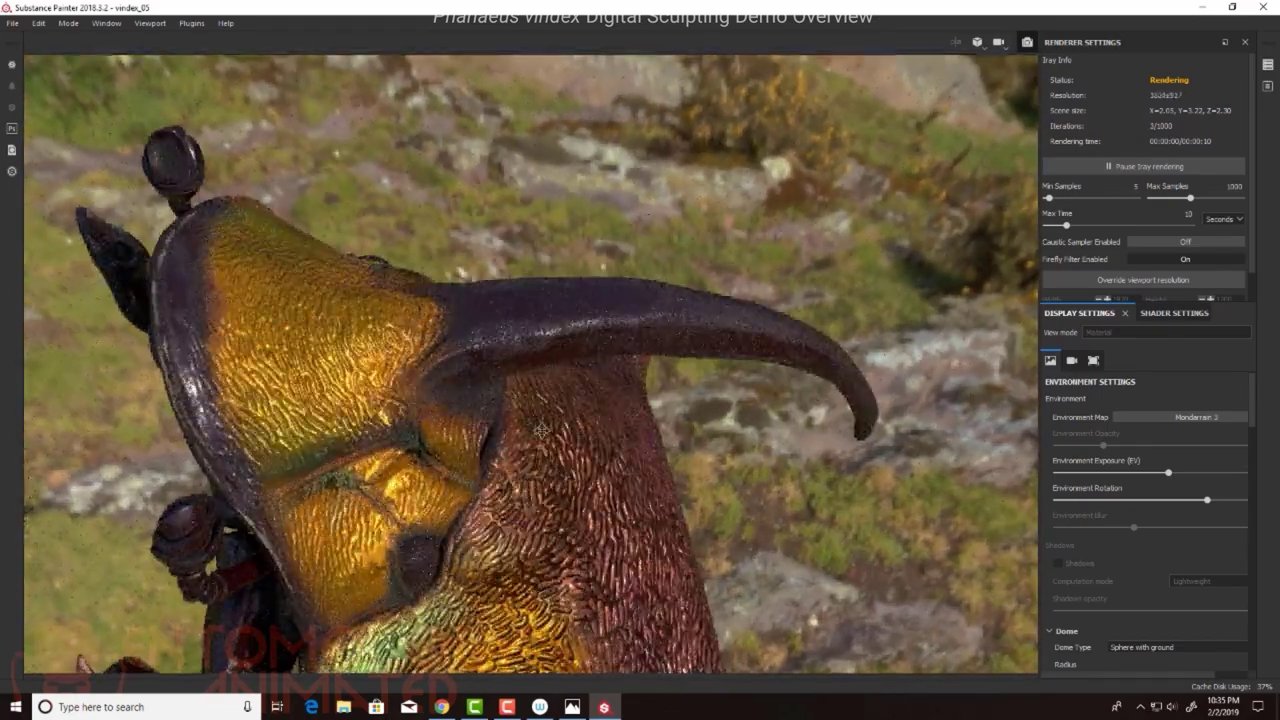
pyautogui.keyDown('alt'); pyautogui.moveTo(489, 525); pyautogui.dragTo(521, 438, button='middle'); pyautogui.keyUp('alt')
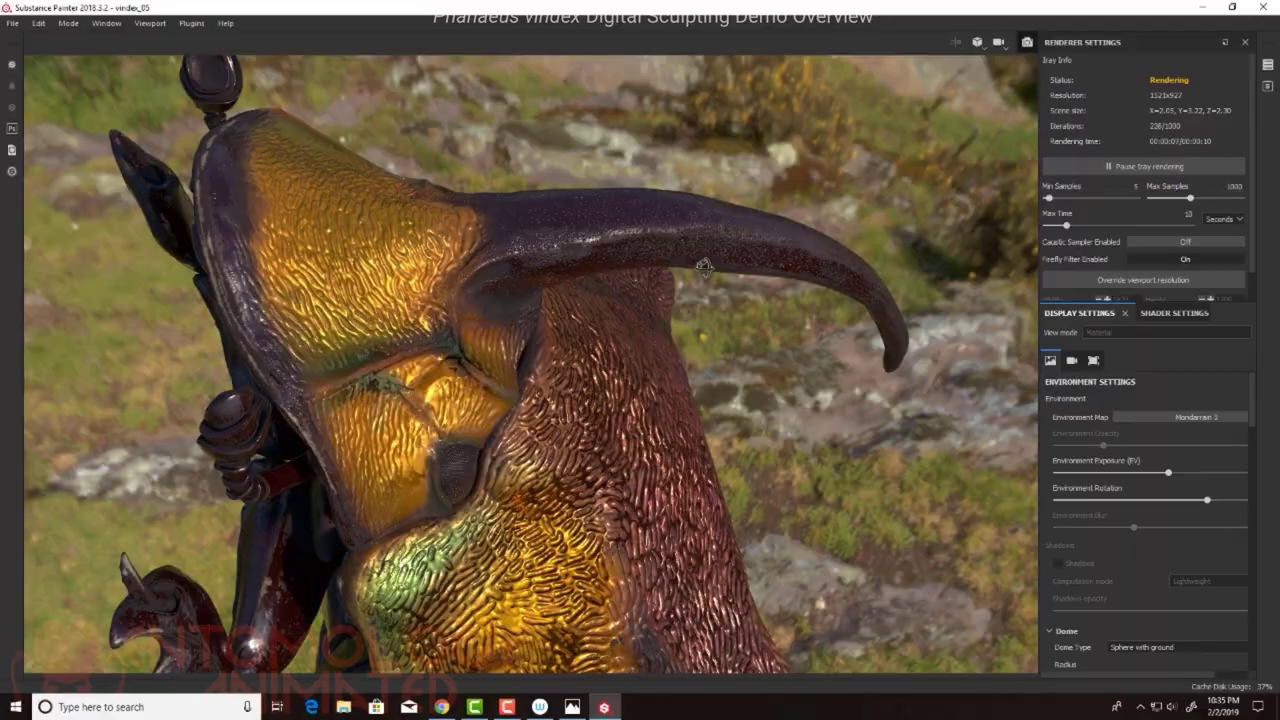
pyautogui.keyDown('alt'); pyautogui.moveTo(671, 273); pyautogui.dragTo(600, 437); pyautogui.keyUp('alt')
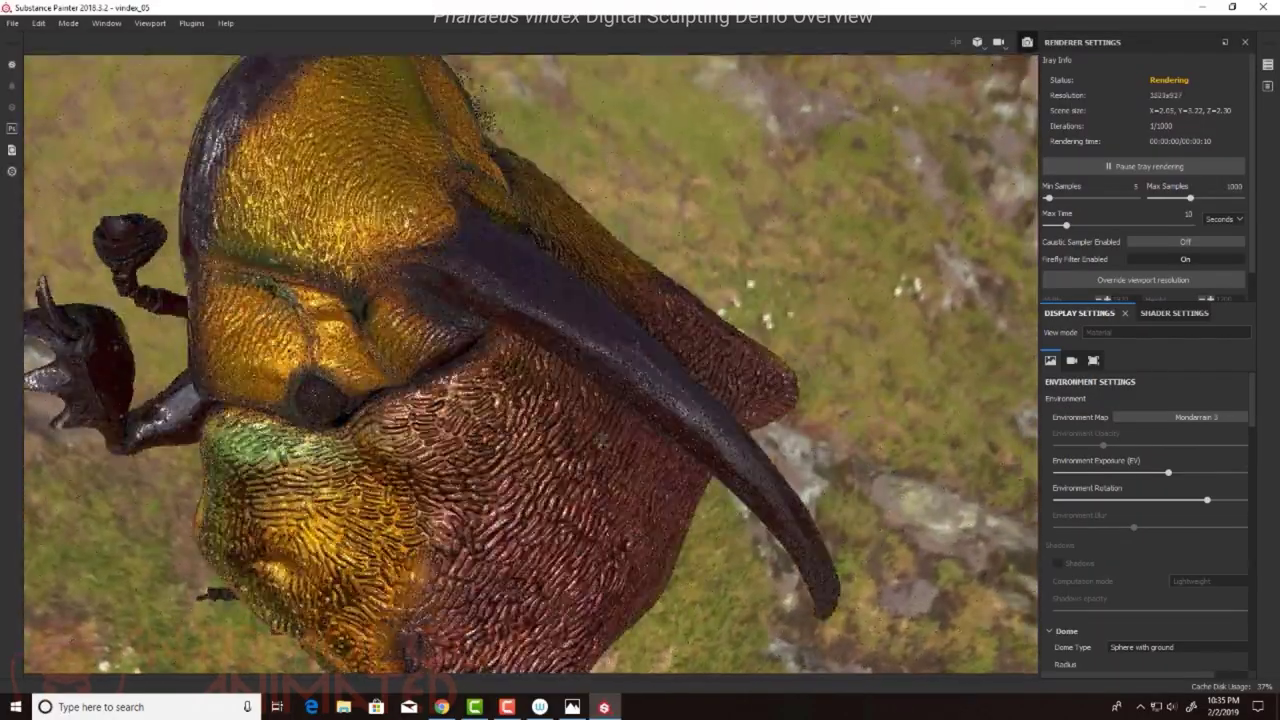
pyautogui.keyDown('alt'); pyautogui.moveTo(600, 437); pyautogui.dragTo(519, 337, button='right'); pyautogui.keyUp('alt')
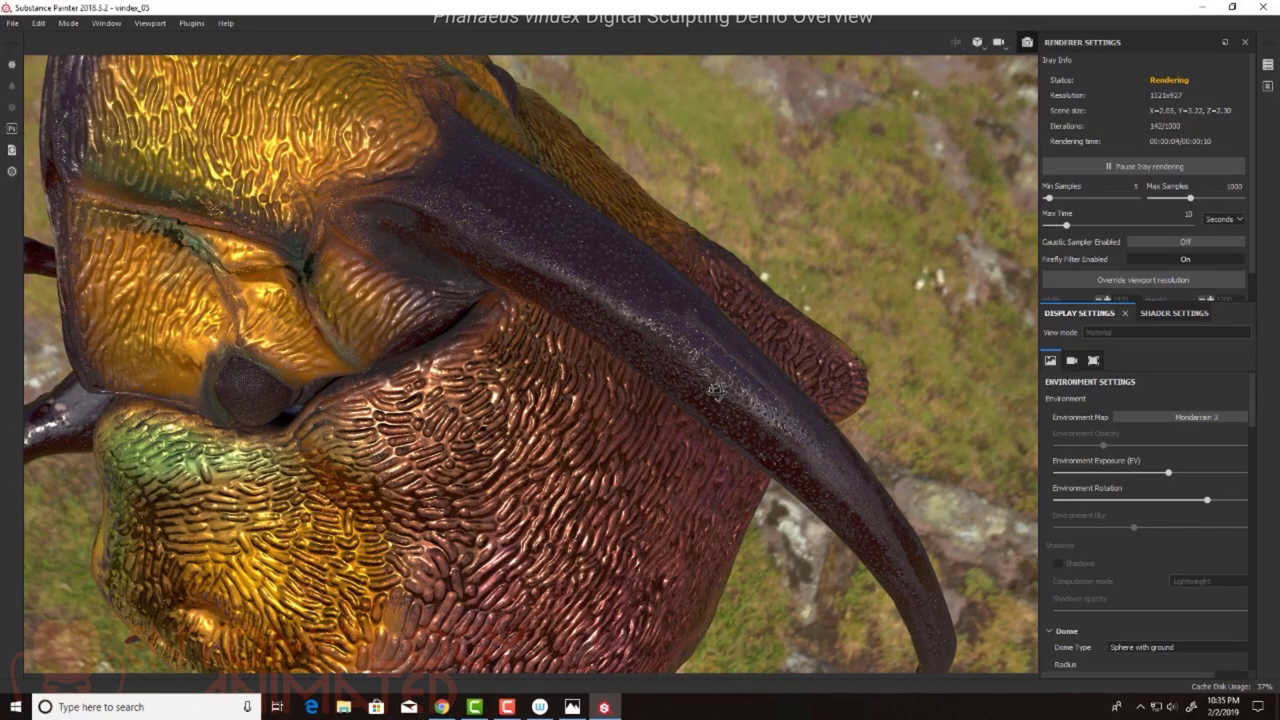
pyautogui.keyDown('alt'); pyautogui.moveTo(716, 391); pyautogui.dragTo(715, 360); pyautogui.keyUp('alt')
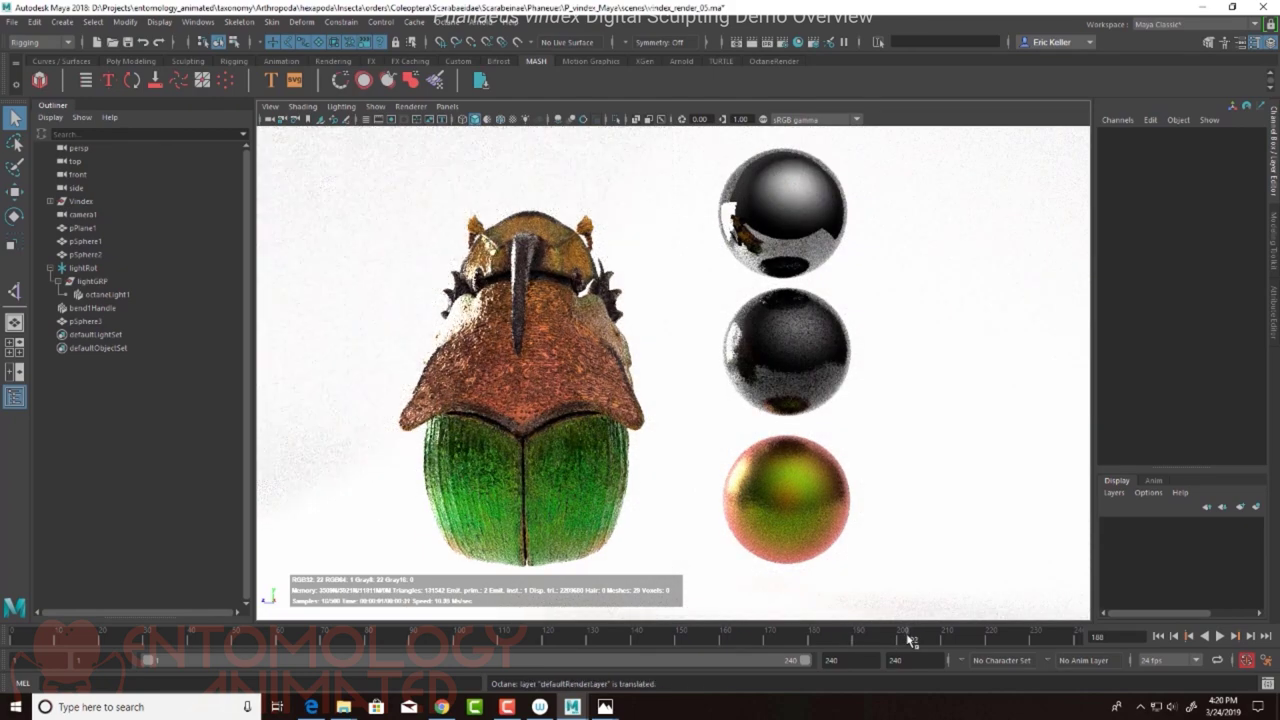
# Step: Switch to the Maya render scene, set the current frame to 196 and unhide the pPlane1 plane
pyautogui.click(910, 638)
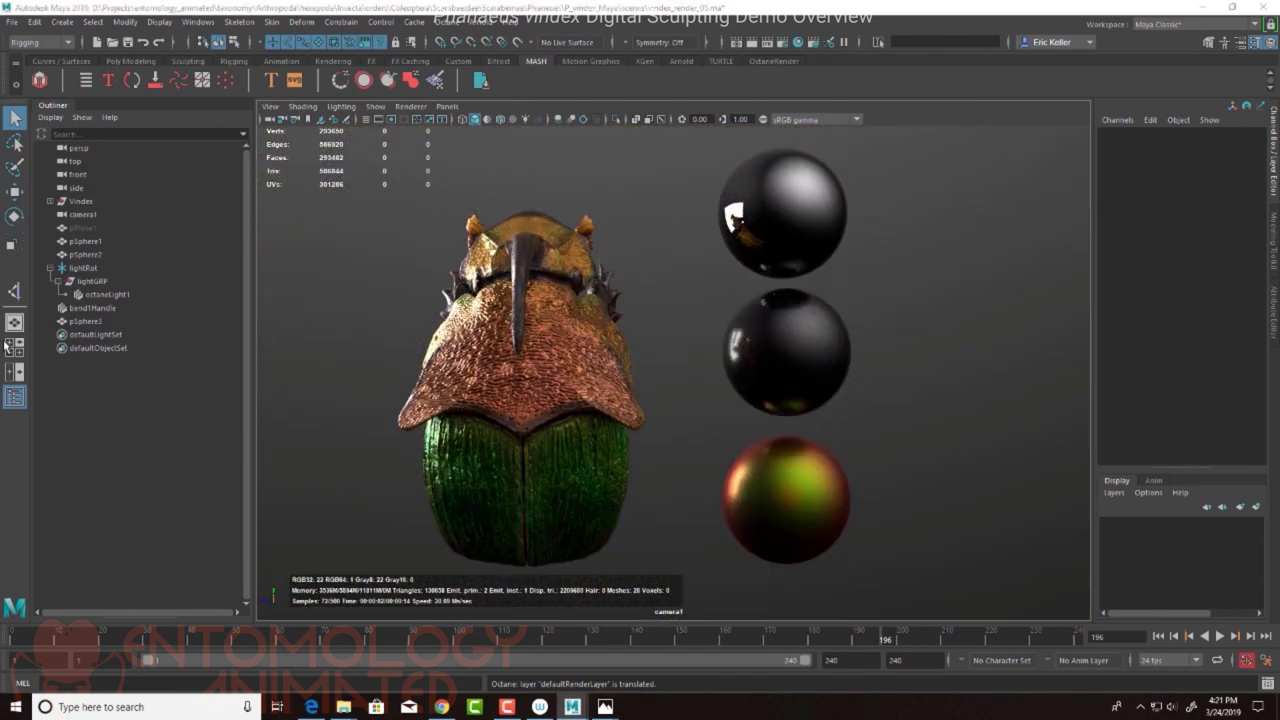
pyautogui.click(74, 229)
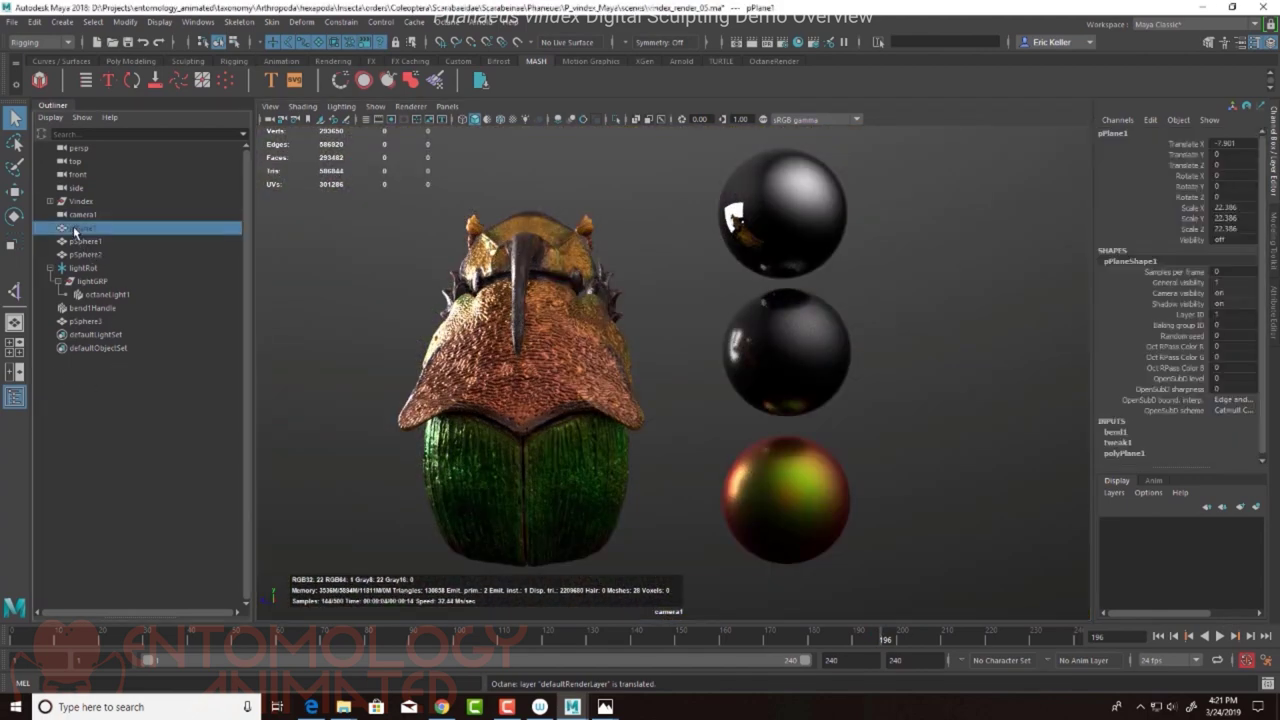
pyautogui.hotkey('shift', 'h')
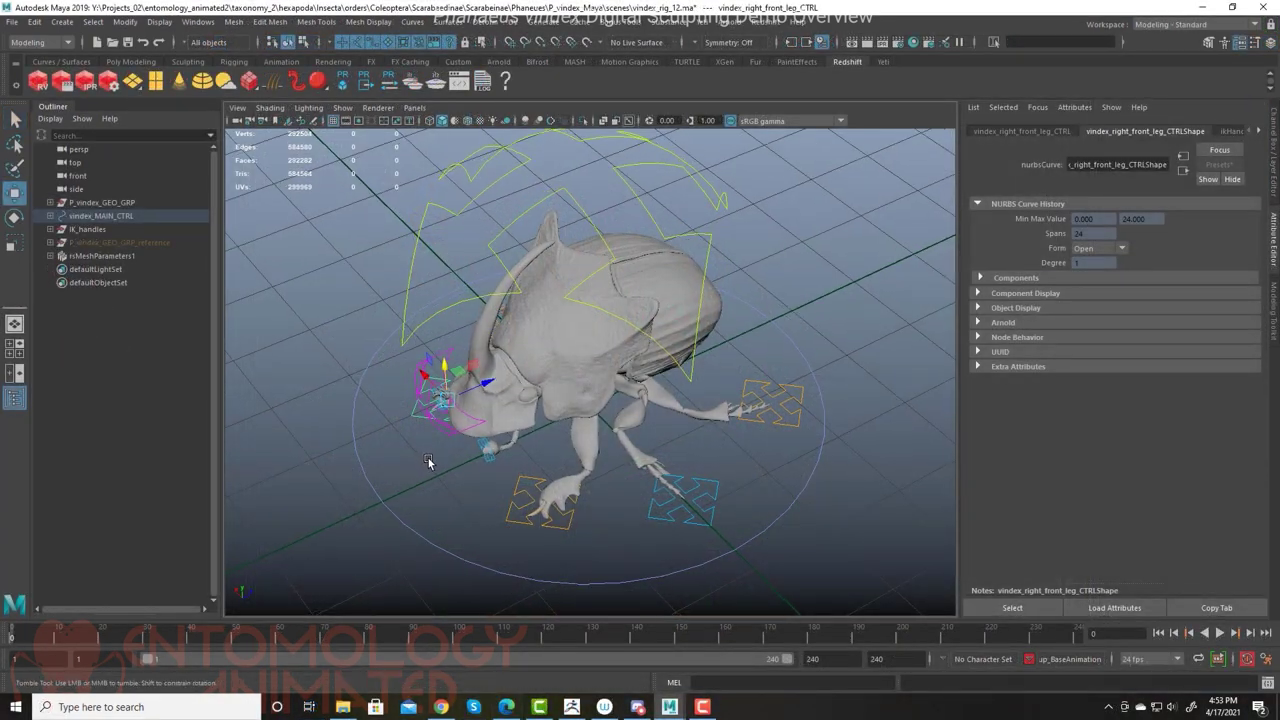
# Step: Display the skeleton joints over the rigged beetle in the viewport
pyautogui.moveTo(428, 461)
pyautogui.keyDown('alt'); pyautogui.mouseDown()
pyautogui.moveTo(576, 469)
pyautogui.moveTo(389, 449)
pyautogui.moveTo(452, 447)
pyautogui.moveTo(397, 454)
pyautogui.moveTo(406, 475)
pyautogui.moveTo(425, 463)
pyautogui.mouseUp(); pyautogui.keyUp('alt')
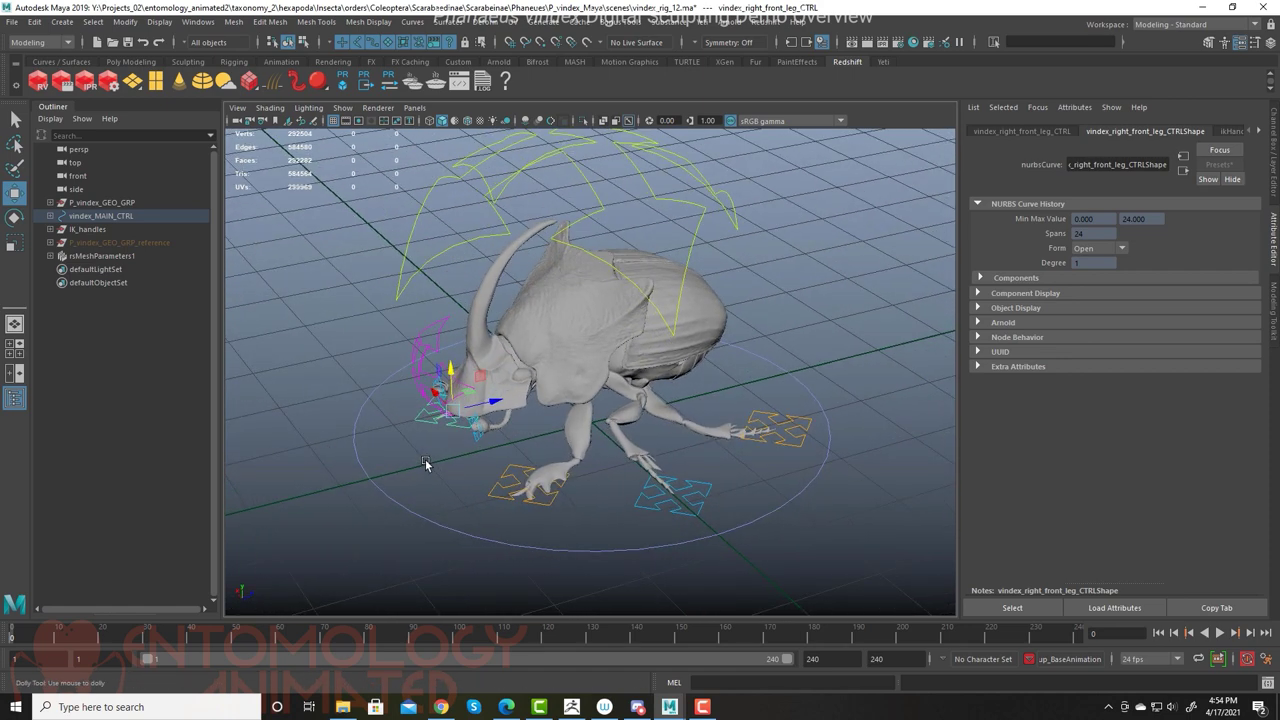
pyautogui.keyDown('alt'); pyautogui.moveTo(425, 463); pyautogui.dragTo(527, 479, button='right'); pyautogui.keyUp('alt')
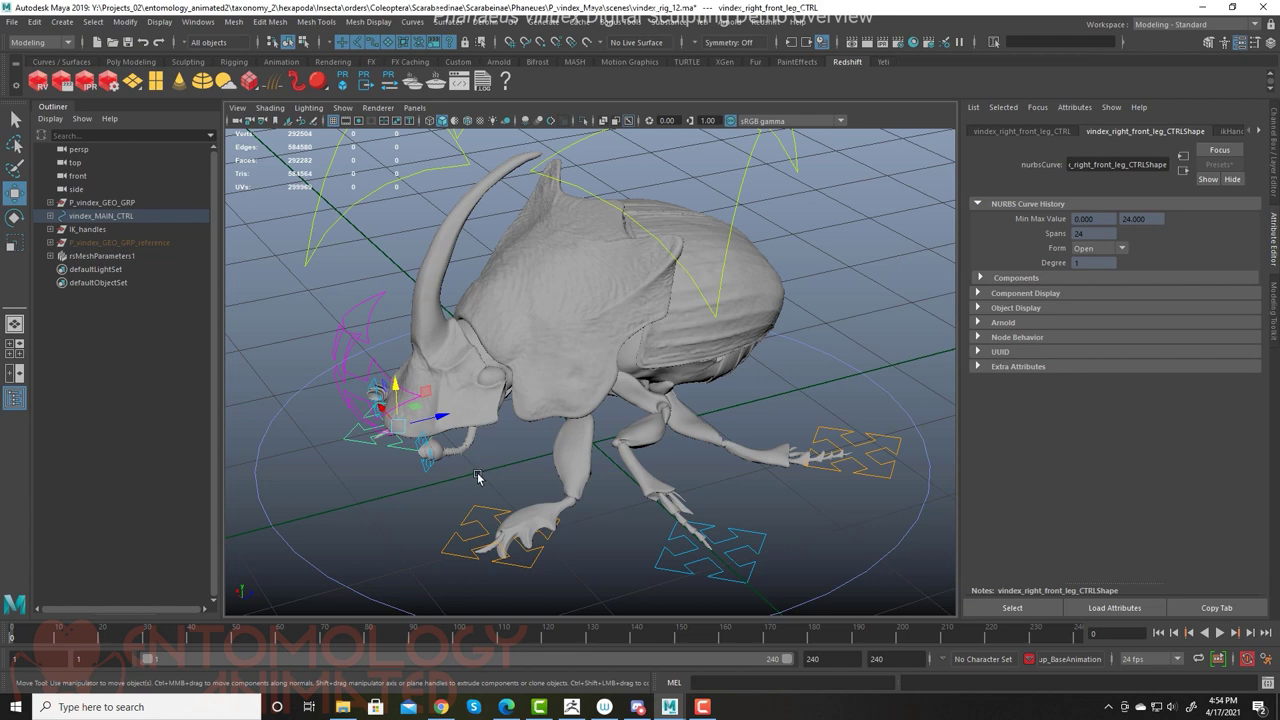
pyautogui.keyDown('alt'); pyautogui.moveTo(485, 487); pyautogui.dragTo(482, 476); pyautogui.keyUp('alt')
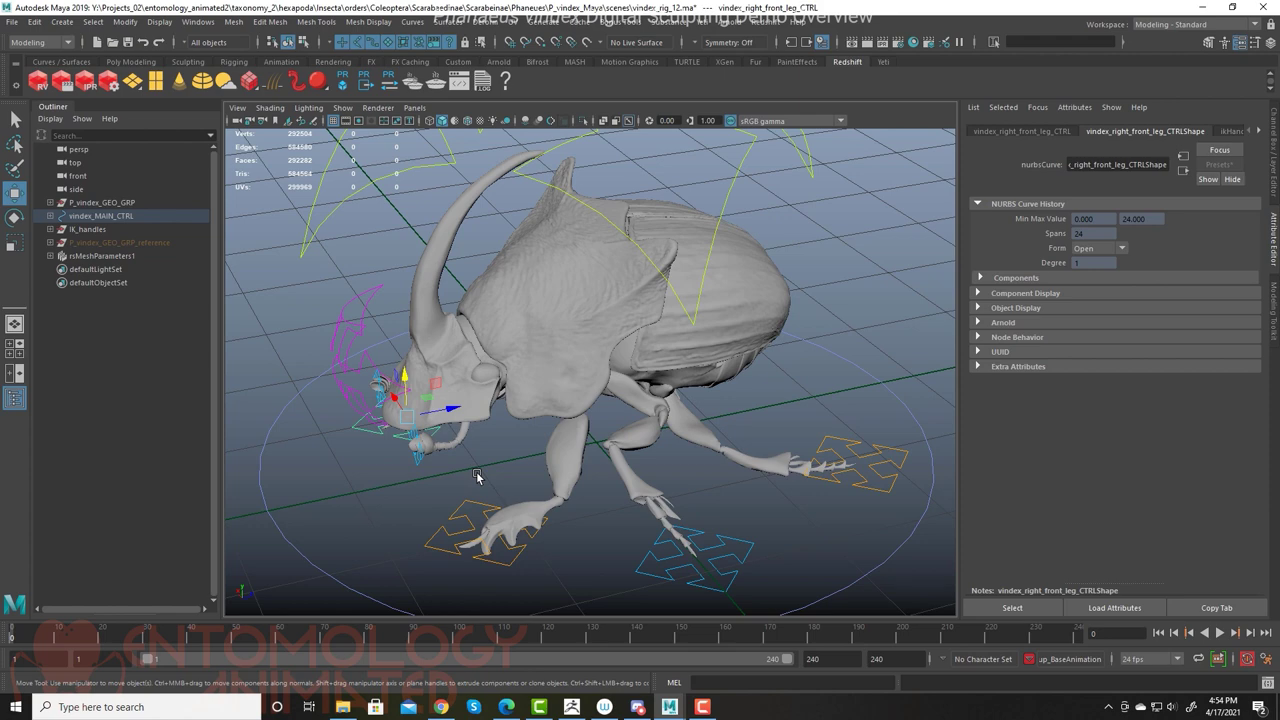
pyautogui.click(344, 108)
pyautogui.click(388, 326)
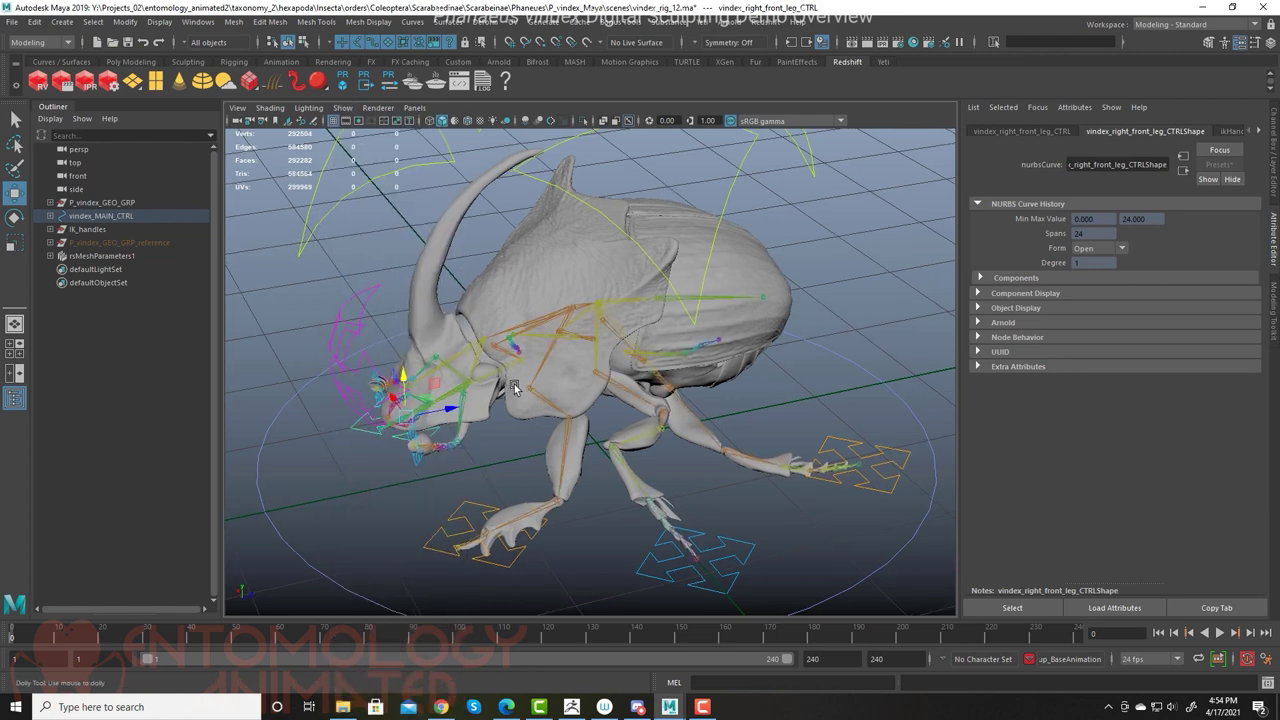
# Step: Examine the joints inside the thorax and legs up close and select the front legs mesh
pyautogui.scroll(6, 542, 336)
pyautogui.keyDown('alt'); pyautogui.moveTo(542, 336); pyautogui.dragTo(488, 334); pyautogui.keyUp('alt')
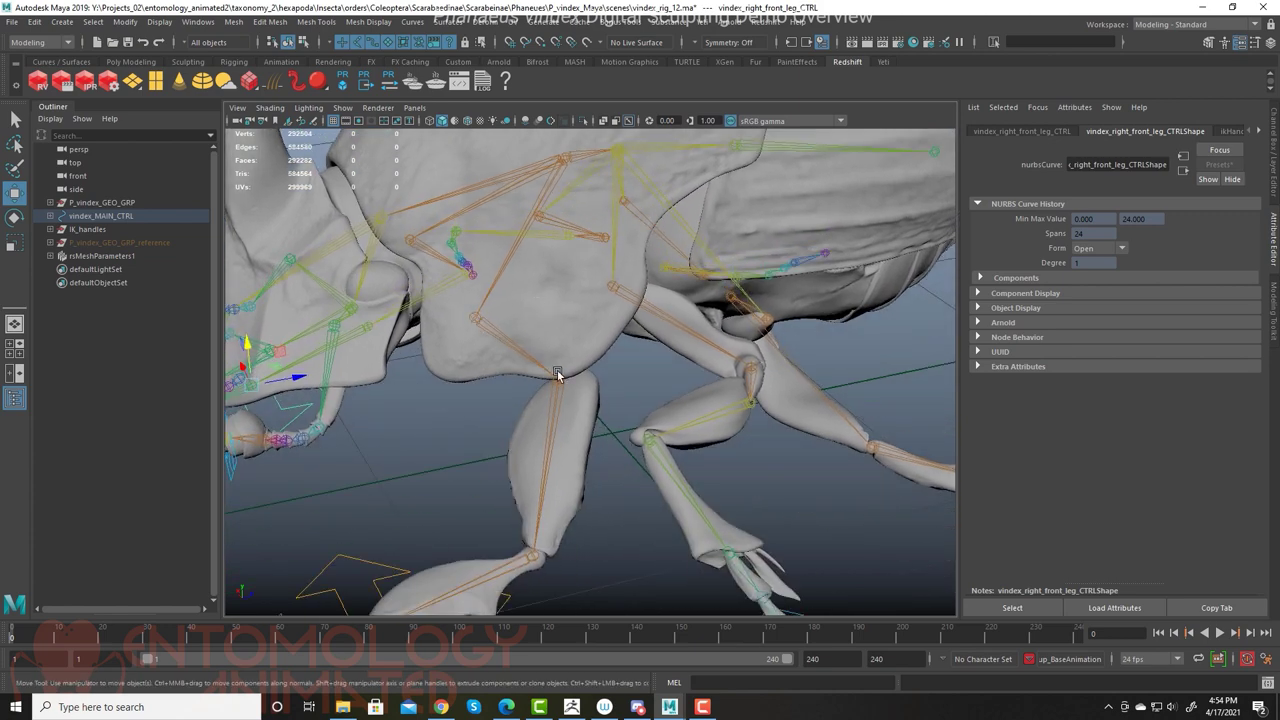
pyautogui.keyDown('alt'); pyautogui.moveTo(647, 344); pyautogui.dragTo(534, 365, button='right'); pyautogui.keyUp('alt')
pyautogui.keyDown('alt'); pyautogui.moveTo(534, 365); pyautogui.dragTo(569, 360); pyautogui.keyUp('alt')
pyautogui.click(600, 409)
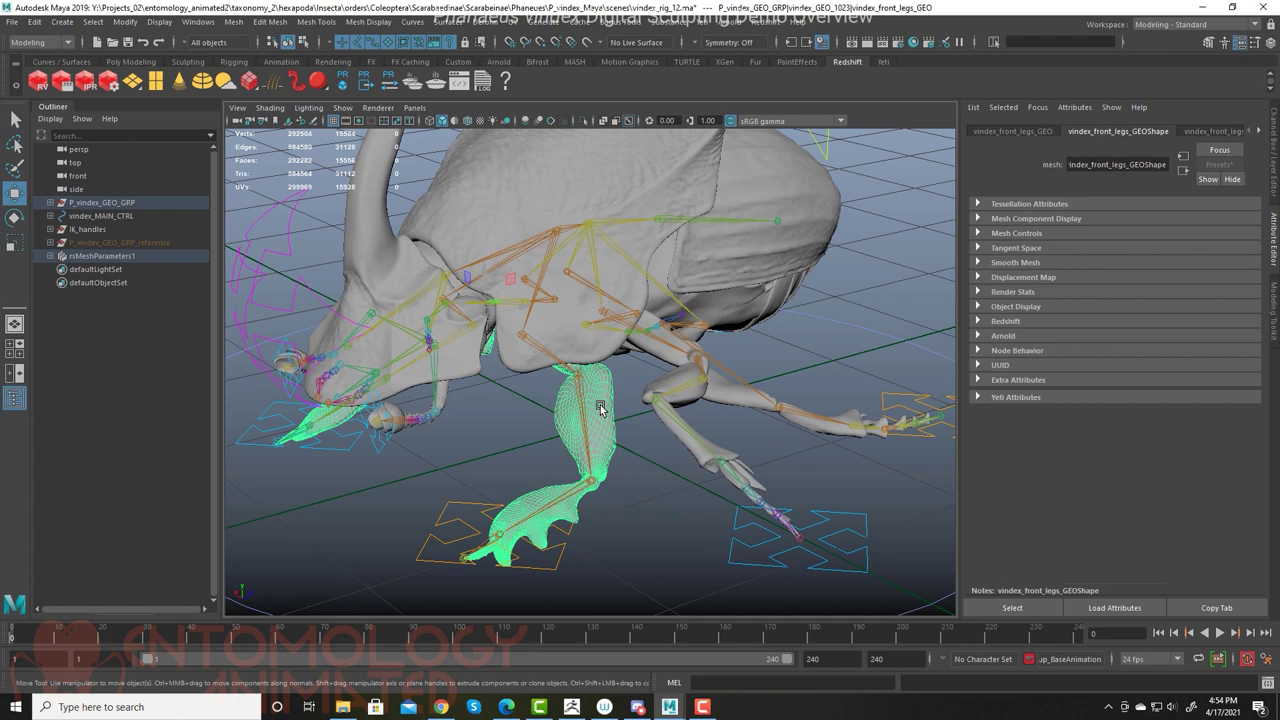
pyautogui.keyDown('alt'); pyautogui.moveTo(652, 444); pyautogui.dragTo(465, 452, button='right'); pyautogui.keyUp('alt')
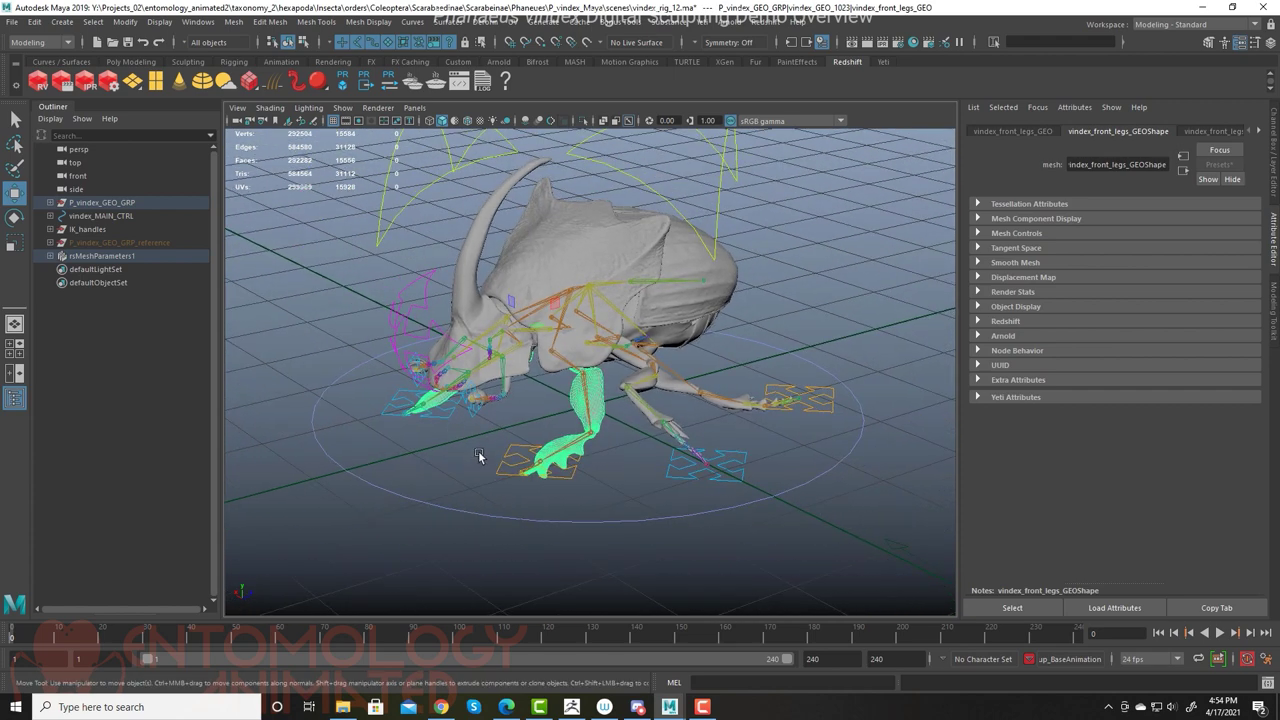
# Step: Try out the left middle leg control and the vindex_XFORM body control of the beetle rig
pyautogui.moveTo(506, 494); pyautogui.dragTo(565, 452)
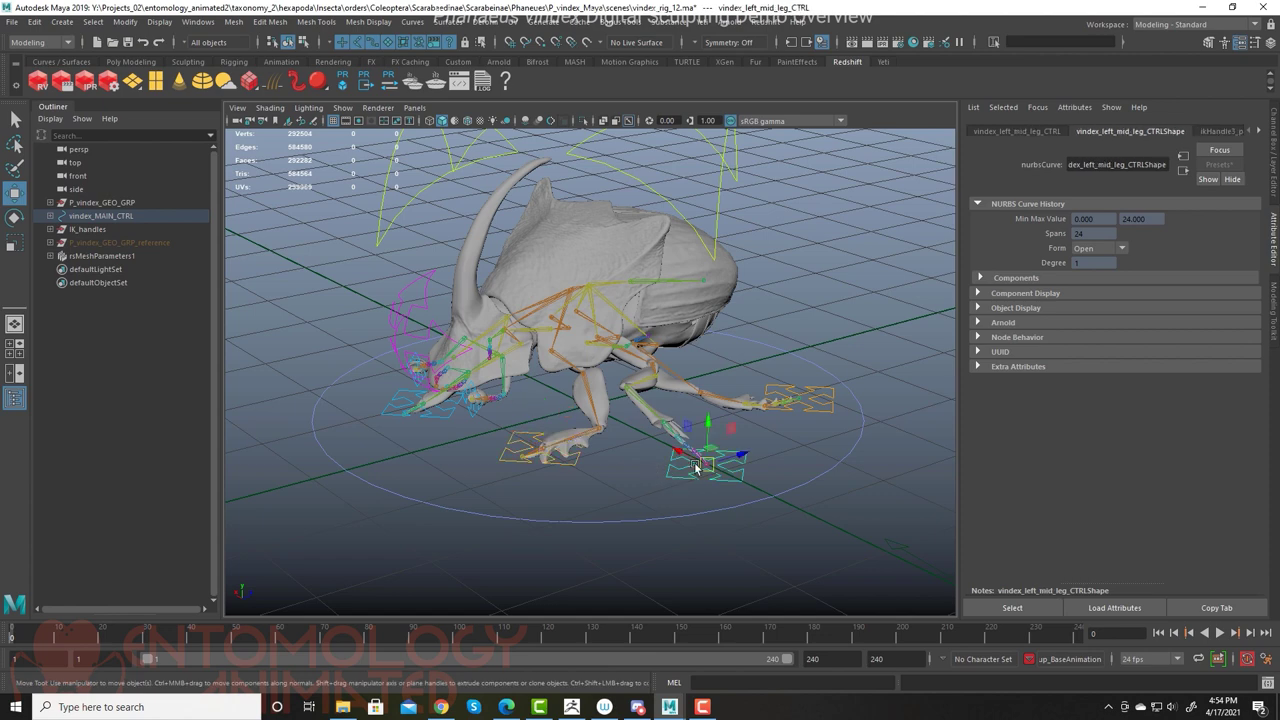
pyautogui.moveTo(684, 423); pyautogui.dragTo(691, 420)
pyautogui.keyDown('alt'); pyautogui.moveTo(691, 428); pyautogui.dragTo(686, 515, button='middle'); pyautogui.keyUp('alt')
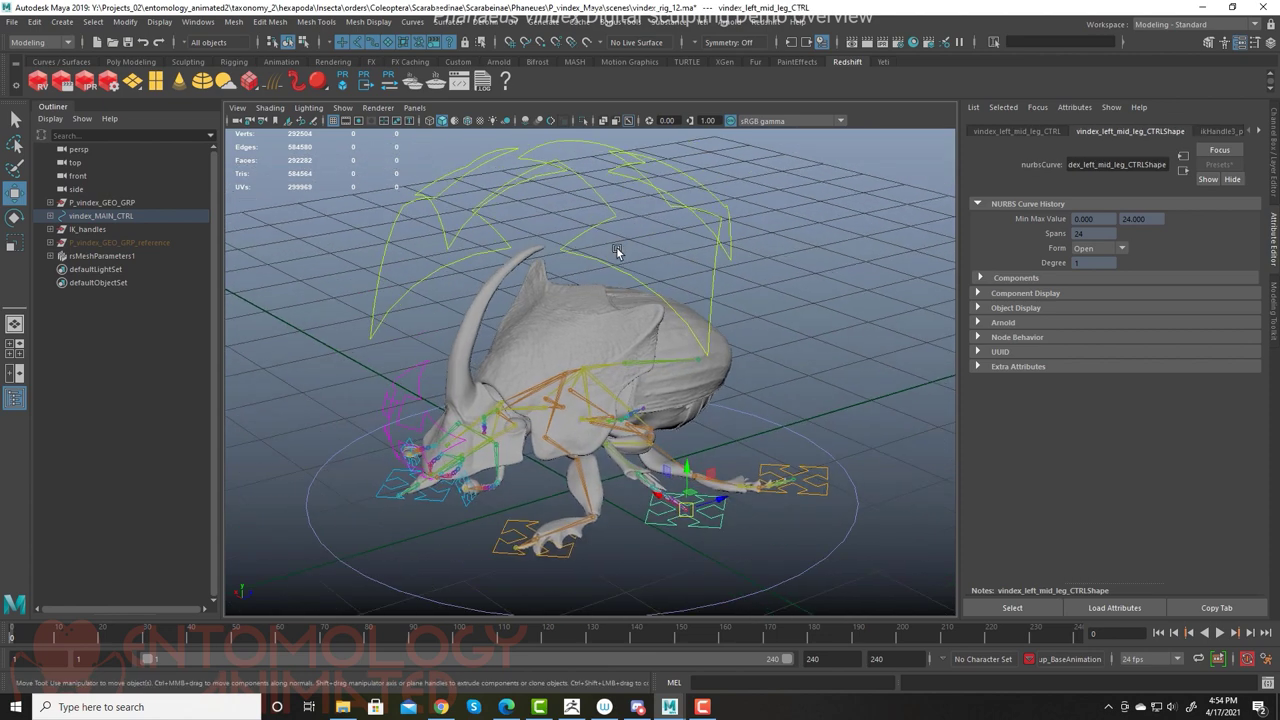
pyautogui.moveTo(560, 375); pyautogui.dragTo(532, 438)
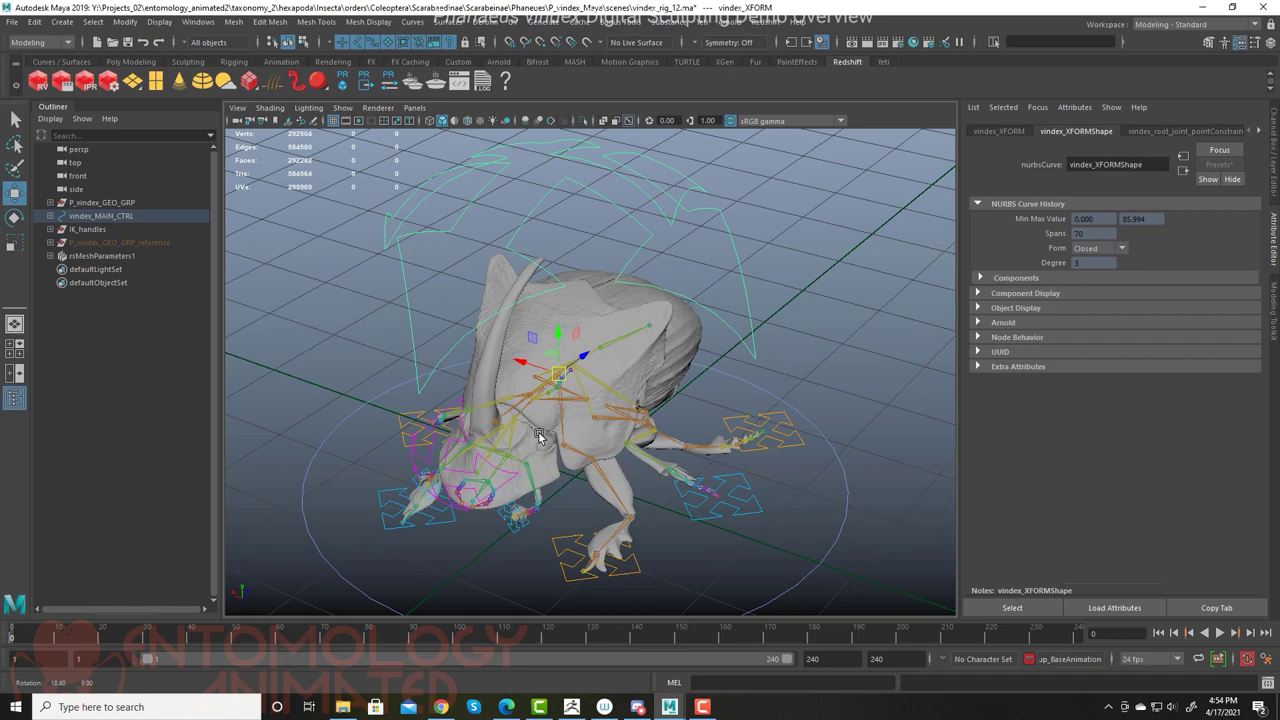
pyautogui.keyDown('alt'); pyautogui.moveTo(532, 440); pyautogui.dragTo(493, 378, button='right'); pyautogui.keyUp('alt')
pyautogui.keyDown('alt'); pyautogui.moveTo(493, 378); pyautogui.dragTo(605, 392); pyautogui.keyUp('alt')
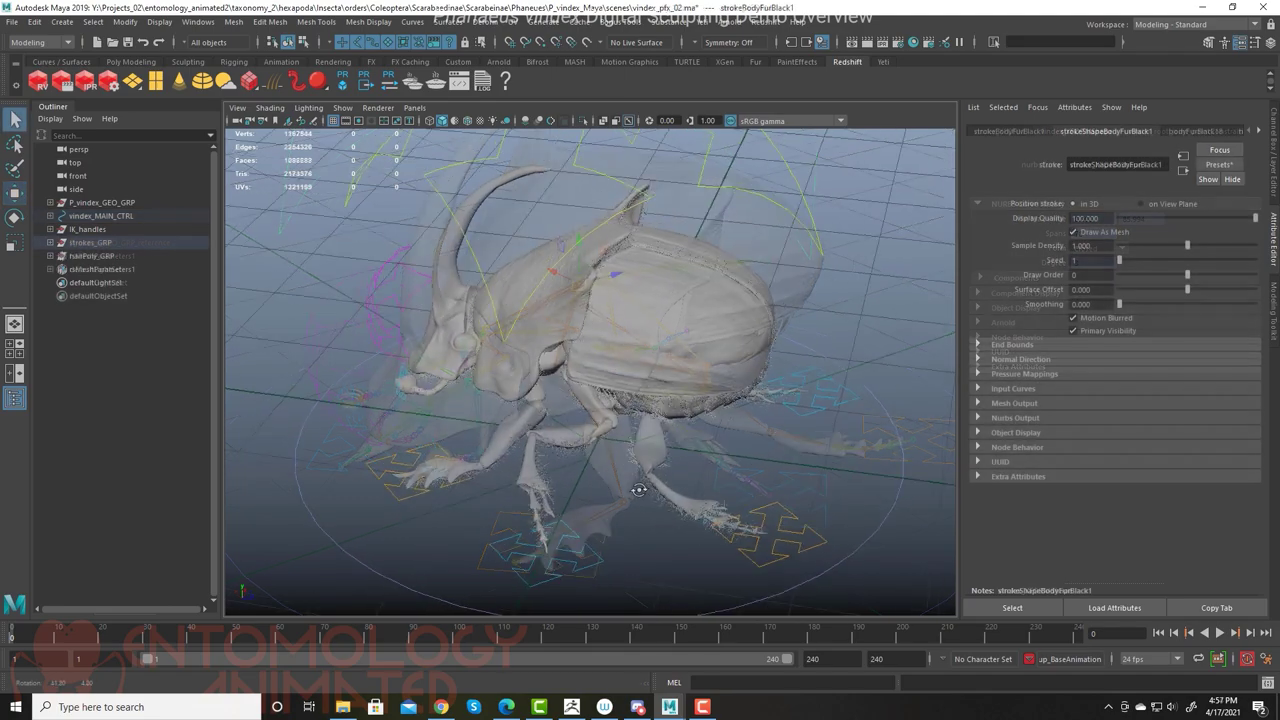
# Step: Inspect the fur on the beetle's body and legs, and make the pronotum mesh paintable for Paint Effects
pyautogui.keyDown('alt'); pyautogui.moveTo(634, 491); pyautogui.dragTo(597, 391); pyautogui.keyUp('alt')
pyautogui.keyDown('alt'); pyautogui.moveTo(597, 391); pyautogui.dragTo(925, 485, button='right'); pyautogui.keyUp('alt')
pyautogui.keyDown('alt'); pyautogui.moveTo(832, 464); pyautogui.dragTo(654, 414, button='middle'); pyautogui.keyUp('alt')
pyautogui.keyDown('alt'); pyautogui.moveTo(654, 414); pyautogui.dragTo(800, 370, button='right'); pyautogui.keyUp('alt')
pyautogui.keyDown('alt'); pyautogui.moveTo(815, 315); pyautogui.dragTo(688, 385, button='middle'); pyautogui.keyUp('alt')
pyautogui.keyDown('alt'); pyautogui.moveTo(688, 383); pyautogui.dragTo(622, 413); pyautogui.keyUp('alt')
pyautogui.click(563, 326)
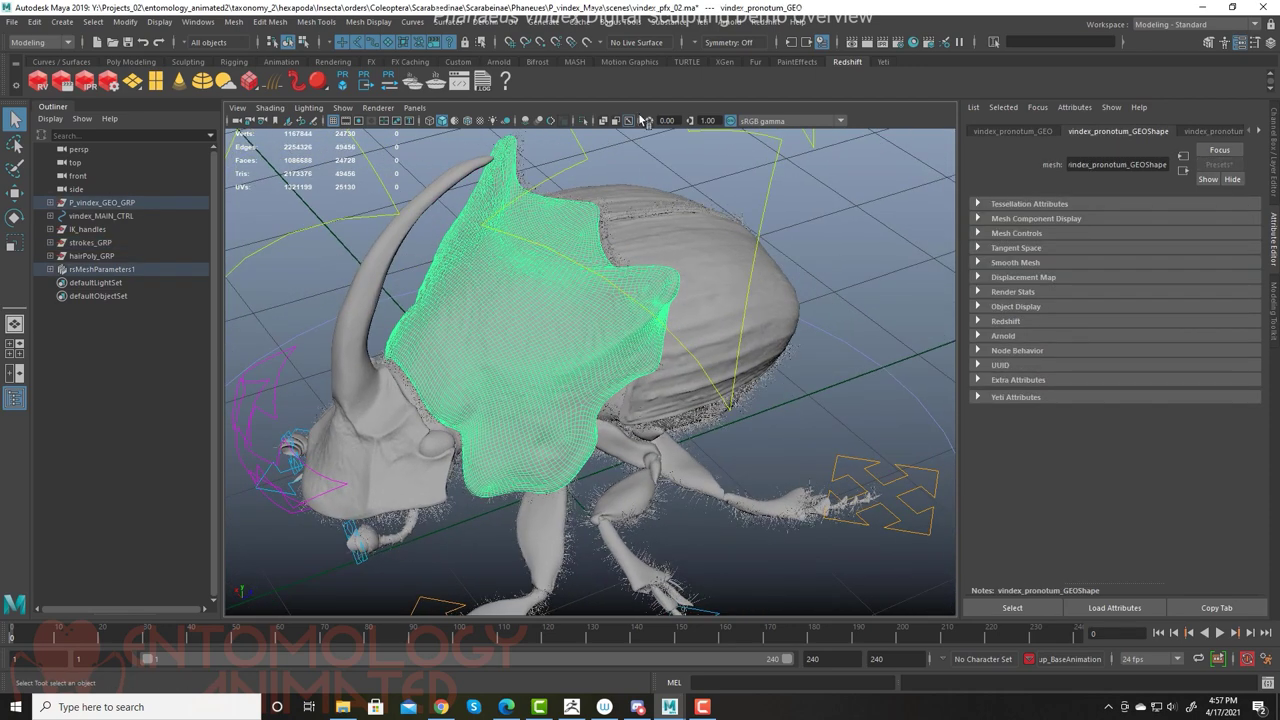
pyautogui.click(551, 22)
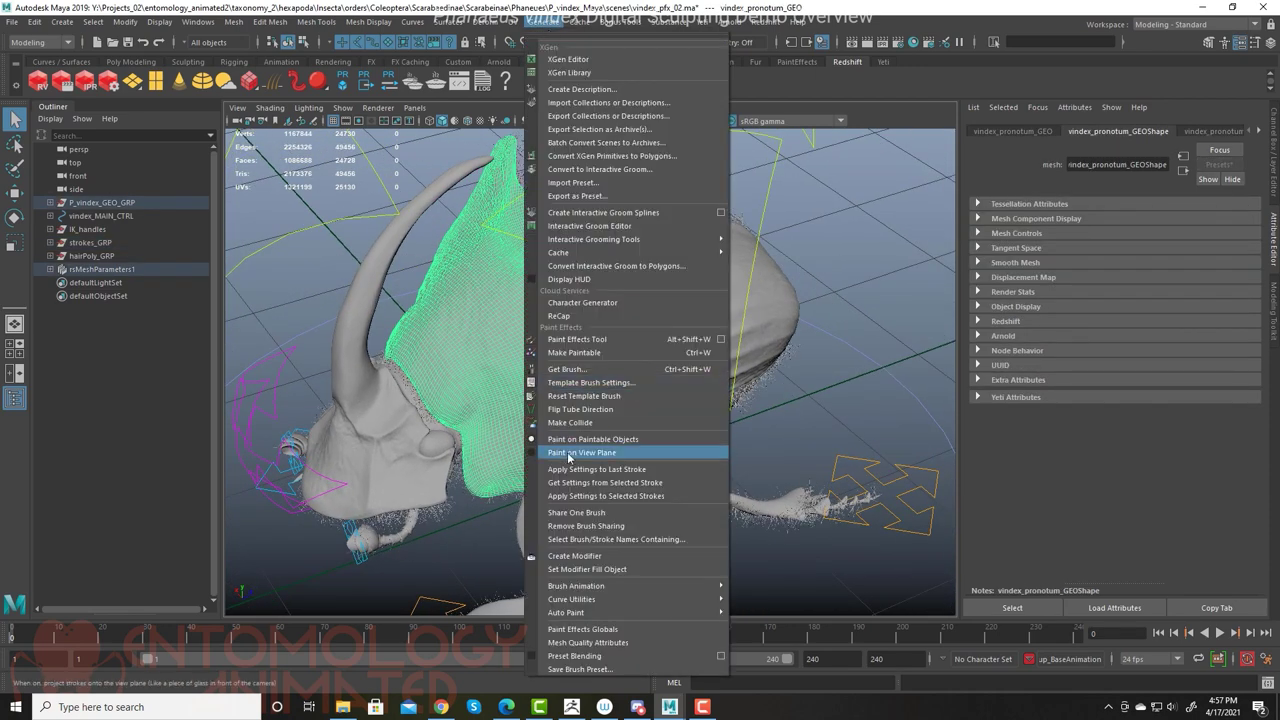
pyautogui.click(610, 352)
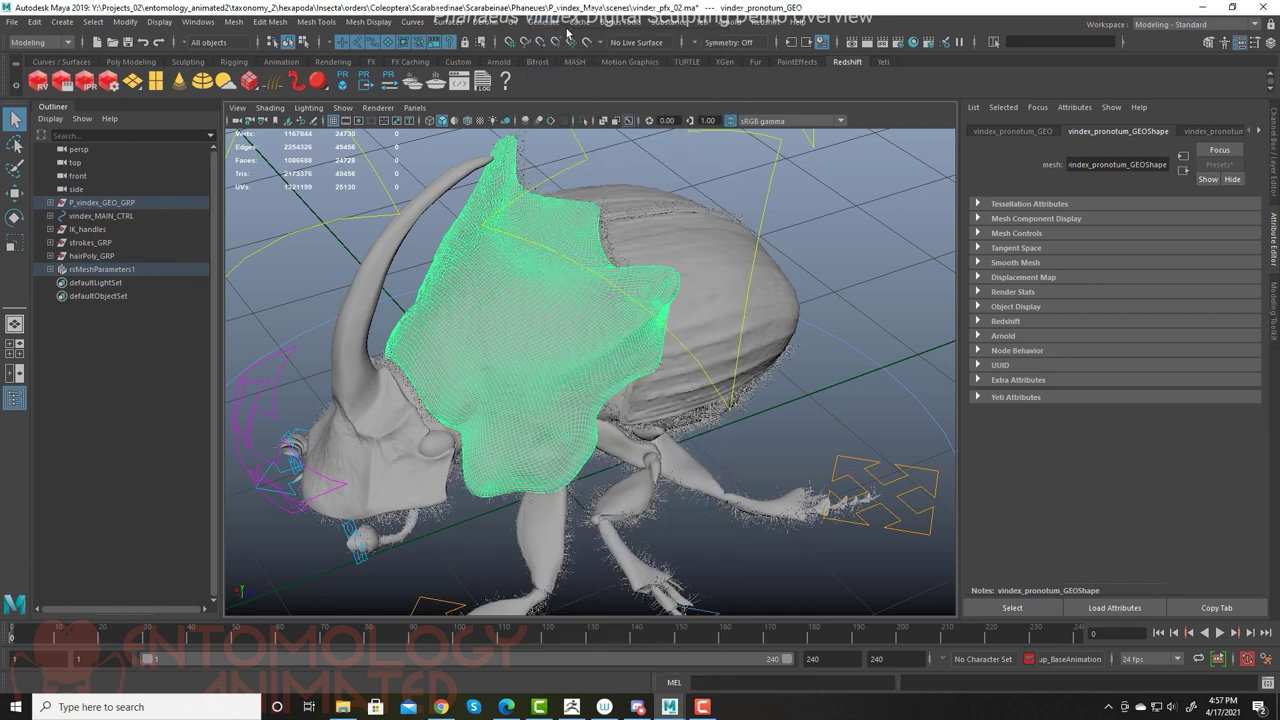
# Step: Paint a hair stroke across the side of the pronotum with the Paint Effects Tool and inspect its hairs up close
pyautogui.click(547, 23)
pyautogui.click(583, 340)
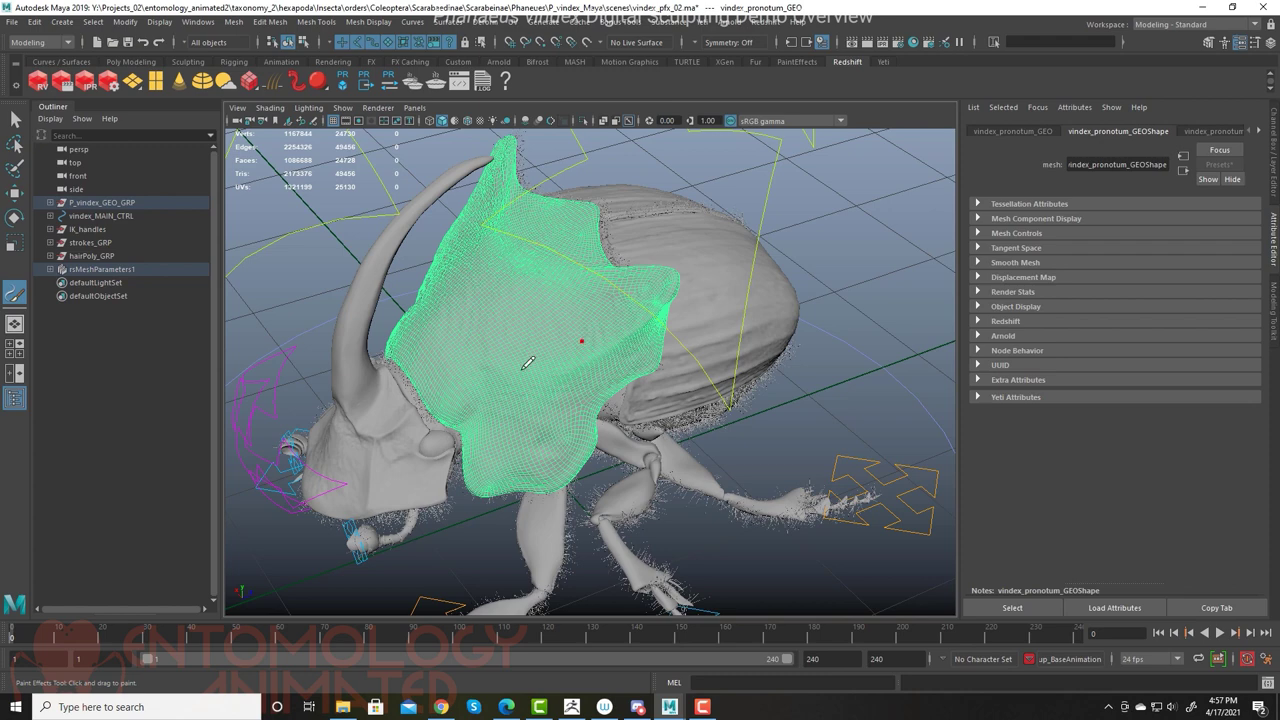
pyautogui.moveTo(615, 336); pyautogui.dragTo(644, 310)
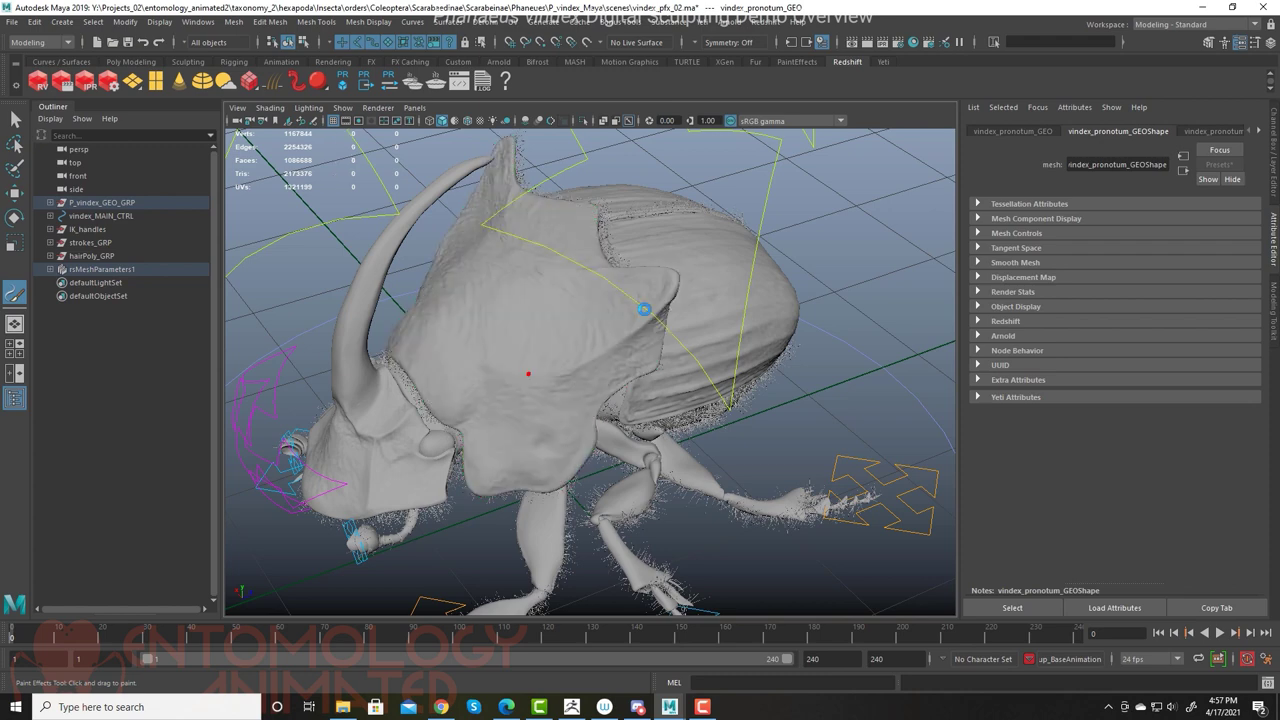
pyautogui.keyDown('alt'); pyautogui.moveTo(523, 263); pyautogui.dragTo(928, 331, button='right'); pyautogui.keyUp('alt')
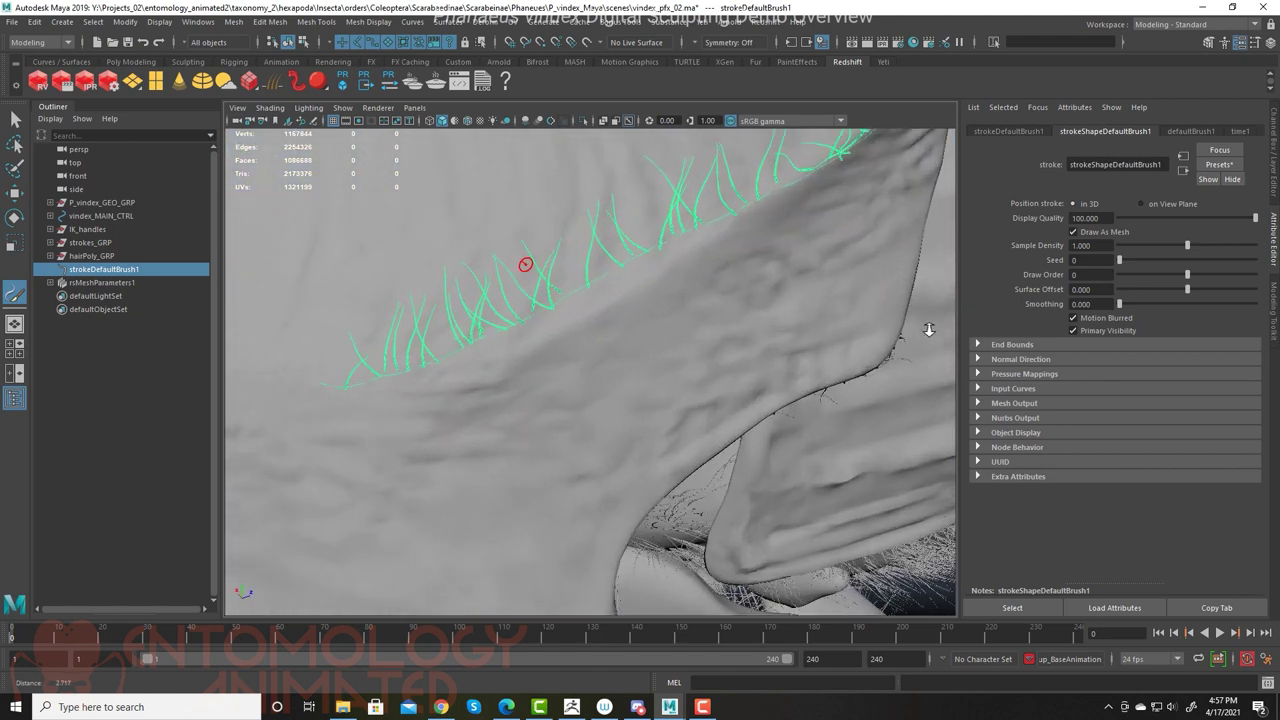
pyautogui.keyDown('alt'); pyautogui.moveTo(711, 271); pyautogui.dragTo(729, 357); pyautogui.keyUp('alt')
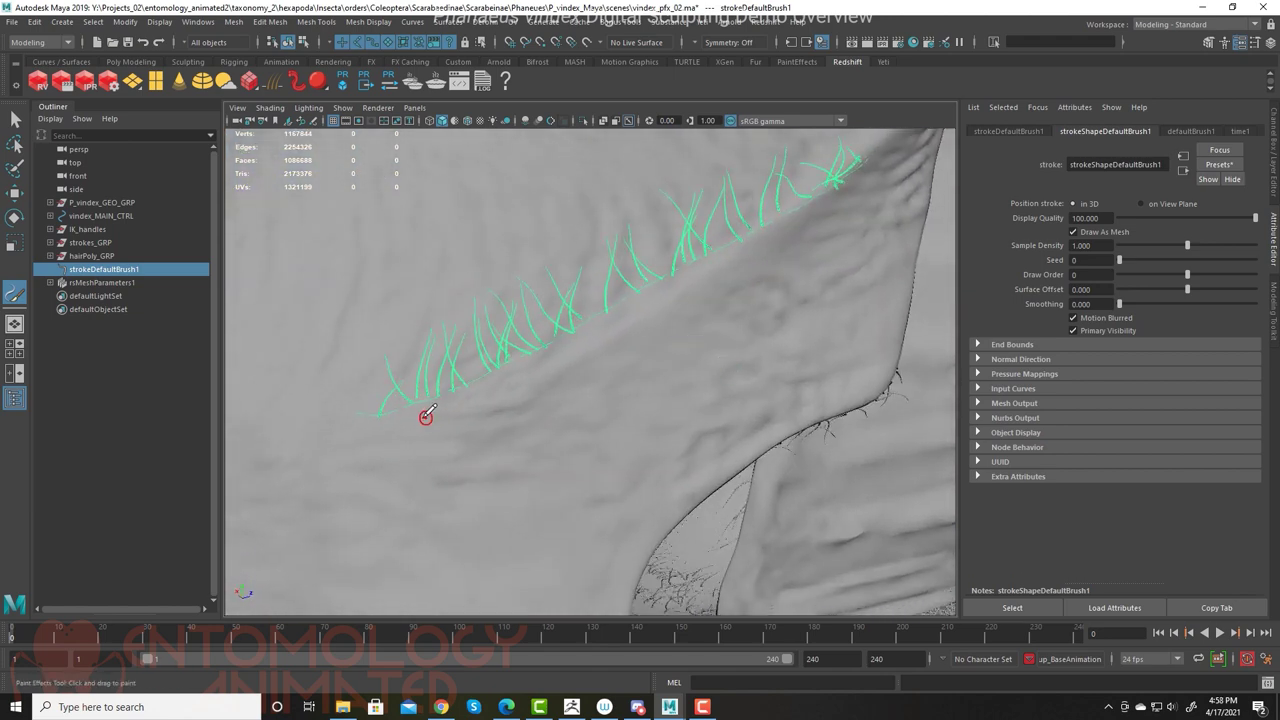
# Step: Paint additional Paint Effects hair strokes on the pronotum, parallel to and below the first stroke
pyautogui.click(517, 415)
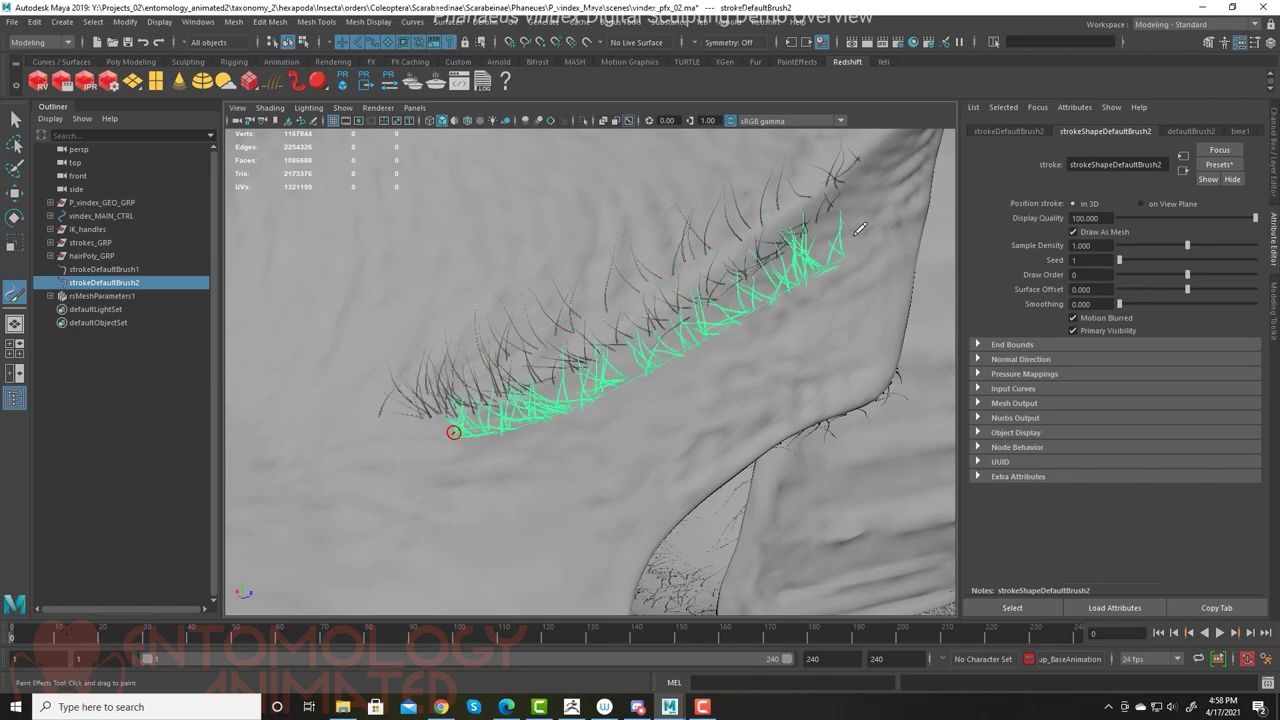
pyautogui.moveTo(855, 234); pyautogui.dragTo(866, 231)
pyautogui.keyDown('alt'); pyautogui.moveTo(814, 374); pyautogui.dragTo(535, 334, button='right'); pyautogui.keyUp('alt')
pyautogui.moveTo(535, 334)
pyautogui.keyDown('alt'); pyautogui.mouseDown()
pyautogui.moveTo(637, 432)
pyautogui.moveTo(697, 422)
pyautogui.moveTo(349, 446)
pyautogui.moveTo(252, 436)
pyautogui.moveTo(285, 434)
pyautogui.moveTo(268, 432)
pyautogui.moveTo(206, 449)
pyautogui.moveTo(44, 361)
pyautogui.mouseUp(); pyautogui.keyUp('alt')
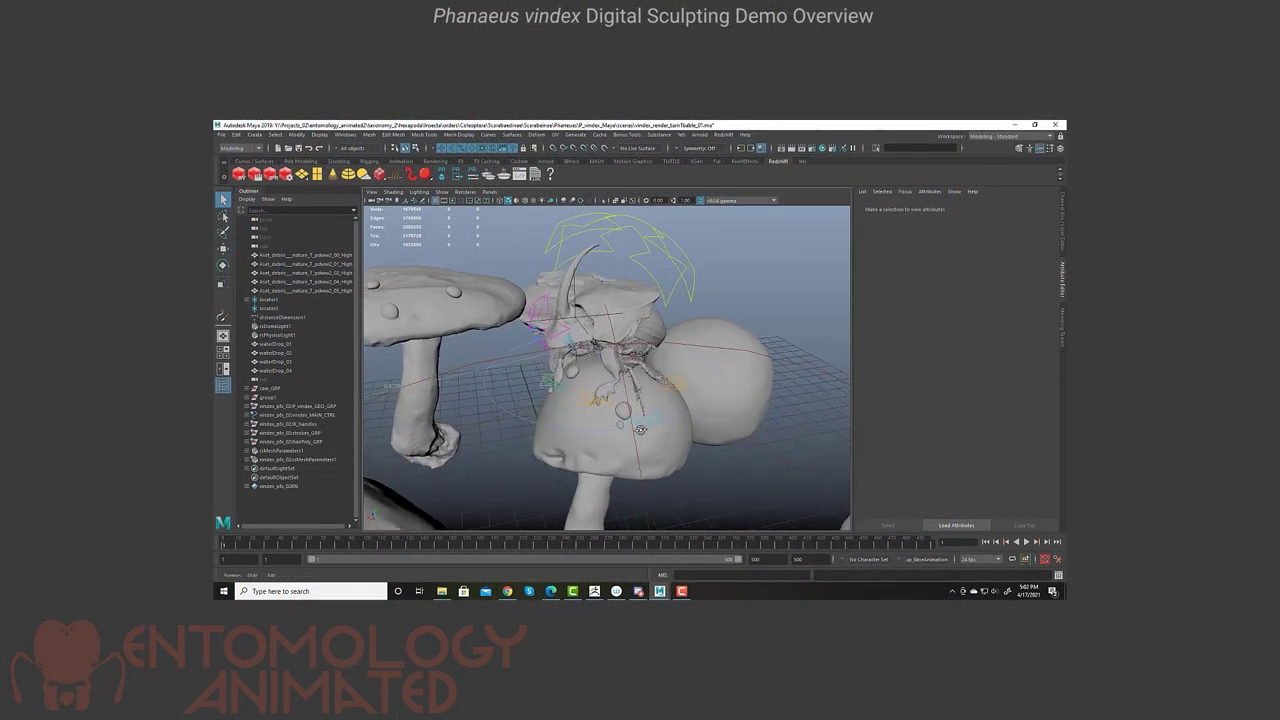
# Step: Examine the turntable scene with the beetle on a mushroom and inspect the attributes of the rectangular area light above it
pyautogui.keyDown('alt'); pyautogui.moveTo(640, 430); pyautogui.dragTo(650, 410); pyautogui.keyUp('alt')
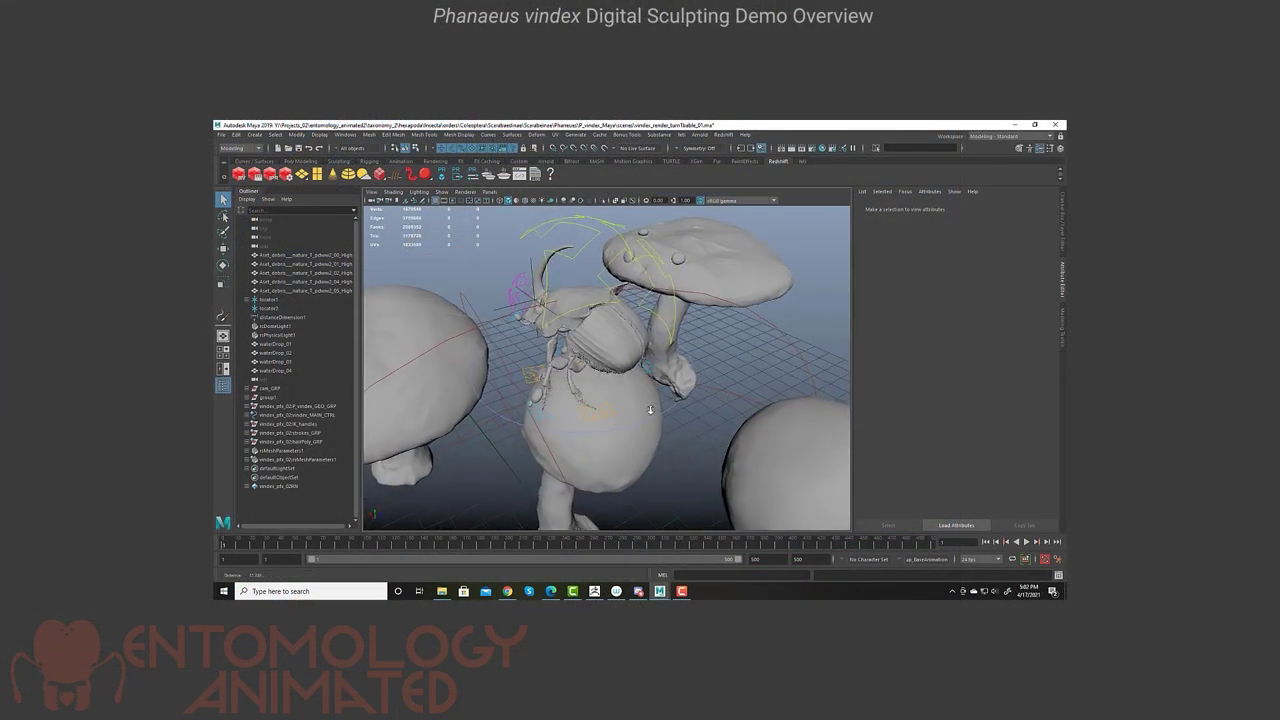
pyautogui.keyDown('alt'); pyautogui.moveTo(650, 410); pyautogui.dragTo(426, 380, button='right'); pyautogui.keyUp('alt')
pyautogui.keyDown('alt'); pyautogui.moveTo(584, 392); pyautogui.dragTo(697, 406); pyautogui.keyUp('alt')
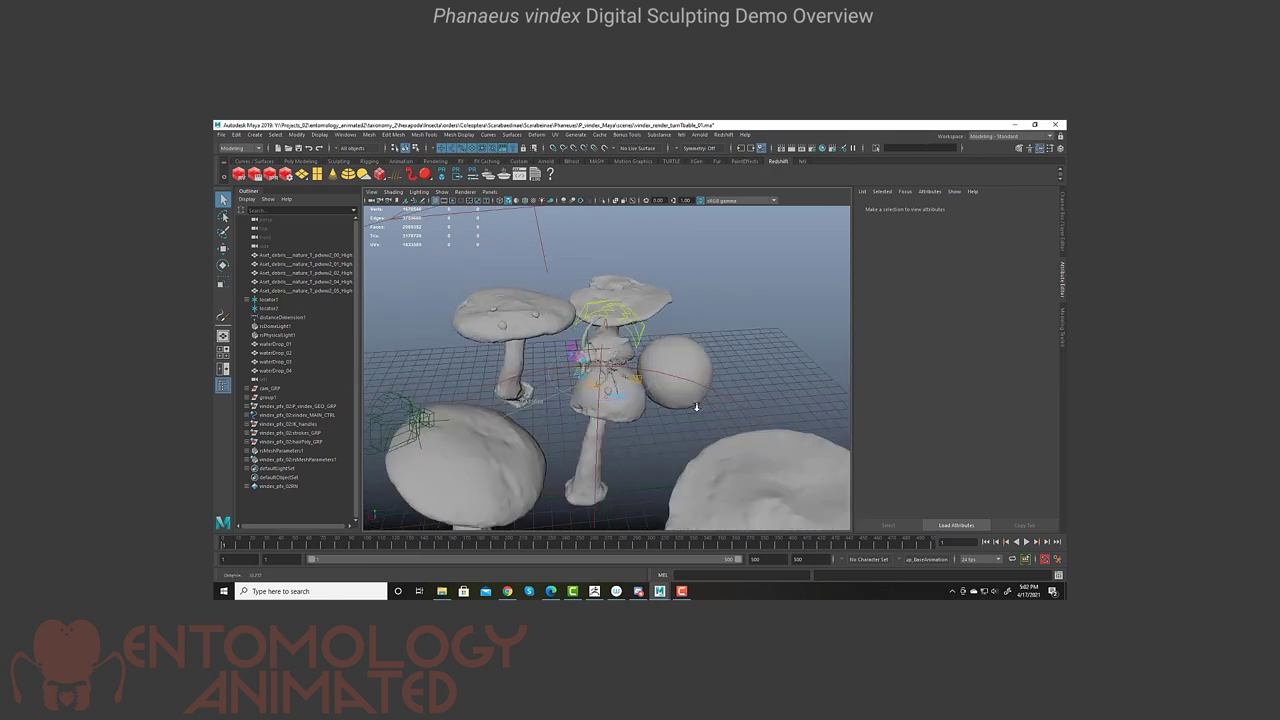
pyautogui.keyDown('alt'); pyautogui.moveTo(697, 406); pyautogui.dragTo(760, 414, button='right'); pyautogui.keyUp('alt')
pyautogui.keyDown('alt'); pyautogui.moveTo(606, 446); pyautogui.dragTo(557, 394); pyautogui.keyUp('alt')
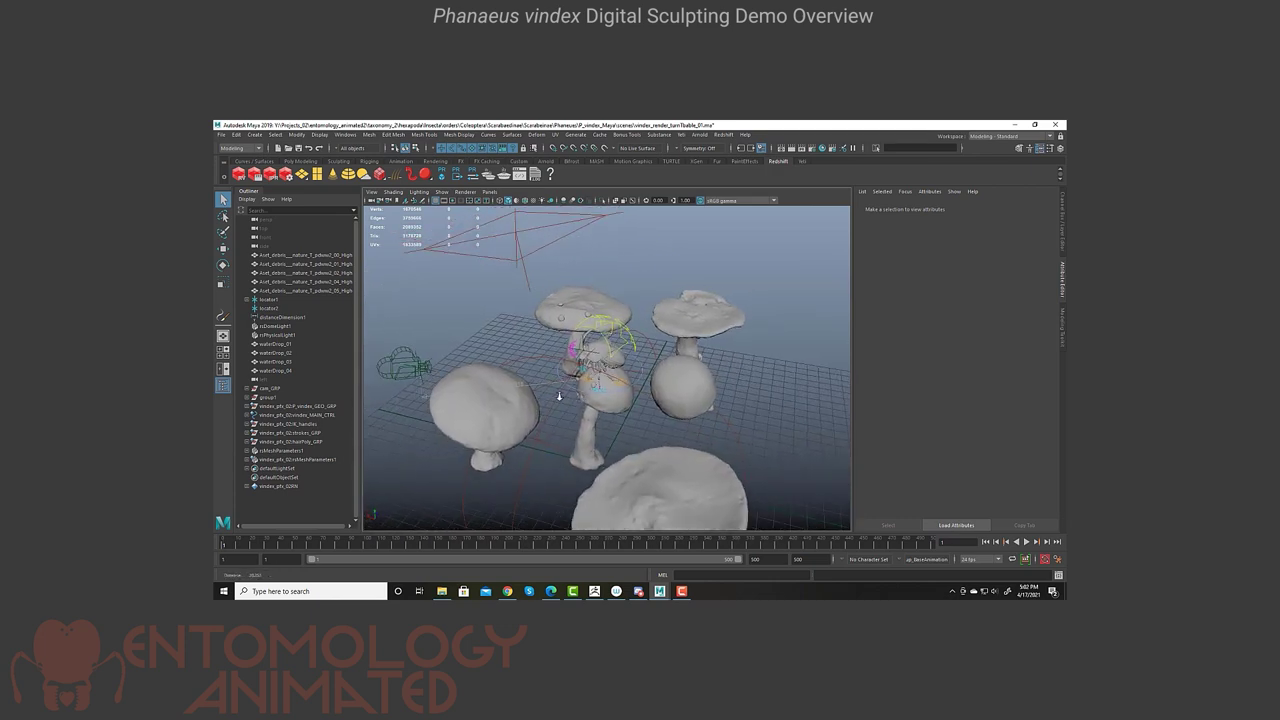
pyautogui.keyDown('alt'); pyautogui.moveTo(557, 394); pyautogui.dragTo(515, 390, button='right'); pyautogui.keyUp('alt')
pyautogui.click(543, 275)
pyautogui.keyDown('alt'); pyautogui.moveTo(588, 328); pyautogui.dragTo(596, 523); pyautogui.keyUp('alt')
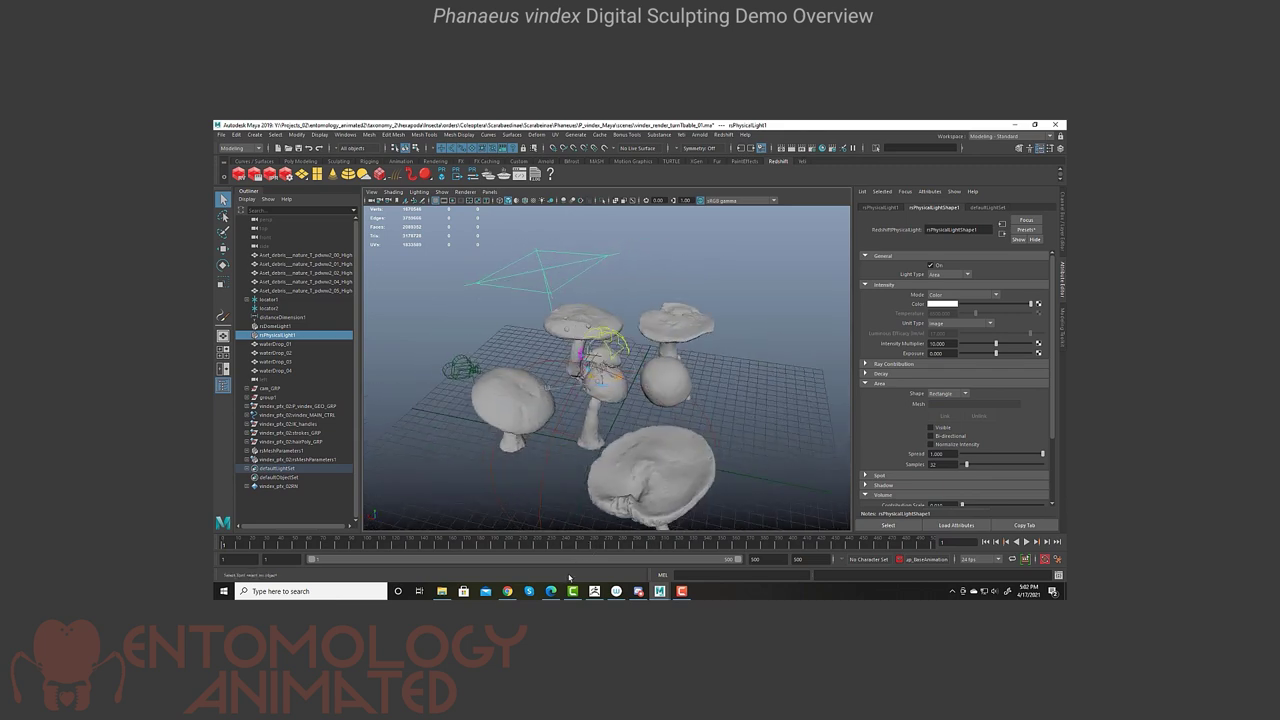
# Step: Switch to the Chrome browser with the Quixel Megascans mushroom assets
pyautogui.click(512, 594)
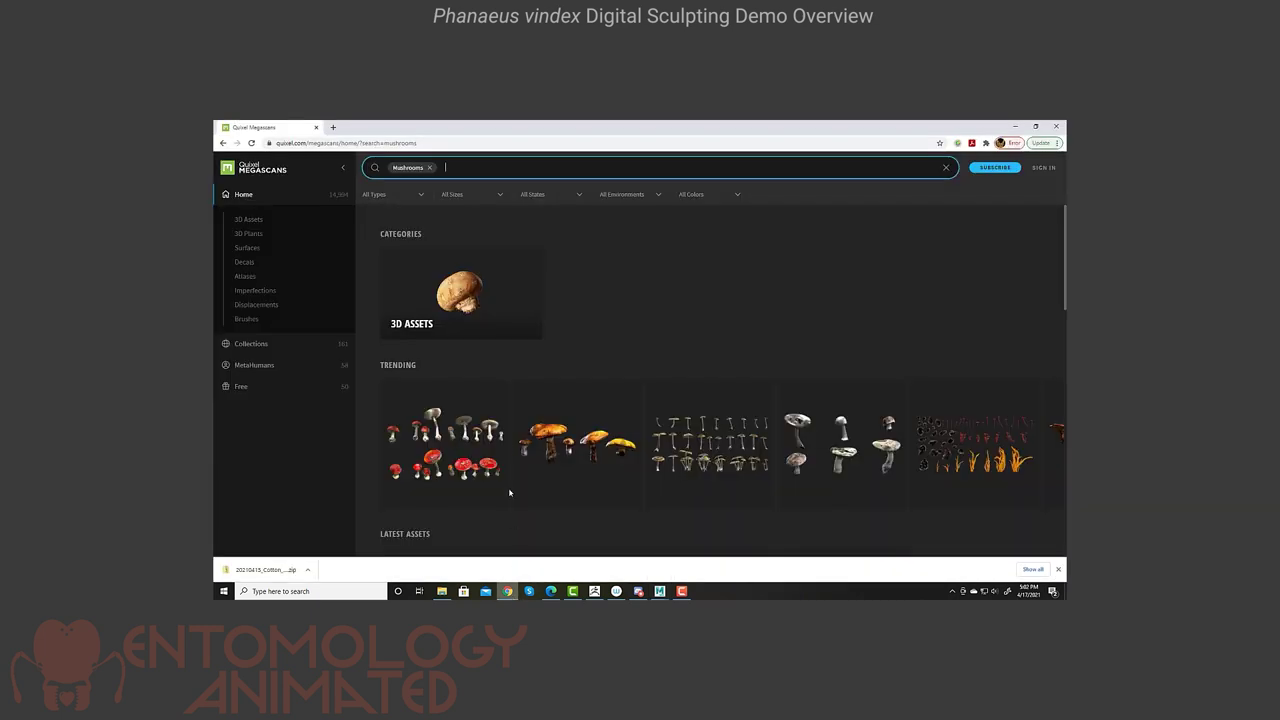
# Step: Browse the mushroom search results on Quixel Megascans, from the trending collections through the latest assets
pyautogui.scroll(-2, 998, 560)
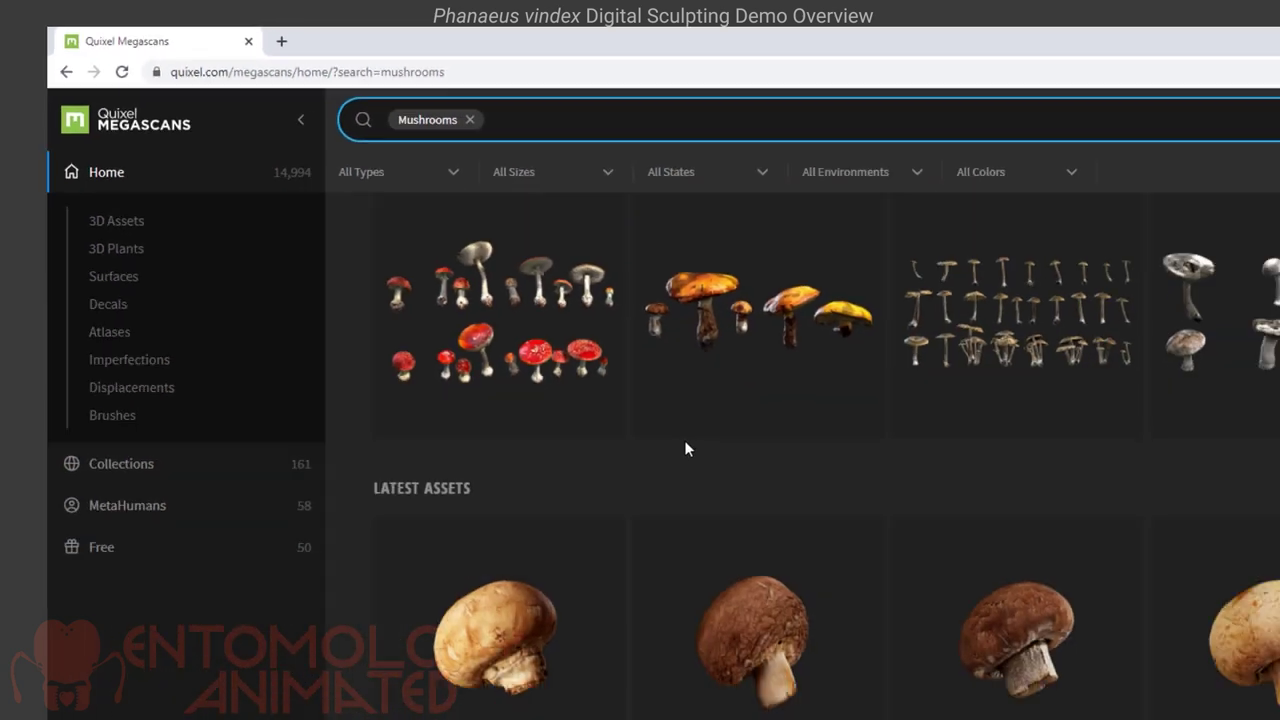
pyautogui.scroll(-1, 686, 446)
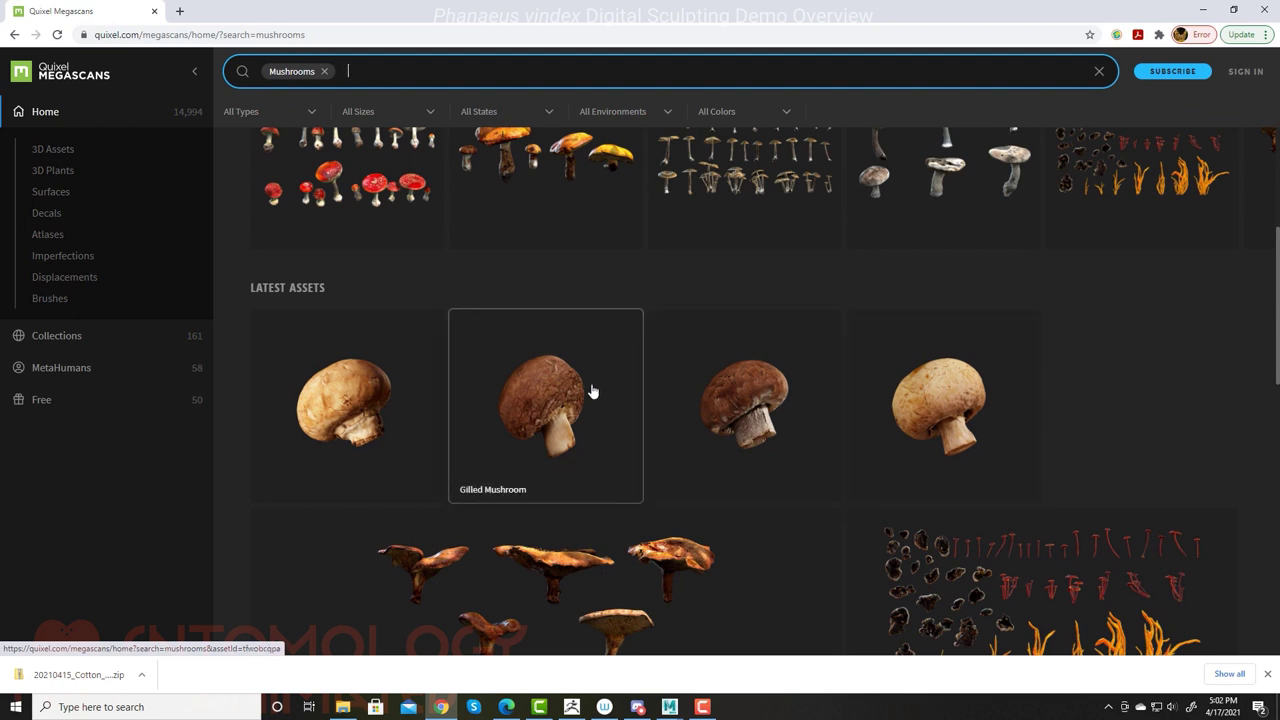
pyautogui.scroll(-3, 592, 391)
pyautogui.scroll(-3, 594, 391)
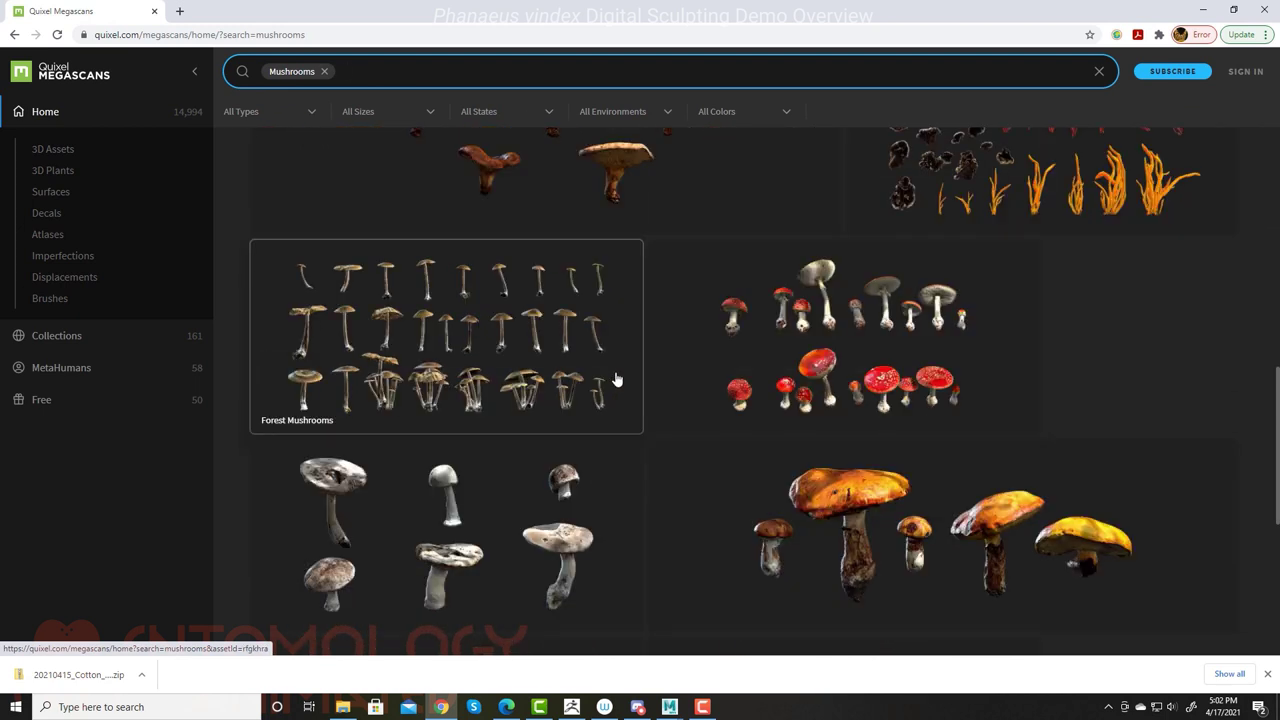
pyautogui.scroll(-2, 614, 378)
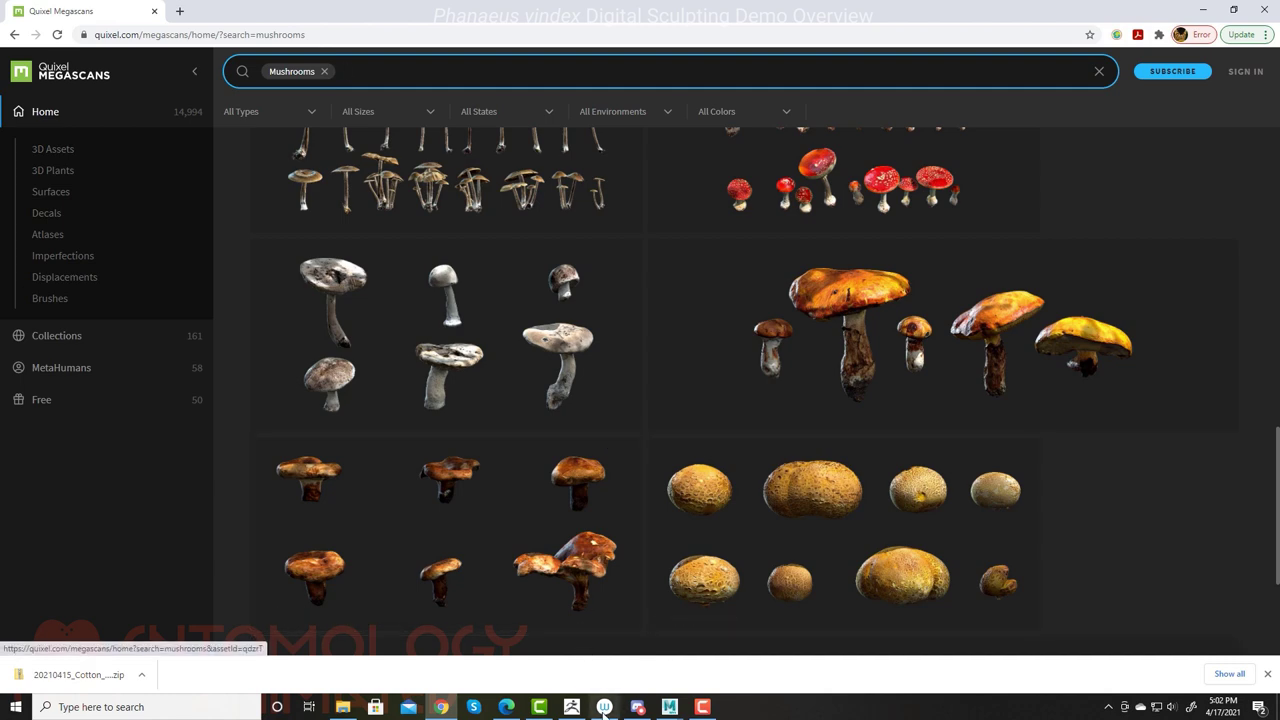
# Step: Switch back to Maya and examine the beetle's leg and underside hairs up close in the mushroom scene
pyautogui.moveTo(683, 711)
pyautogui.click(742, 650)
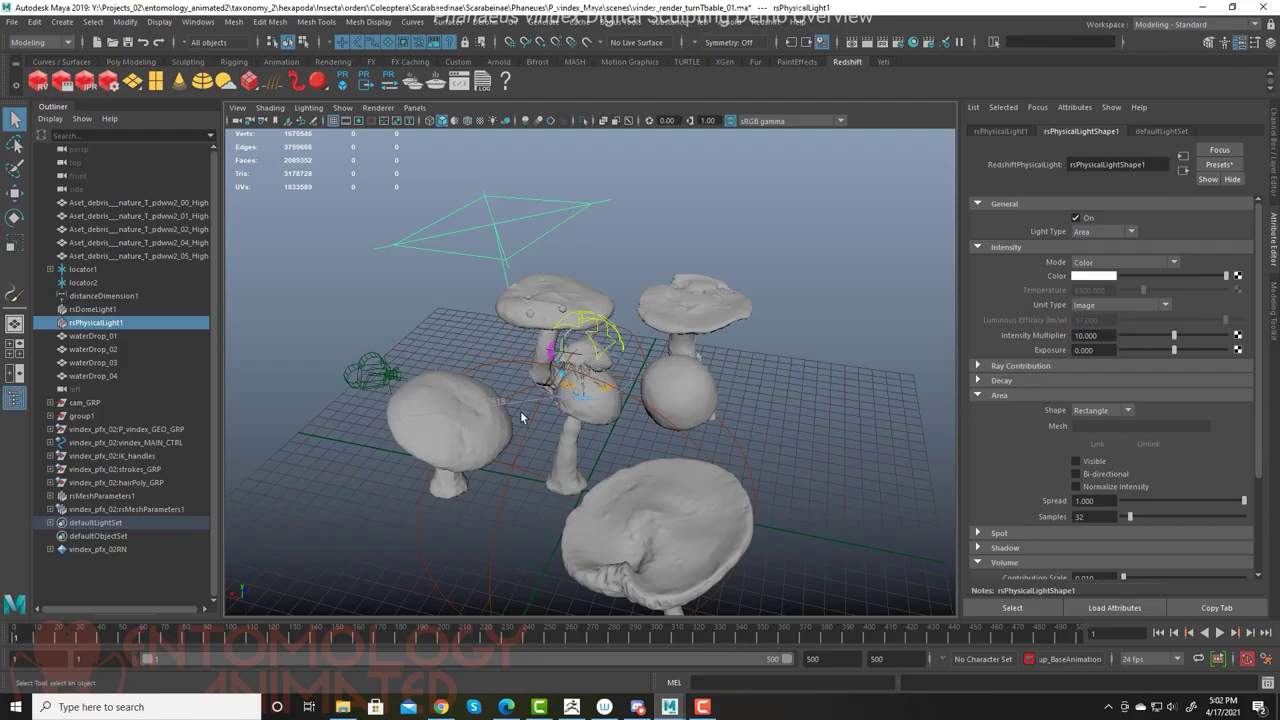
pyautogui.keyDown('alt'); pyautogui.moveTo(523, 413); pyautogui.dragTo(524, 398); pyautogui.keyUp('alt')
pyautogui.scroll(8, 643, 446)
pyautogui.keyDown('alt'); pyautogui.moveTo(648, 419); pyautogui.dragTo(611, 451); pyautogui.keyUp('alt')
pyautogui.keyDown('alt'); pyautogui.moveTo(611, 451); pyautogui.dragTo(1050, 570, button='right'); pyautogui.keyUp('alt')
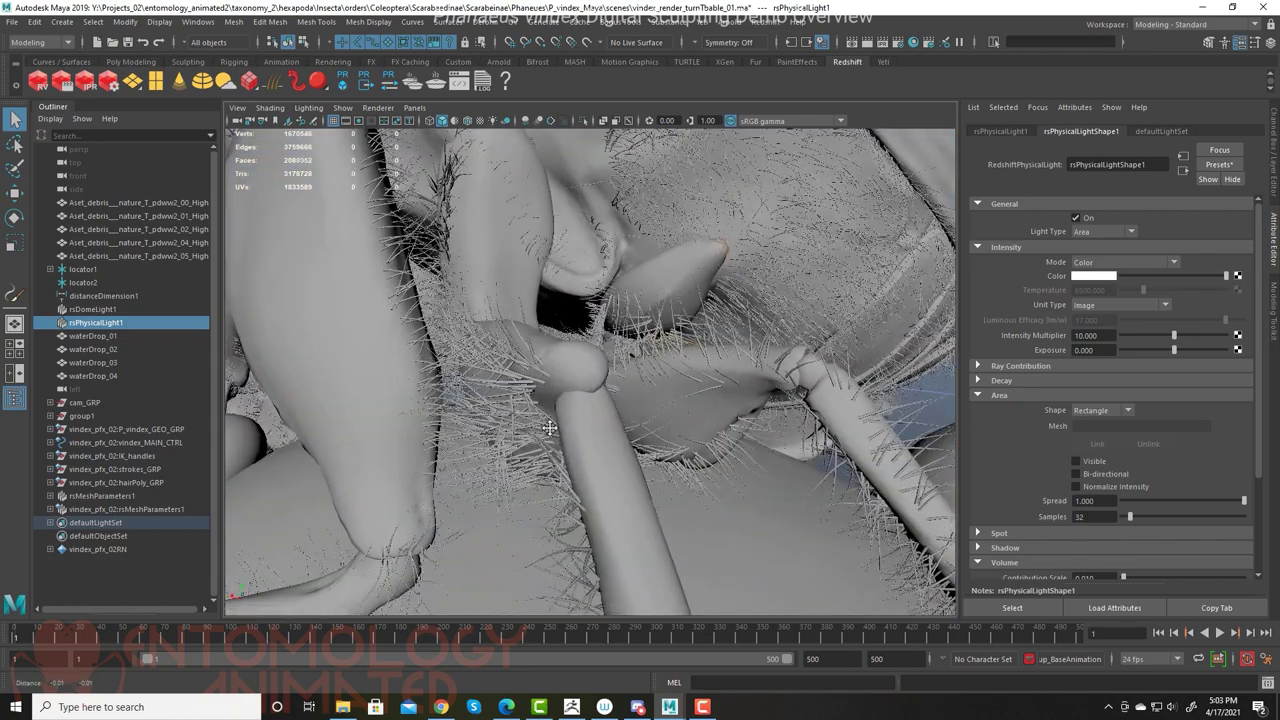
pyautogui.keyDown('alt'); pyautogui.moveTo(551, 426); pyautogui.dragTo(651, 297, button='middle'); pyautogui.keyUp('alt')
pyautogui.keyDown('alt'); pyautogui.moveTo(651, 297); pyautogui.dragTo(505, 340, button='right'); pyautogui.keyUp('alt')
# Step: Select the large water drop on the mushroom cap below the beetle and inspect it up close and within the whole scene
pyautogui.click(681, 478)
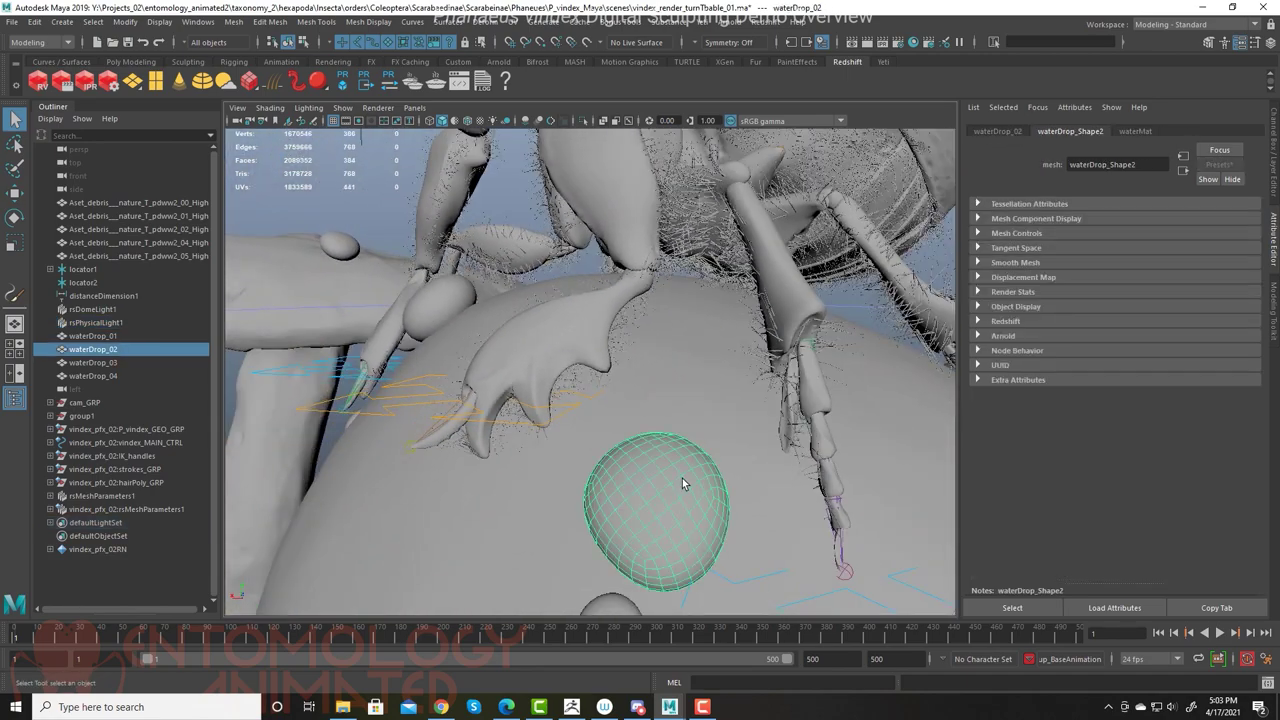
pyautogui.keyDown('alt'); pyautogui.moveTo(752, 481); pyautogui.dragTo(716, 478, button='right'); pyautogui.keyUp('alt')
pyautogui.keyDown('alt'); pyautogui.moveTo(716, 478); pyautogui.dragTo(683, 478); pyautogui.keyUp('alt')
pyautogui.keyDown('alt'); pyautogui.moveTo(678, 484); pyautogui.dragTo(731, 474); pyautogui.keyUp('alt')
pyautogui.keyDown('alt'); pyautogui.moveTo(731, 474); pyautogui.dragTo(604, 469, button='right'); pyautogui.keyUp('alt')
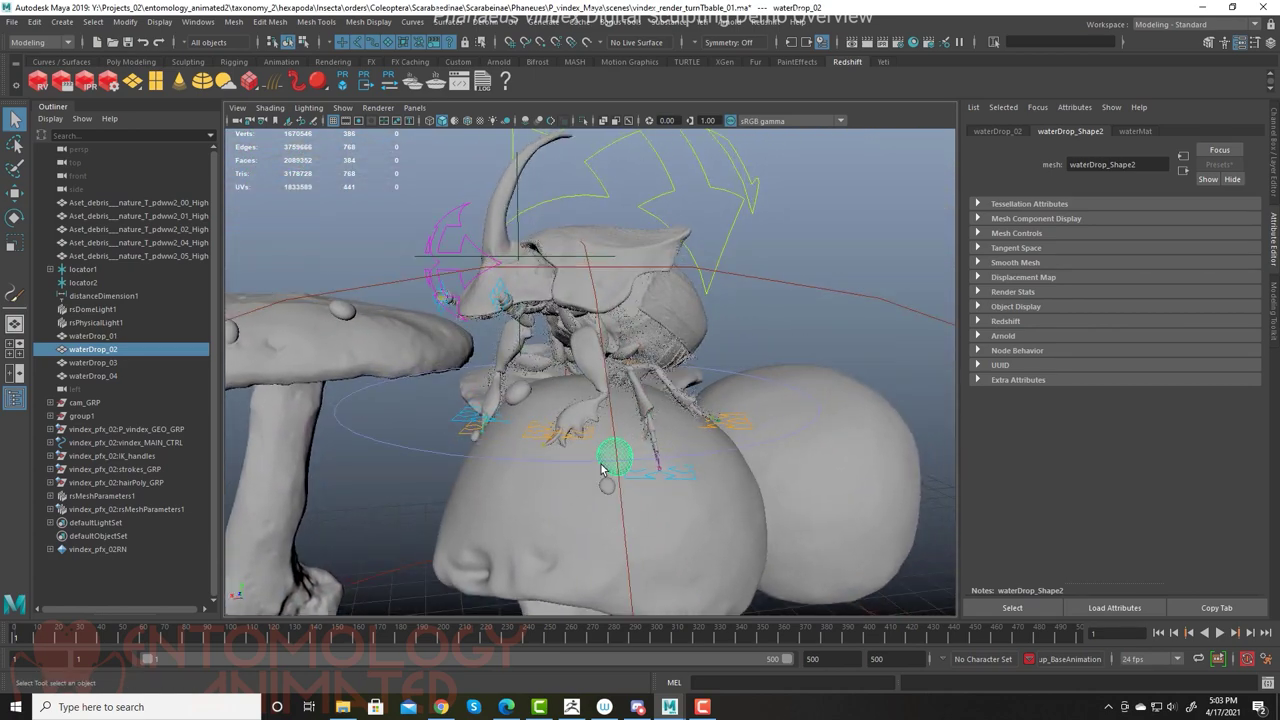
pyautogui.keyDown('alt'); pyautogui.moveTo(714, 409); pyautogui.dragTo(523, 226, button='right'); pyautogui.keyUp('alt')
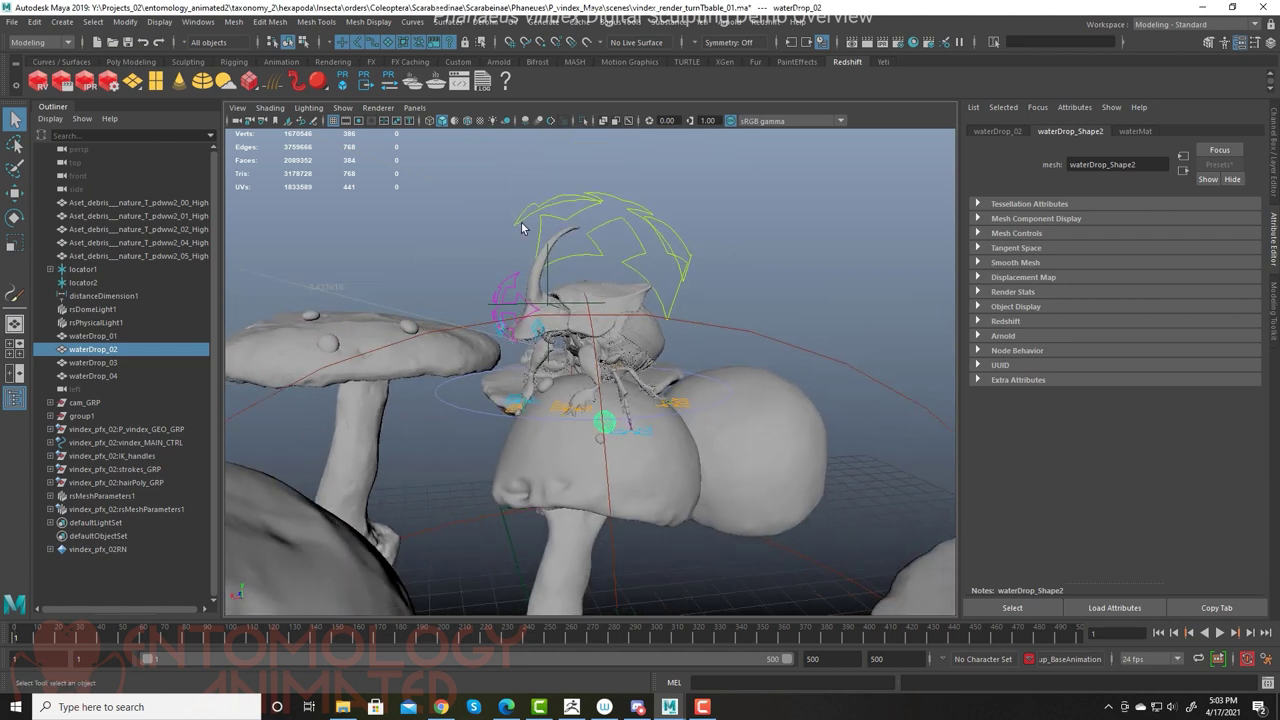
# Step: Look through camera1 in the viewport and start a Redshift render of the beetle on the mushroom
pyautogui.click(414, 107)
pyautogui.moveTo(470, 121)
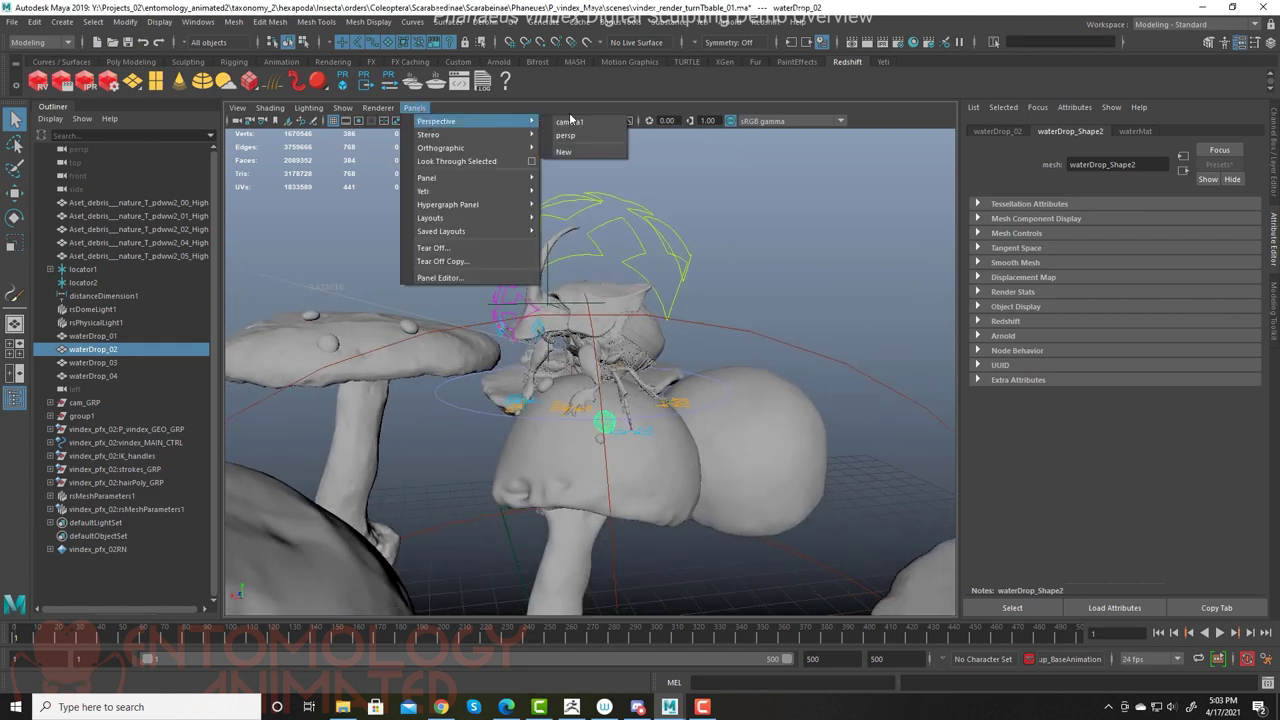
pyautogui.click(570, 121)
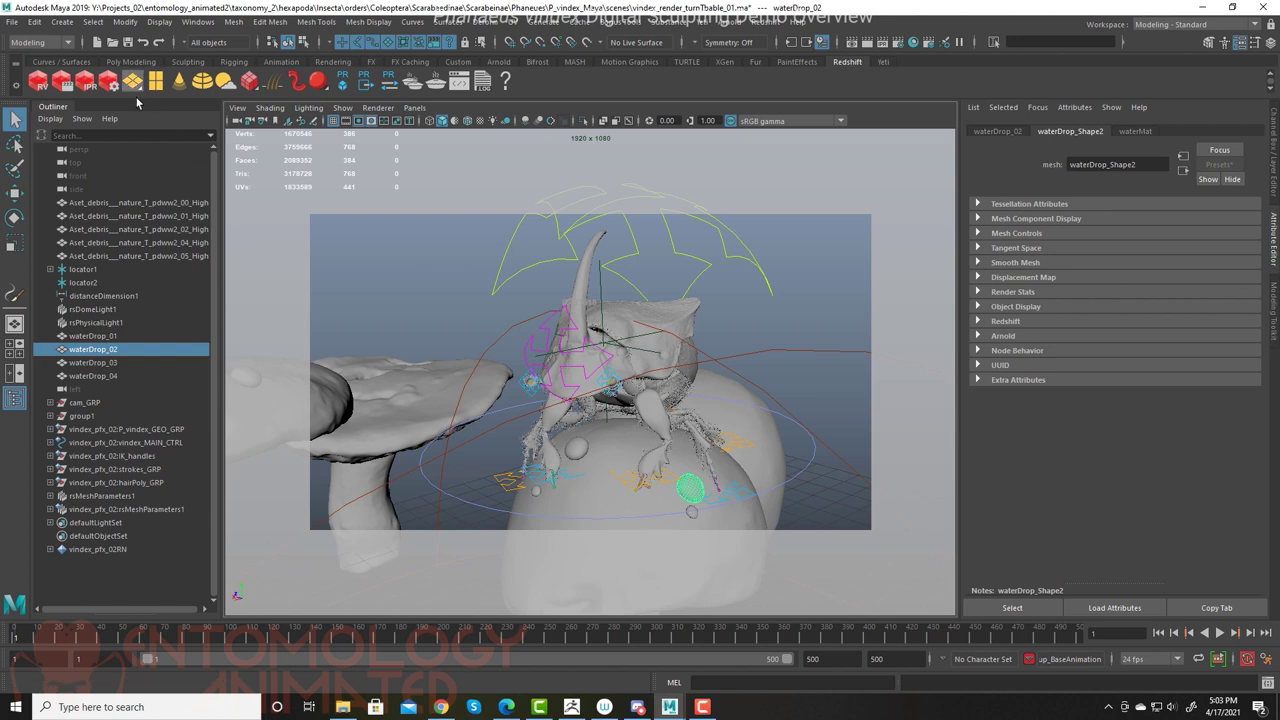
pyautogui.click(62, 84)
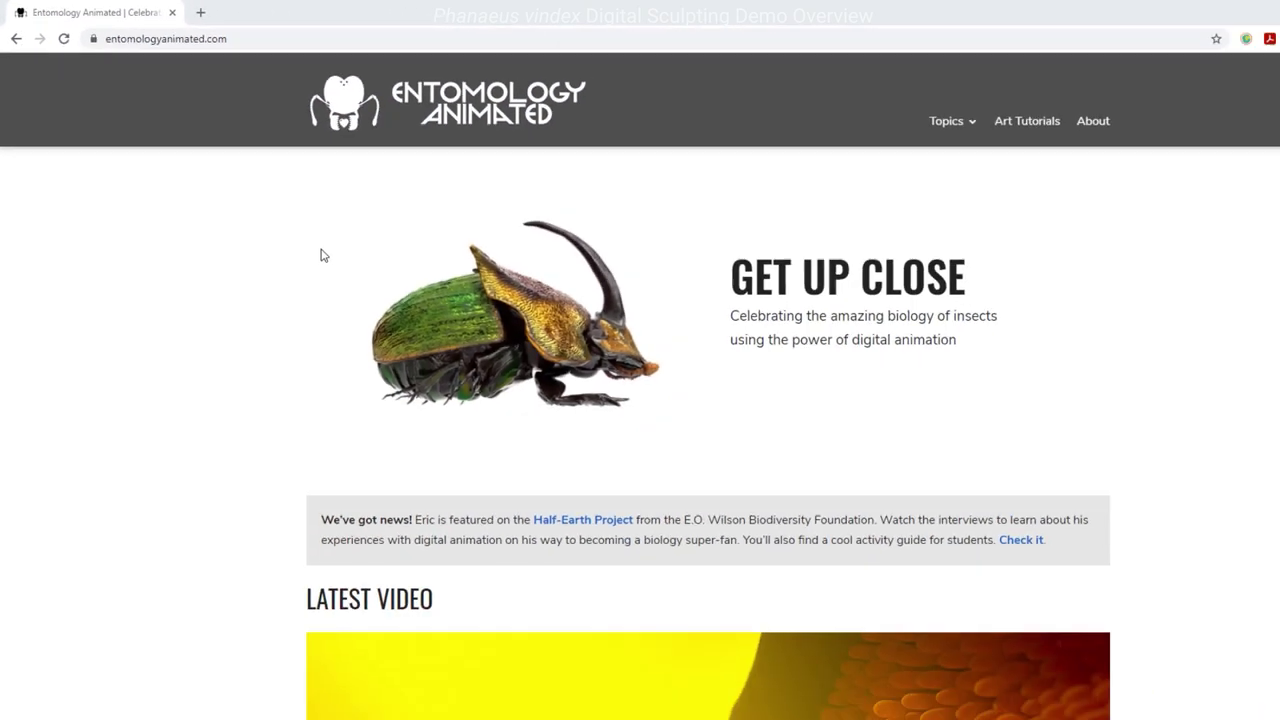
# Step: Look over the Entomology Animated home page and open its Art Tutorials page
pyautogui.scroll(-9, 832, 194)
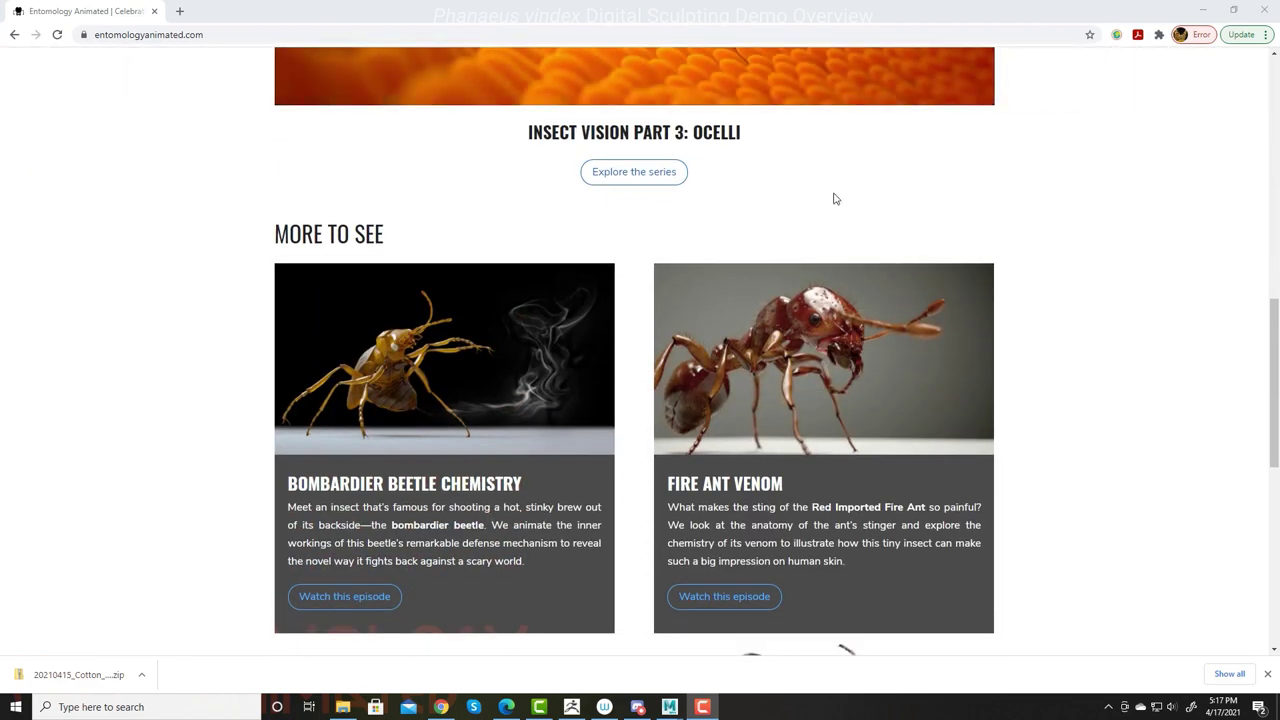
pyautogui.scroll(9, 832, 204)
pyautogui.click(910, 112)
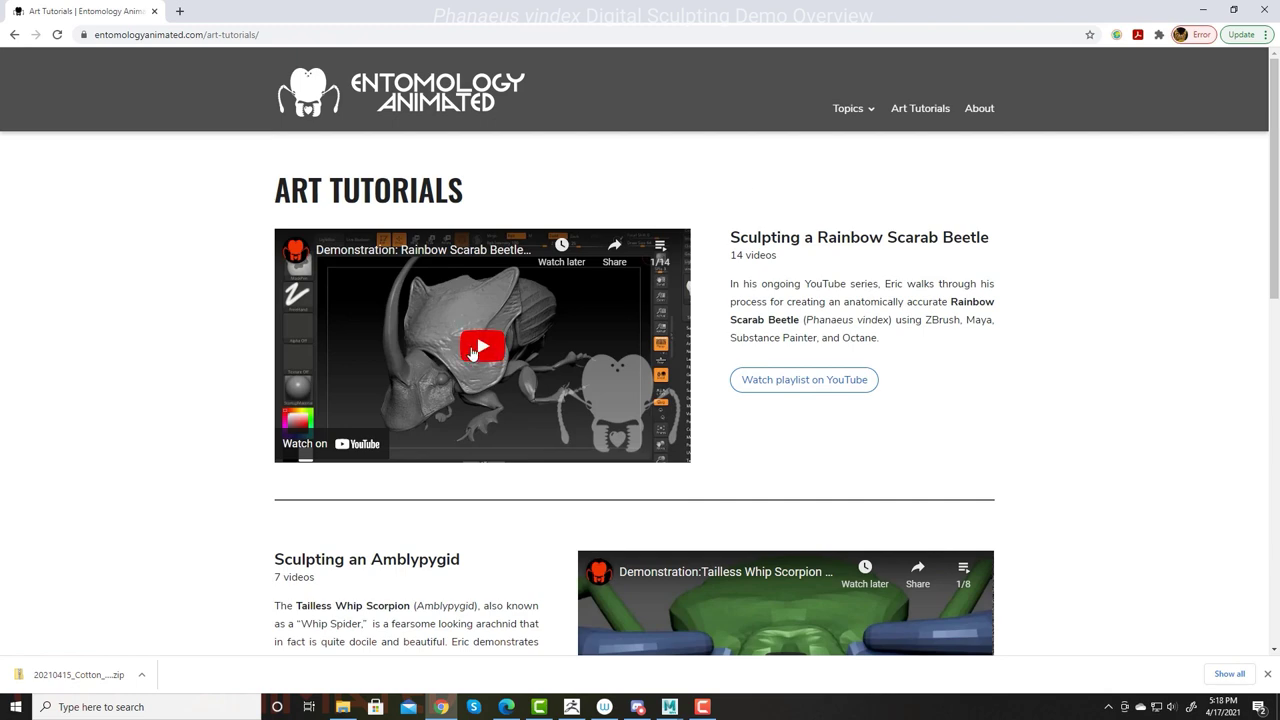
# Step: Browse the listed sculpting video series on the Art Tutorials page and return to its beginning
pyautogui.scroll(-6, 480, 331)
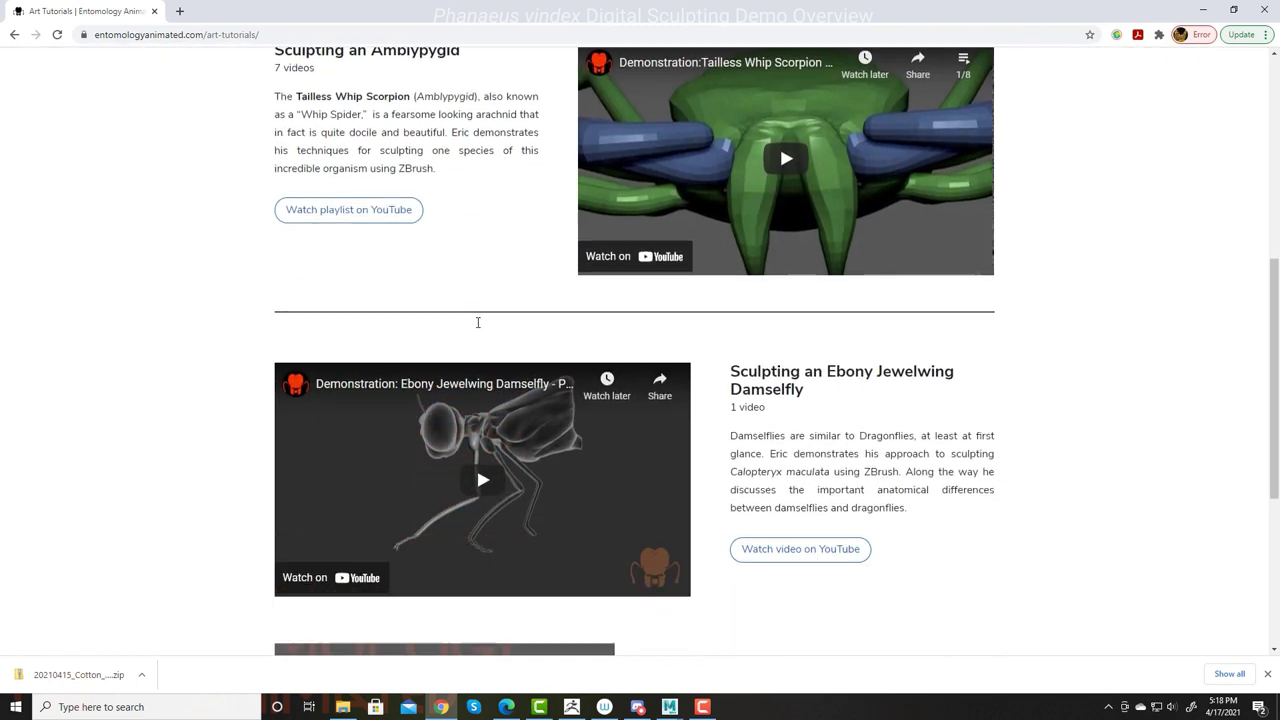
pyautogui.scroll(-2, 475, 325)
pyautogui.scroll(10, 474, 323)
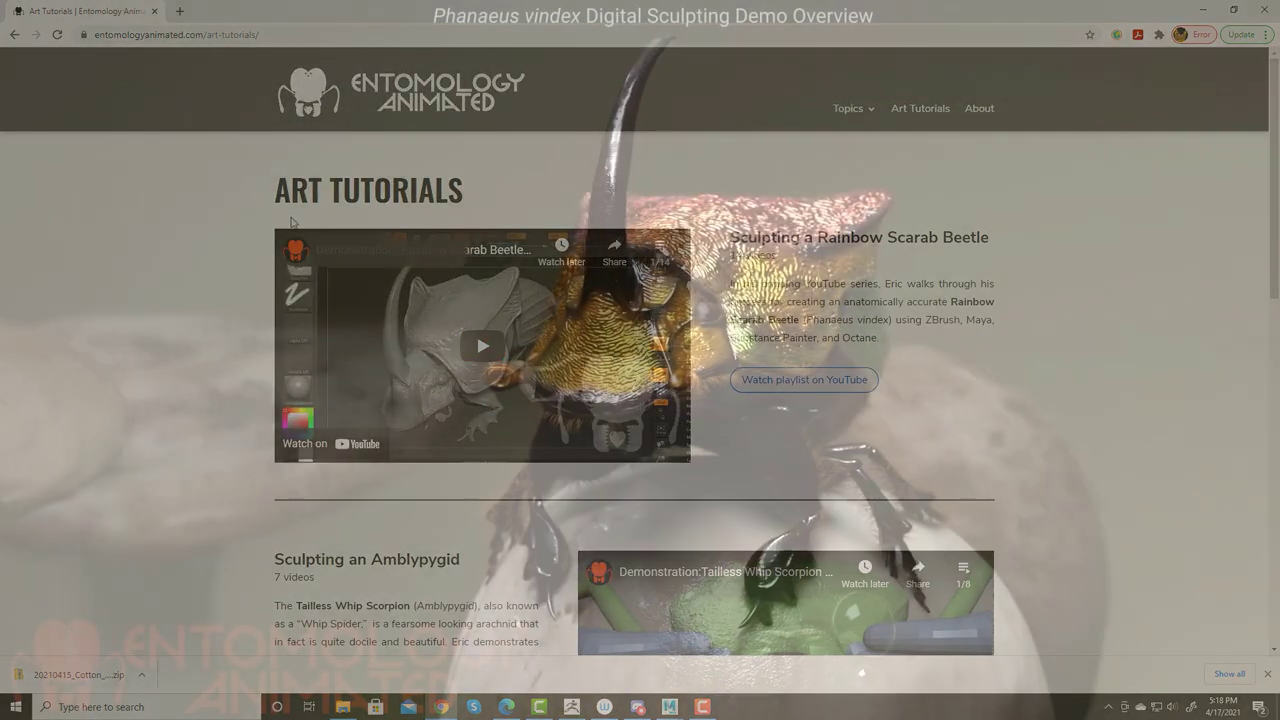